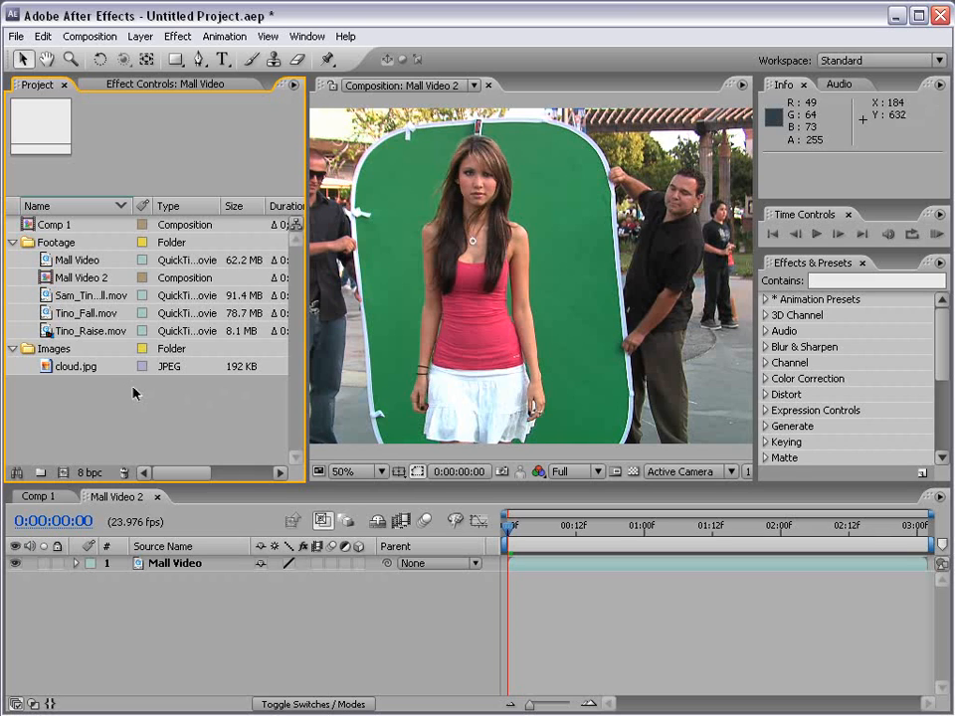
Create a new composition from the Tino_Raise.mov footage and expand its layer's Transform properties
left_click(40, 337)
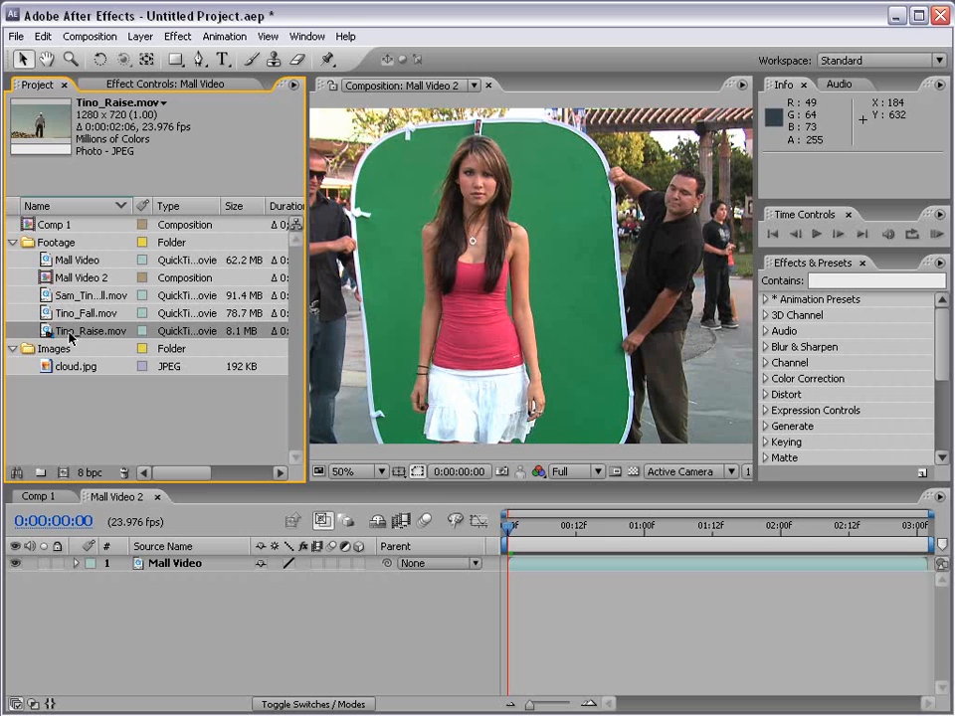
left_click_drag(94, 336, 64, 476)
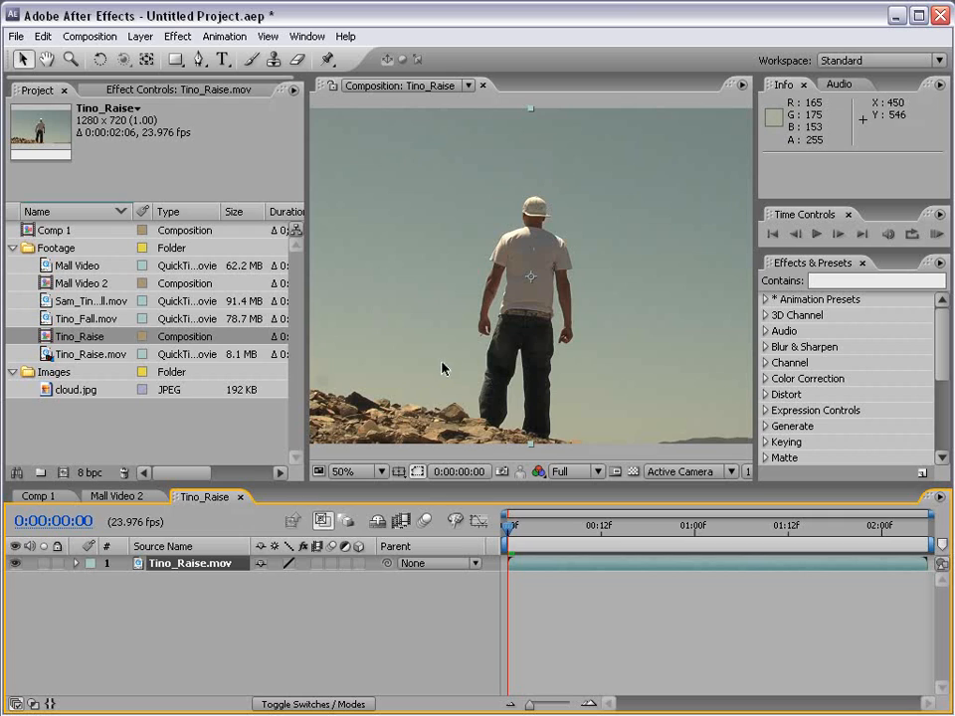
left_click(77, 563)
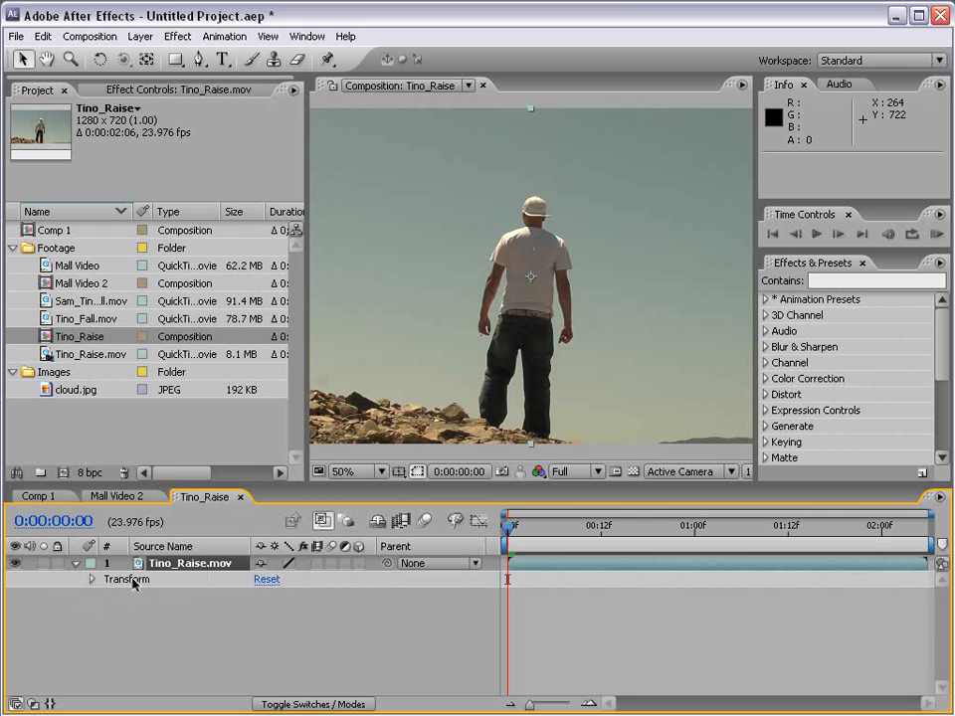
left_click(90, 580)
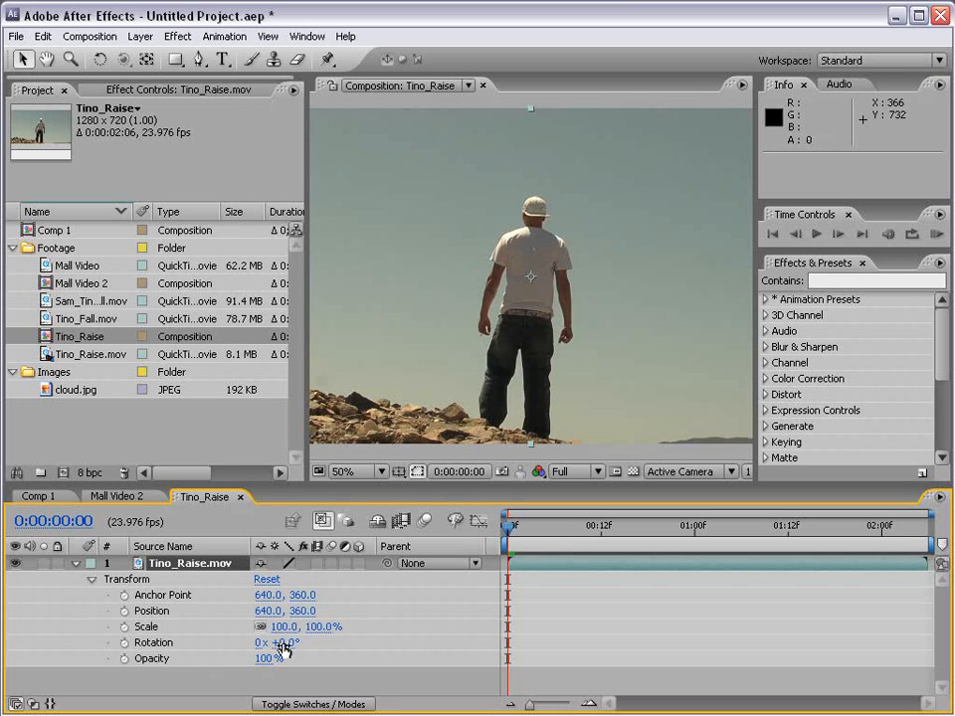
Rotate the Tino_Raise.mov layer to 5° and try changing its scale, undoing the scale change
mouse_move(286, 642)
left_mouse_down()
mouse_move(348, 643)
mouse_move(297, 642)
left_mouse_up()
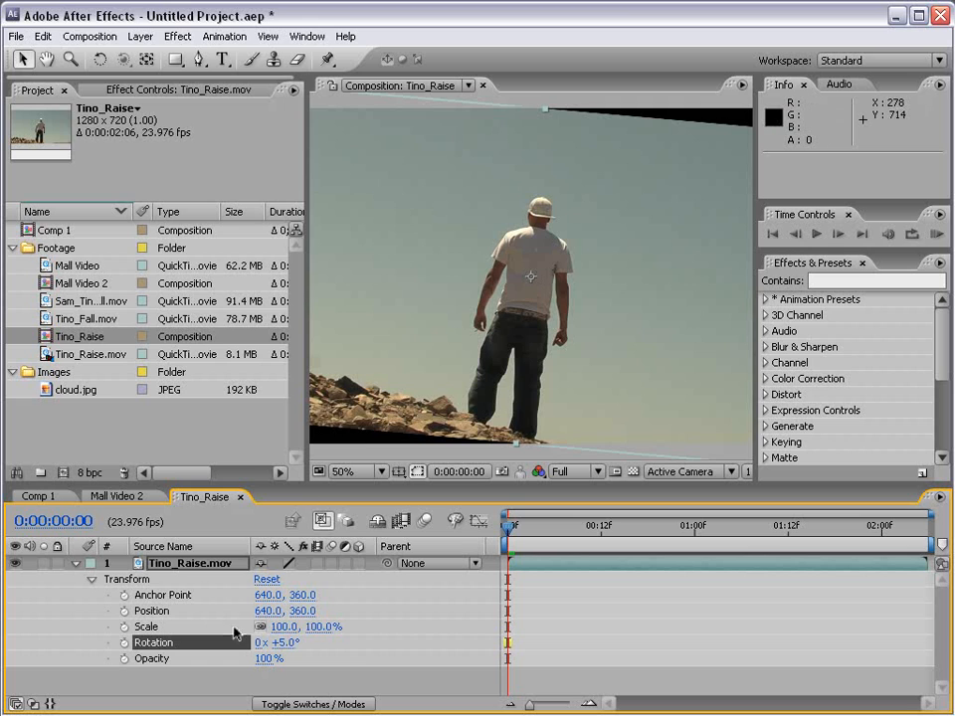
left_click_drag(319, 627, 352, 623)
key("ctrl+z")
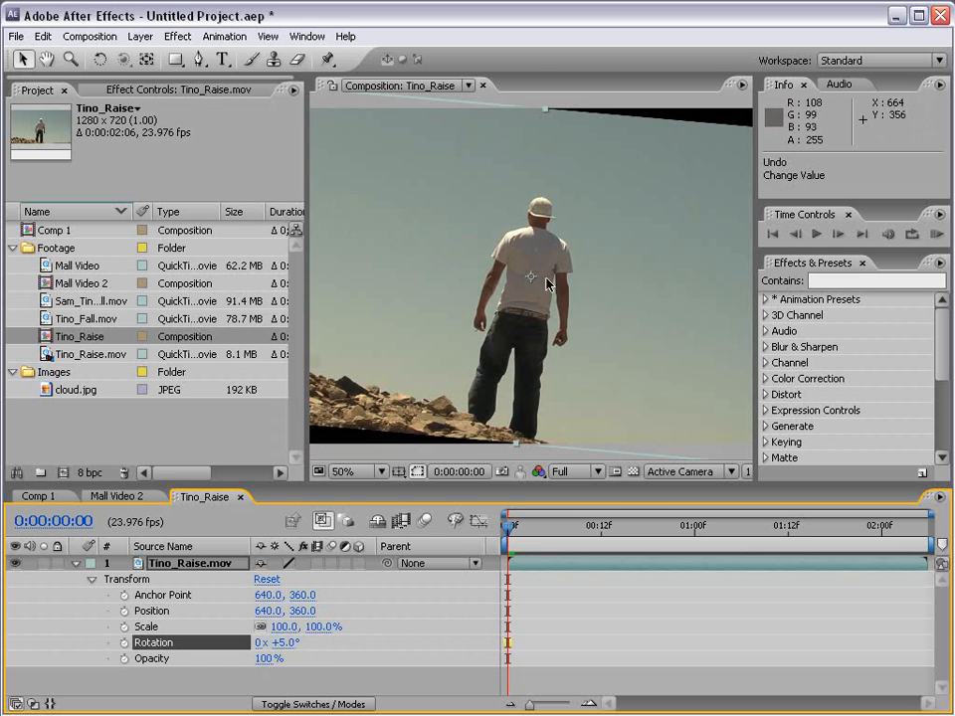
Move the layer's anchor point onto the man's head with the Pan Behind tool, then try rotation of -1° and other transform values
left_click(146, 59)
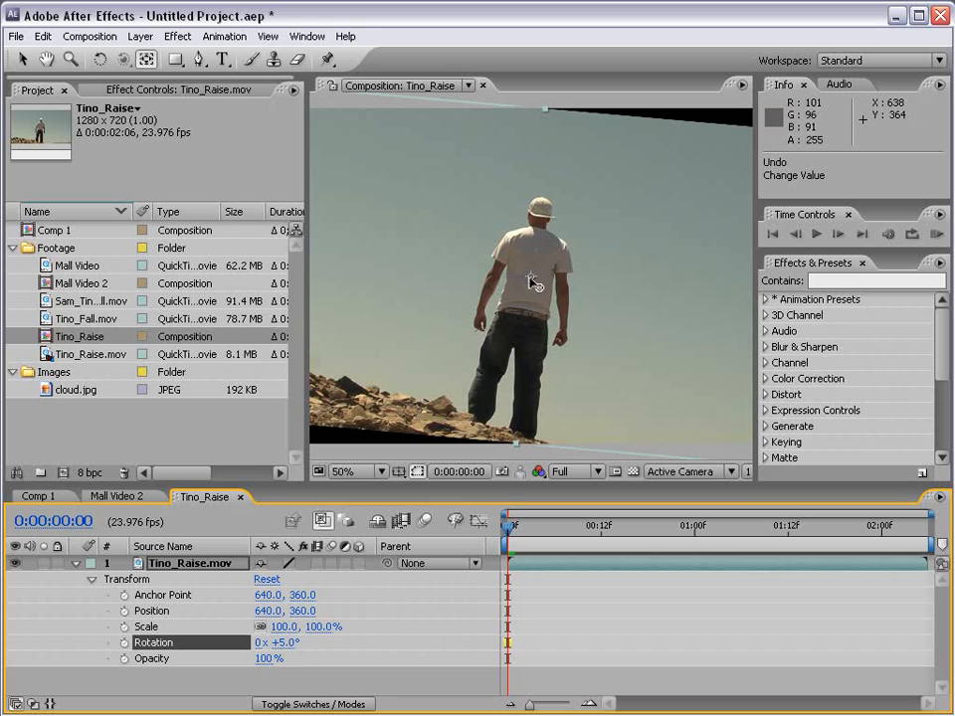
left_click_drag(531, 277, 536, 209)
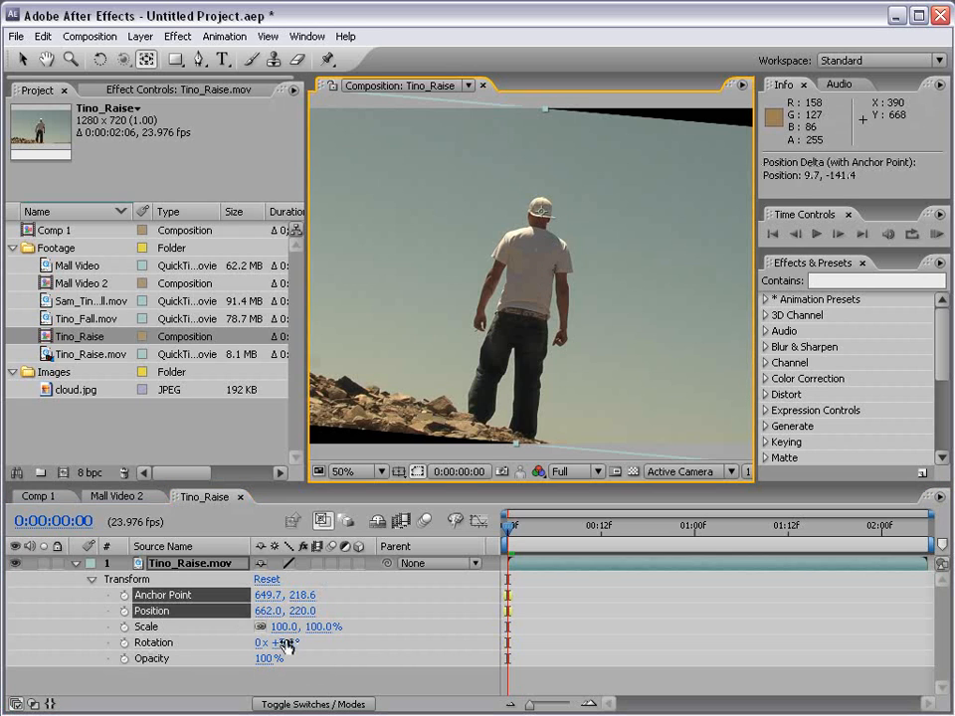
mouse_move(282, 643)
left_mouse_down()
mouse_move(224, 642)
mouse_move(274, 642)
mouse_move(267, 629)
mouse_move(315, 611)
mouse_move(274, 627)
left_mouse_up()
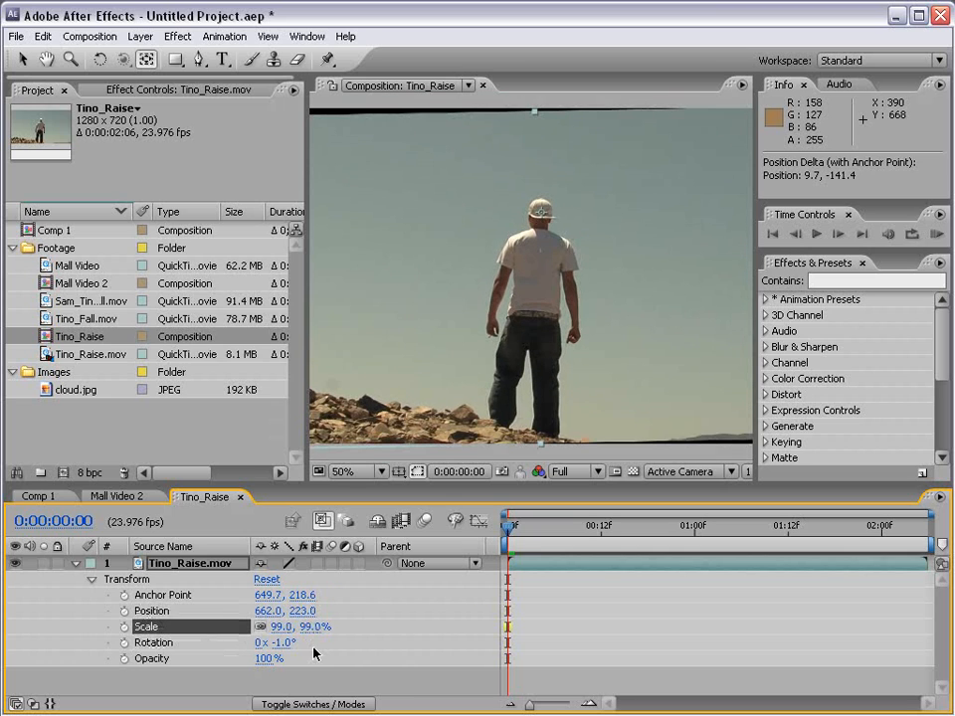
key("ctrl+z")
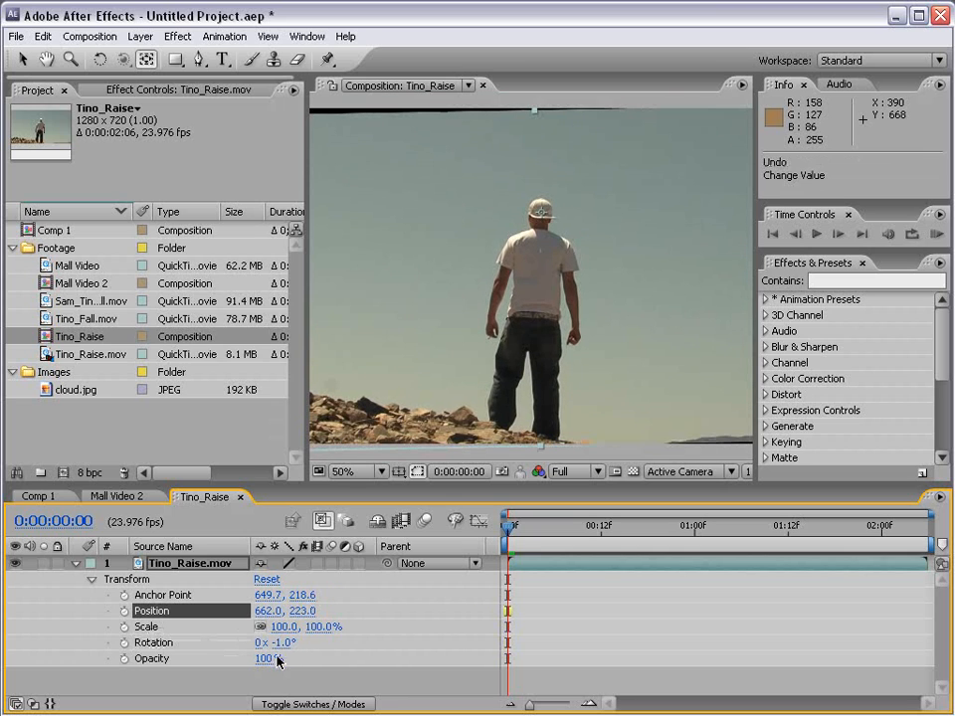
mouse_move(265, 658)
left_mouse_down()
mouse_move(151, 658)
mouse_move(249, 658)
left_mouse_up()
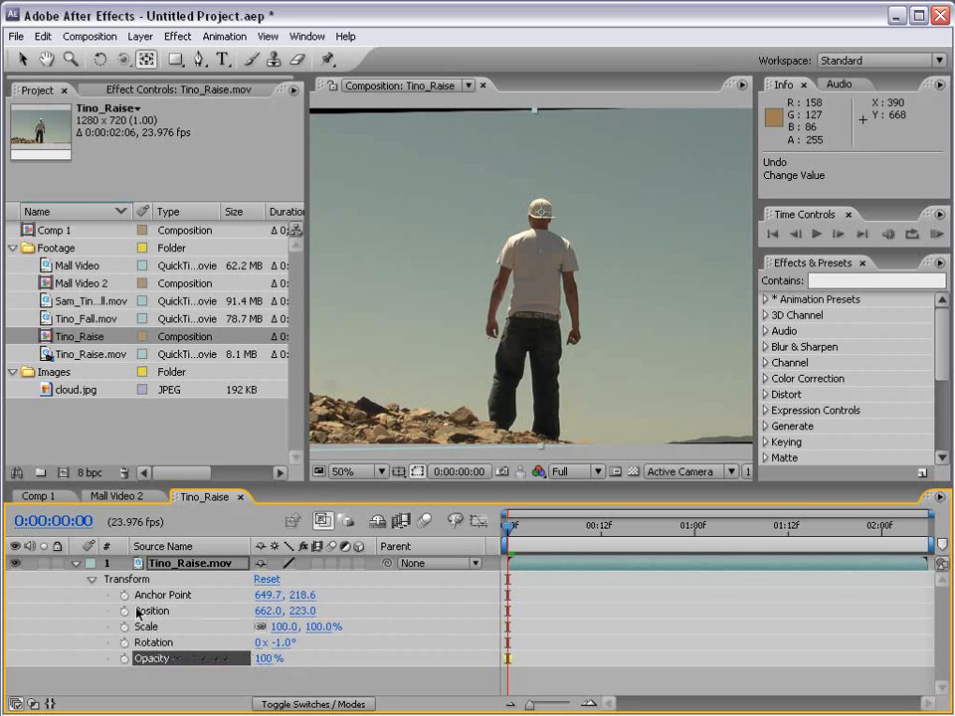
Reset all of the layer's Transform properties to their defaults and return to the Selection tool
left_click(265, 580)
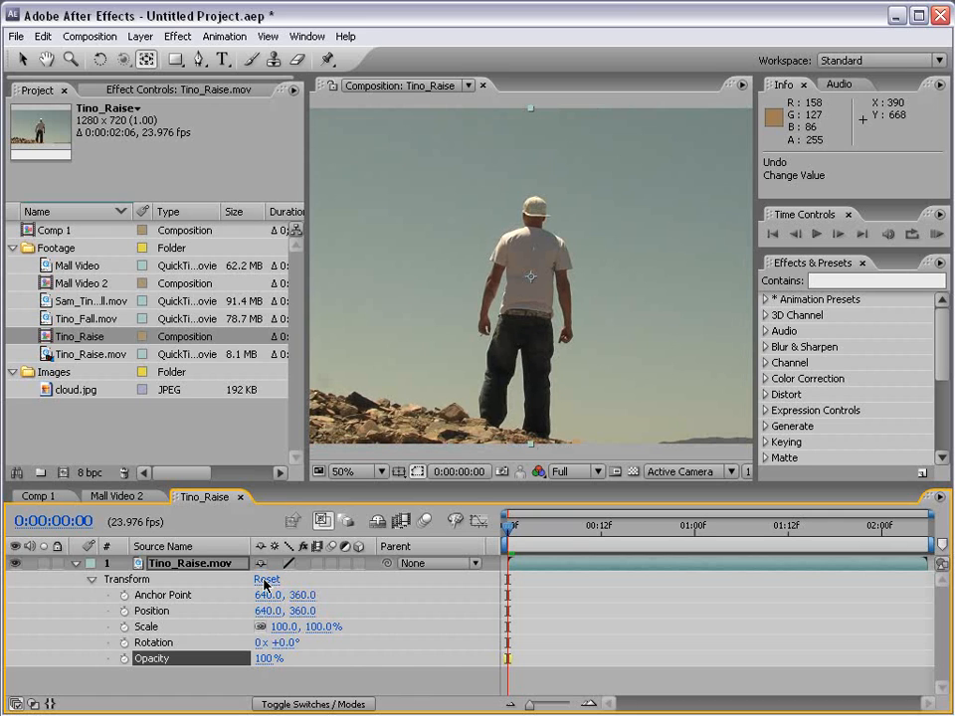
left_click(159, 616)
right_click(161, 614)
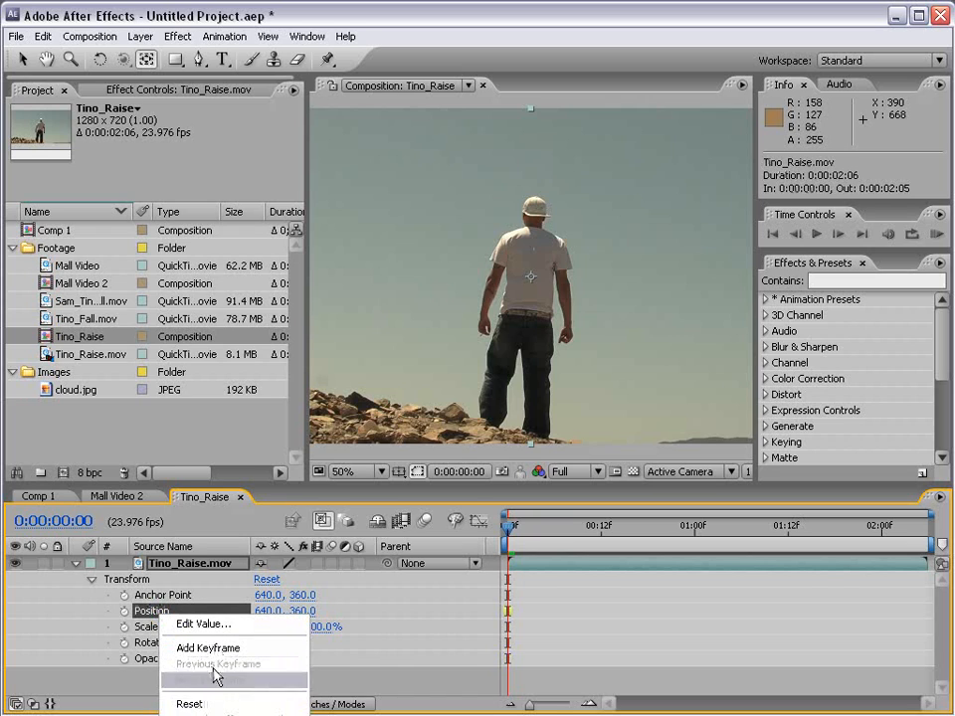
left_click(216, 705)
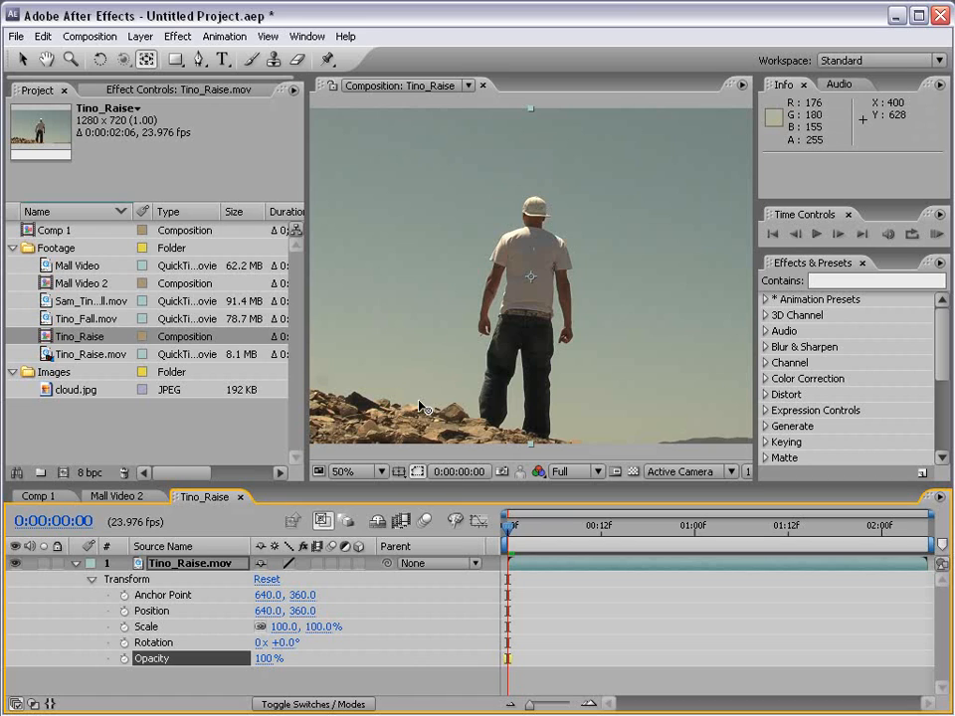
left_click(23, 60)
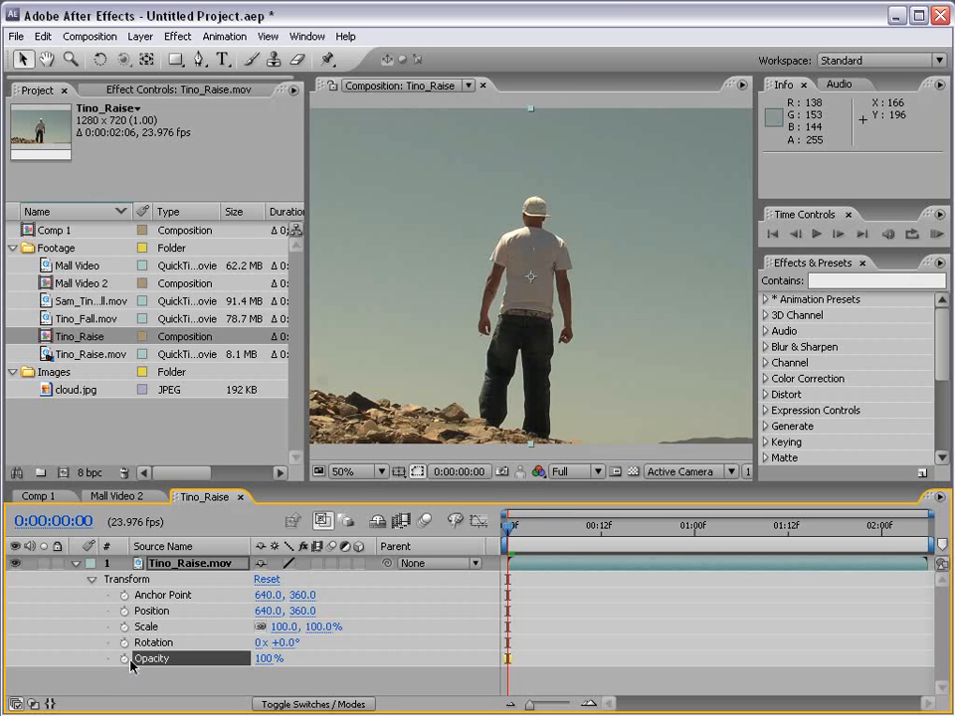
Set the layer's opacity to 0% and enable opacity keyframing at 0:00:00:00
mouse_move(276, 663)
left_mouse_down()
mouse_move(167, 660)
mouse_move(268, 661)
left_mouse_up()
left_click_drag(534, 533, 504, 538)
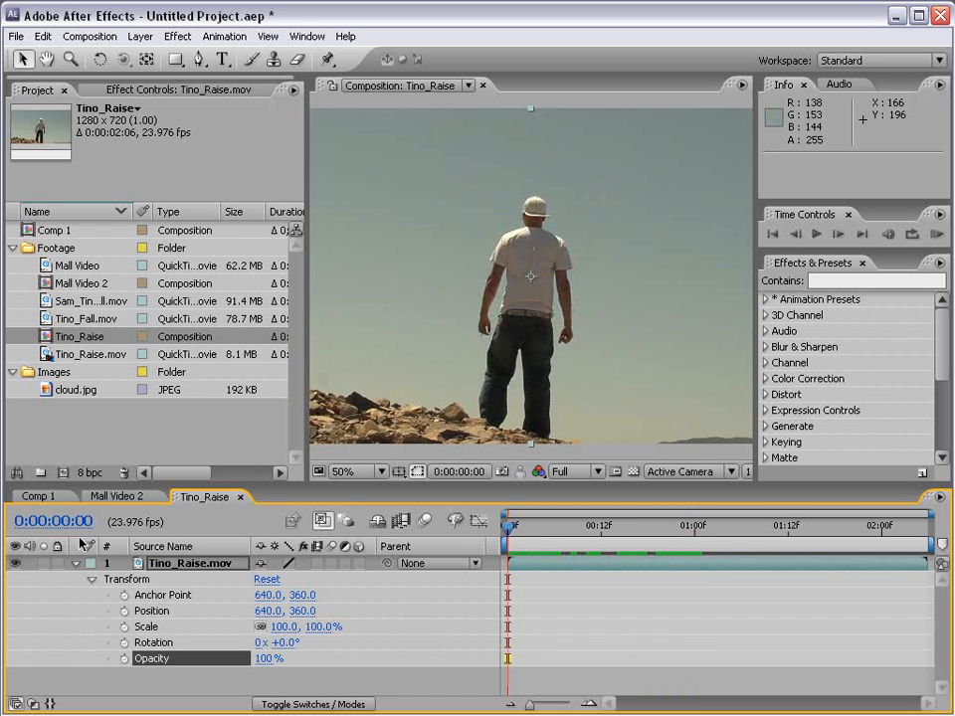
left_click(264, 658)
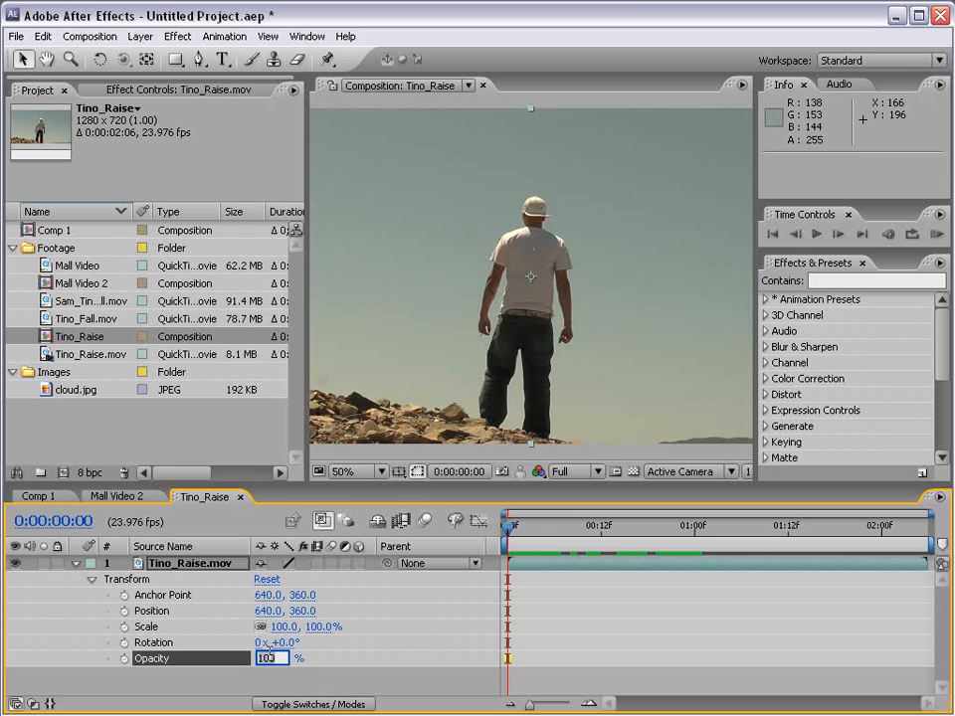
type("0")
key("Return")
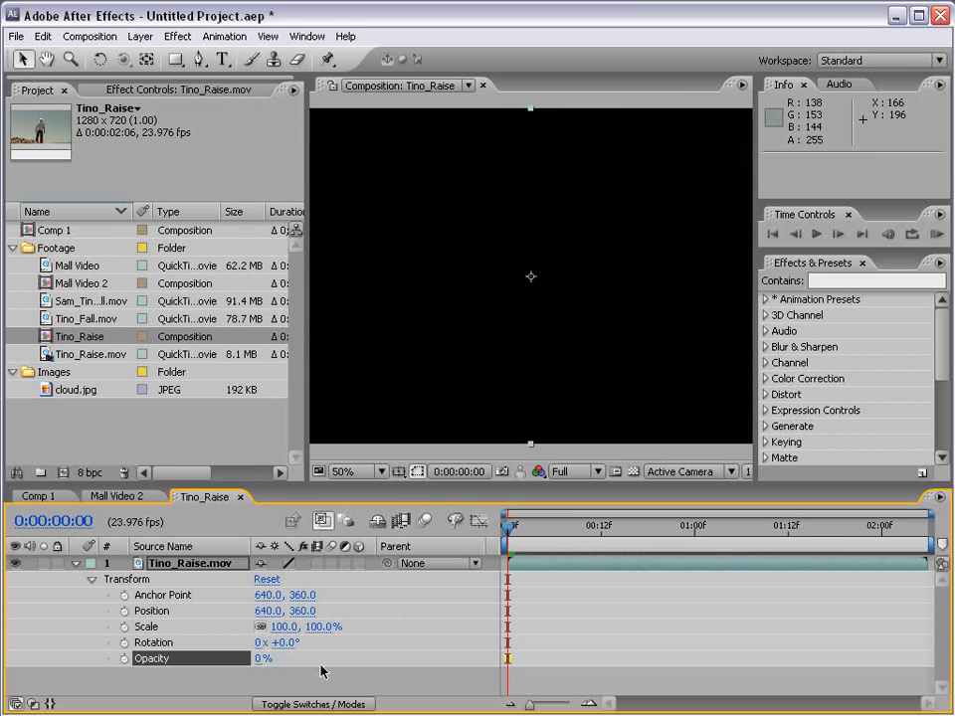
left_click(124, 658)
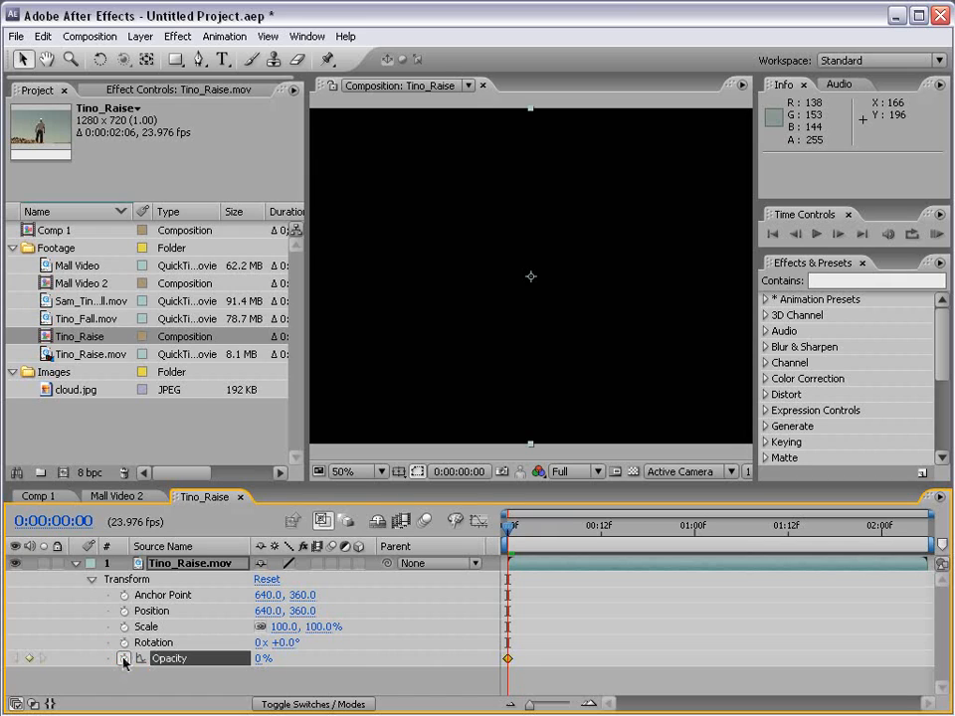
Add a second opacity keyframe of 100% at 0:00:01:00 to fade the clip in
left_click_drag(509, 525, 577, 527)
left_click_drag(509, 538, 692, 550)
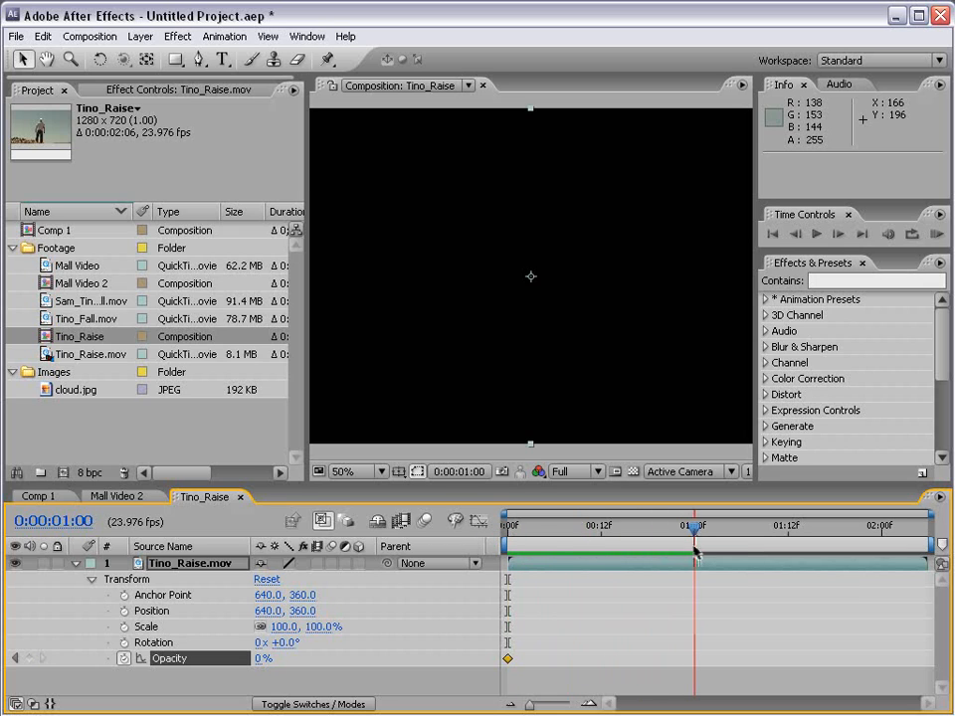
left_click_drag(539, 540, 695, 546)
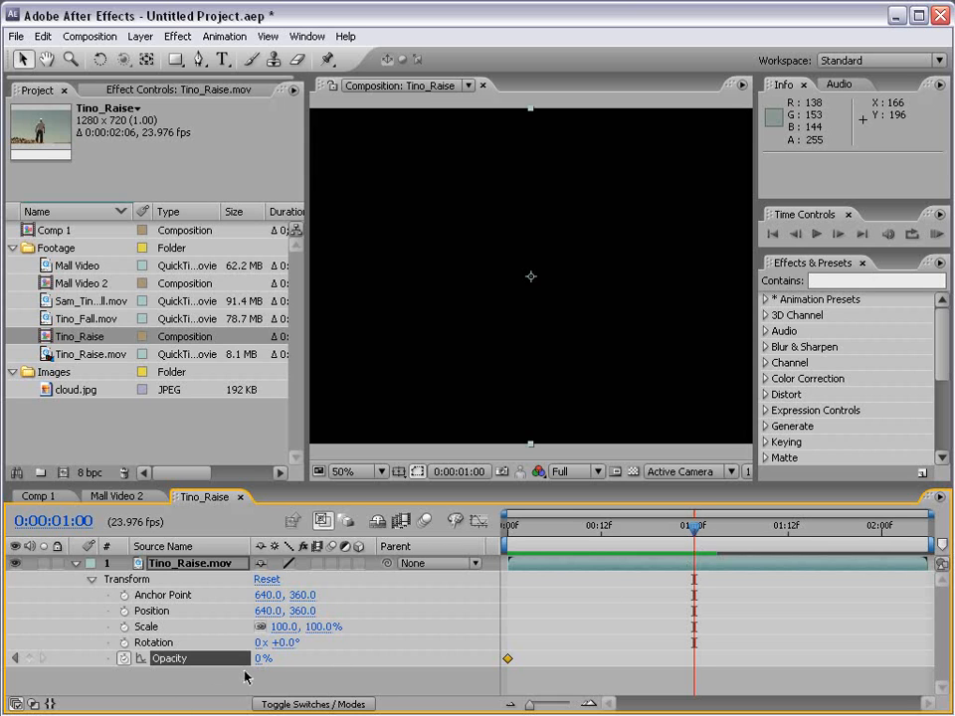
left_click_drag(257, 661, 378, 659)
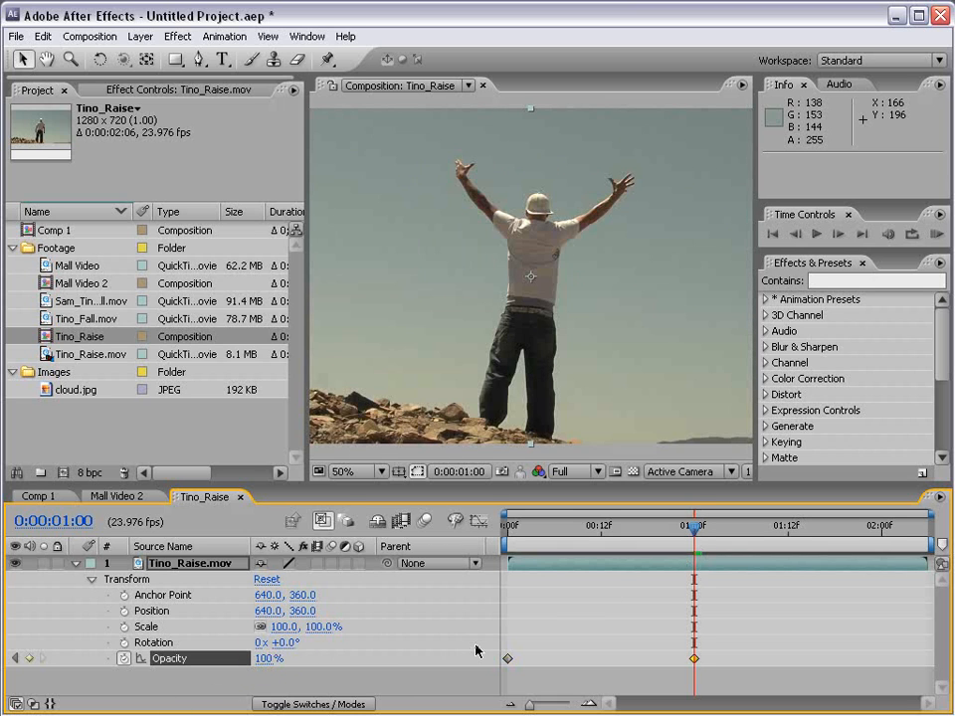
Play a RAM preview of the fade-in and scrub through it to examine the opacity between keyframes
left_click(936, 236)
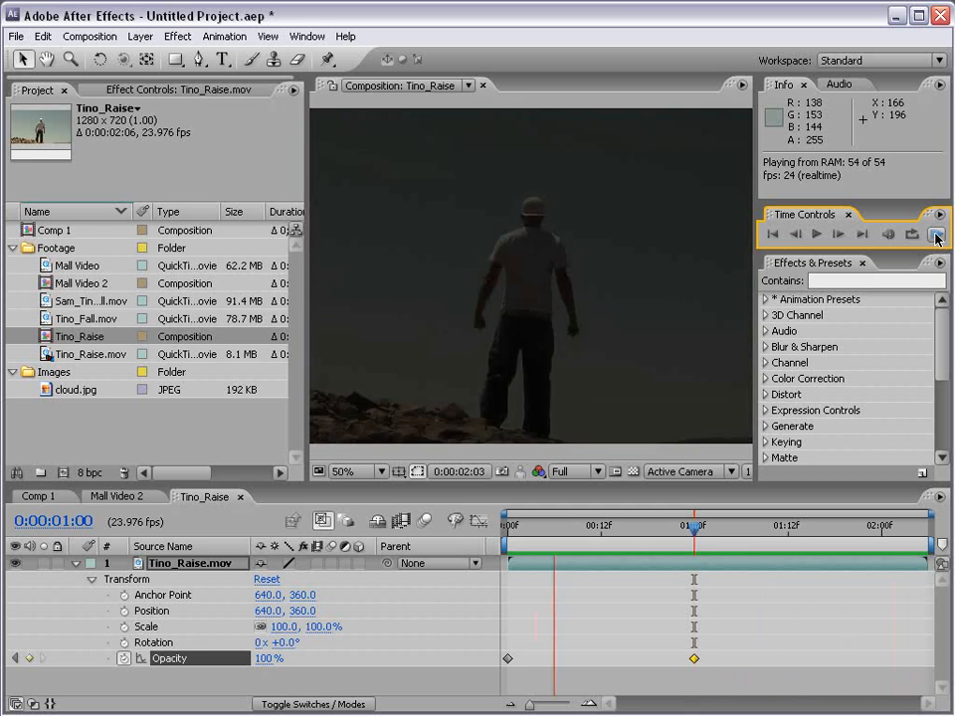
left_click(933, 240)
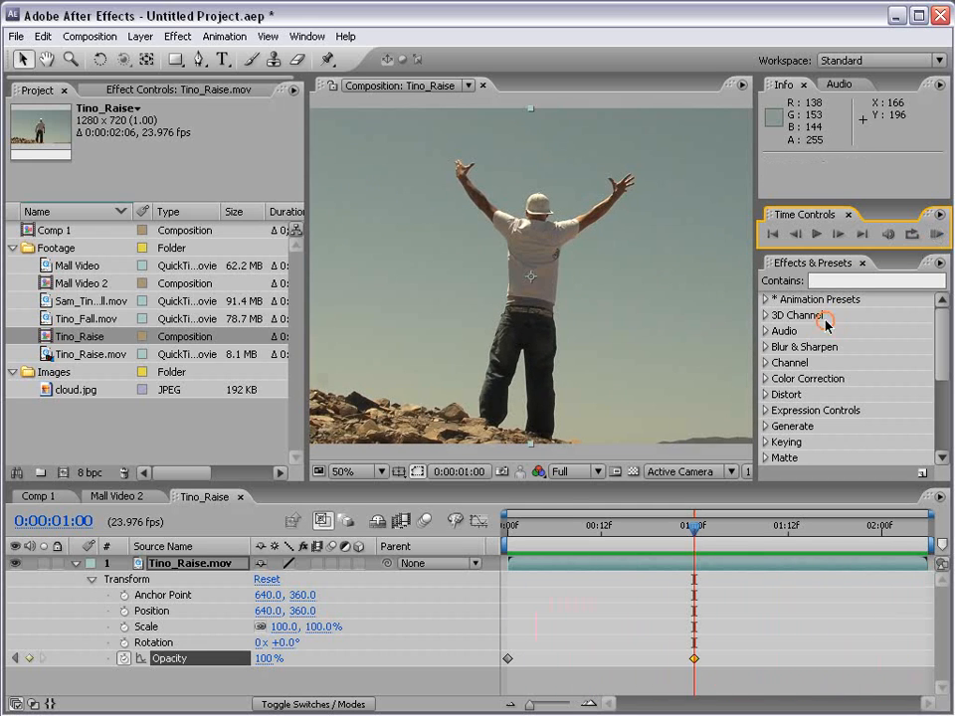
left_click_drag(537, 525, 538, 567)
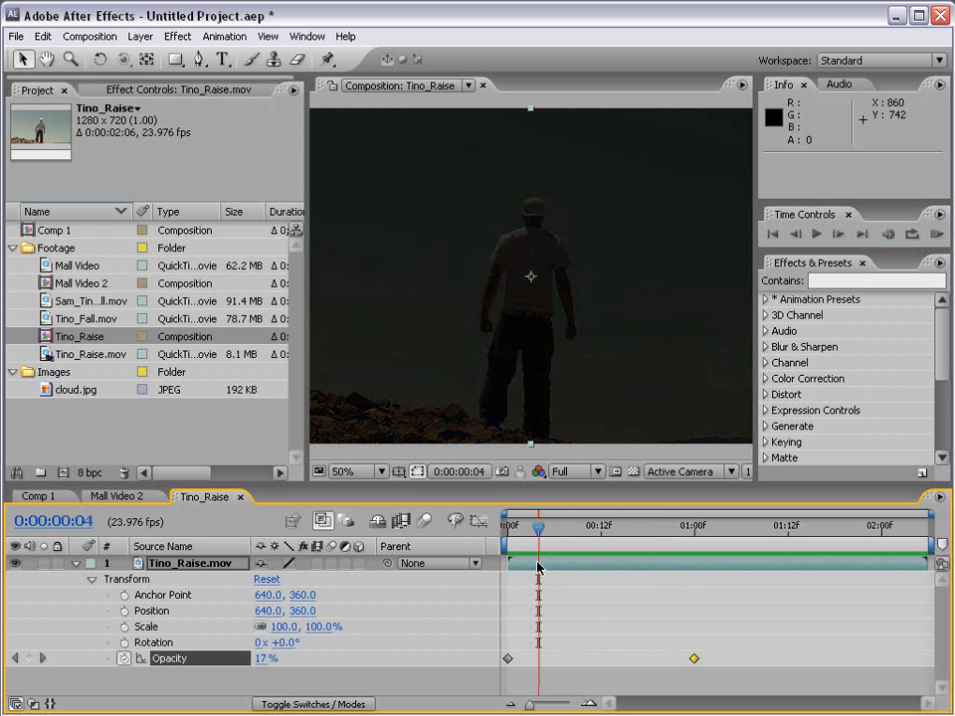
left_click_drag(538, 528, 618, 532)
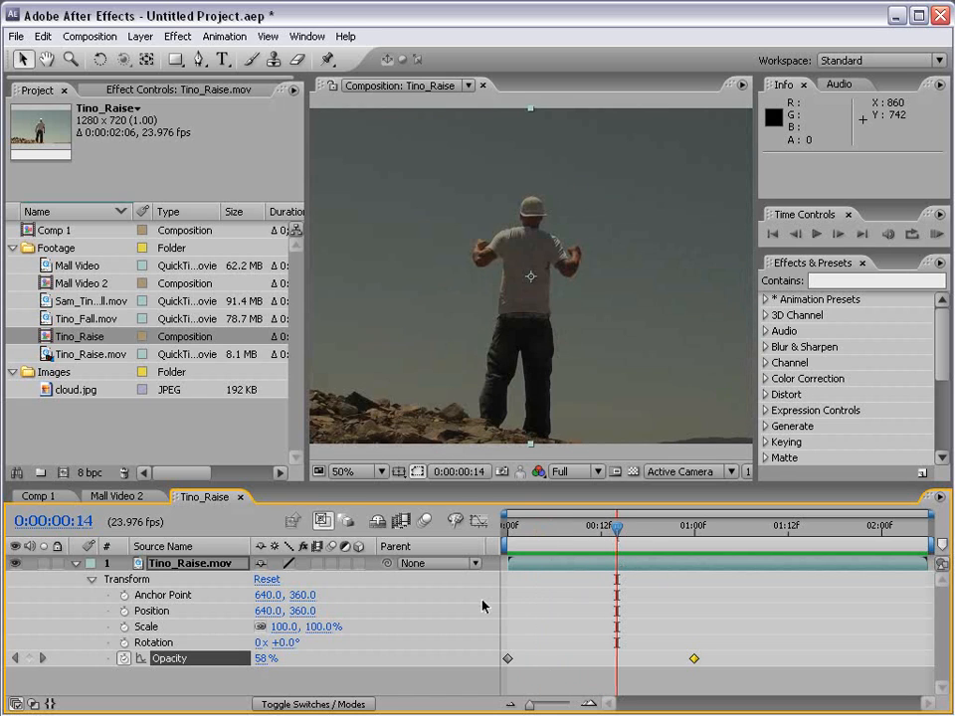
left_click_drag(641, 532, 702, 531)
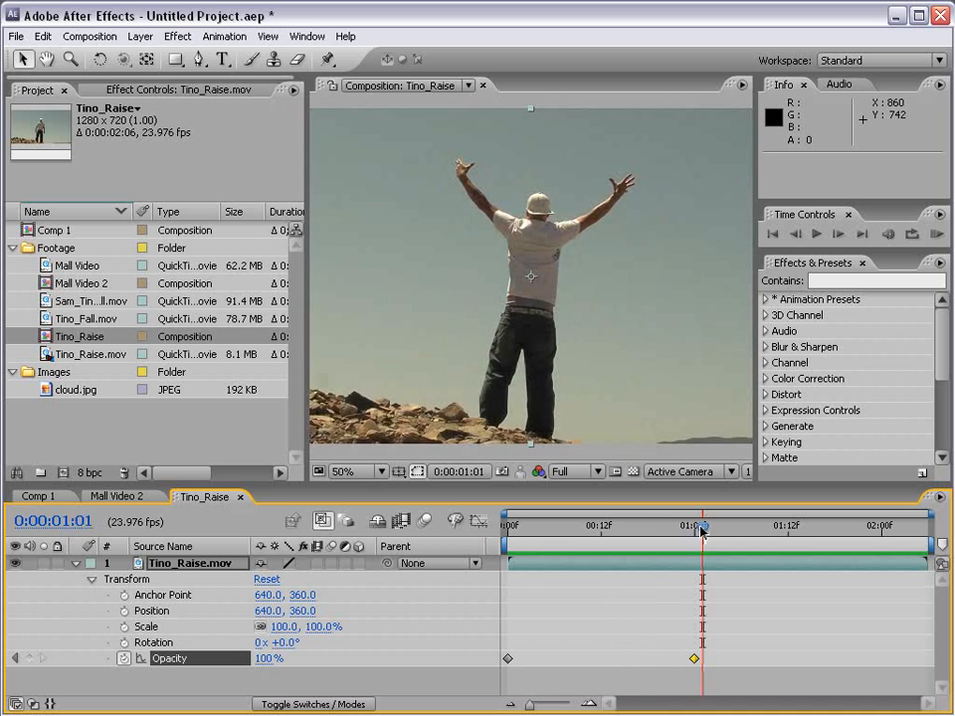
Remove the layer's opacity animation and return the current time to 0:00:00:00
left_click(124, 659)
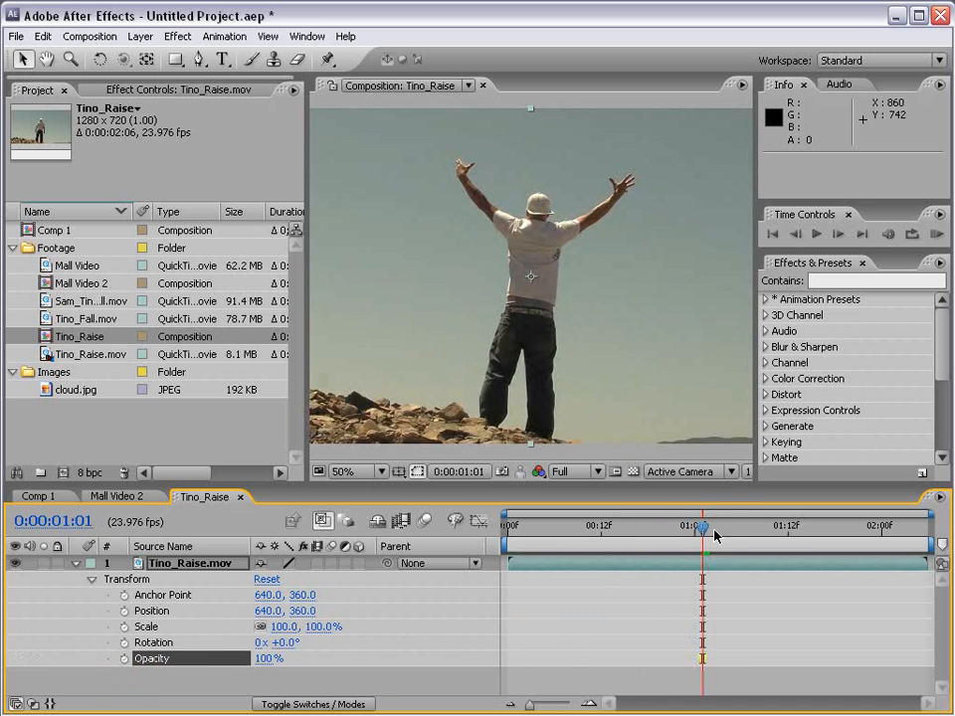
left_click_drag(702, 531, 507, 535)
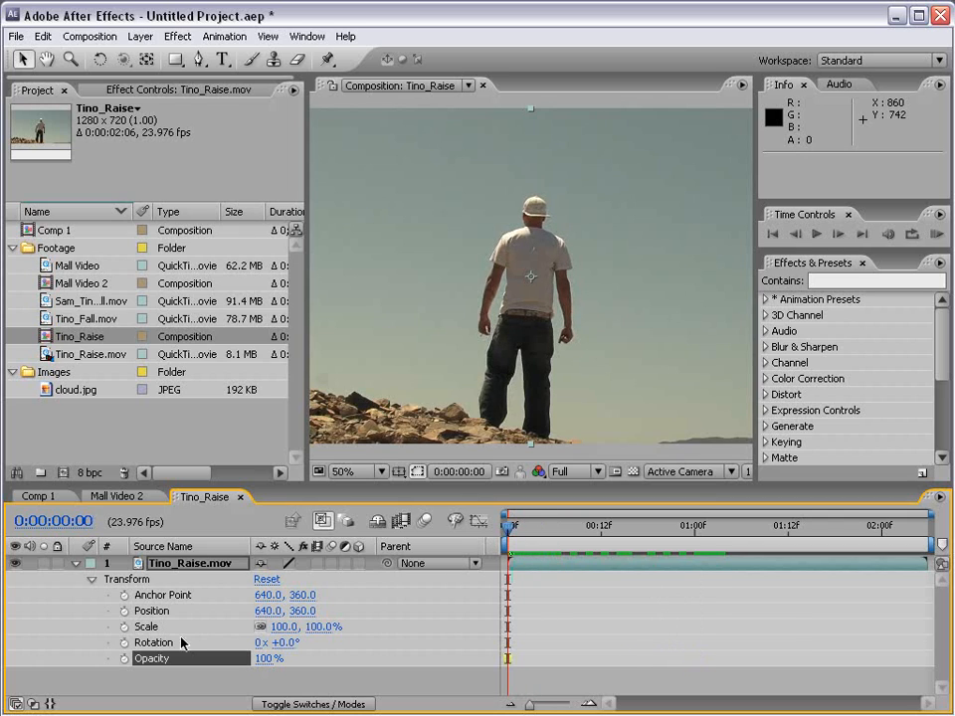
Animate the layer's position from a keyframe at 0:00:00:00 to about 980, 224 at 0:00:00:09, and check the movement
left_click(124, 611)
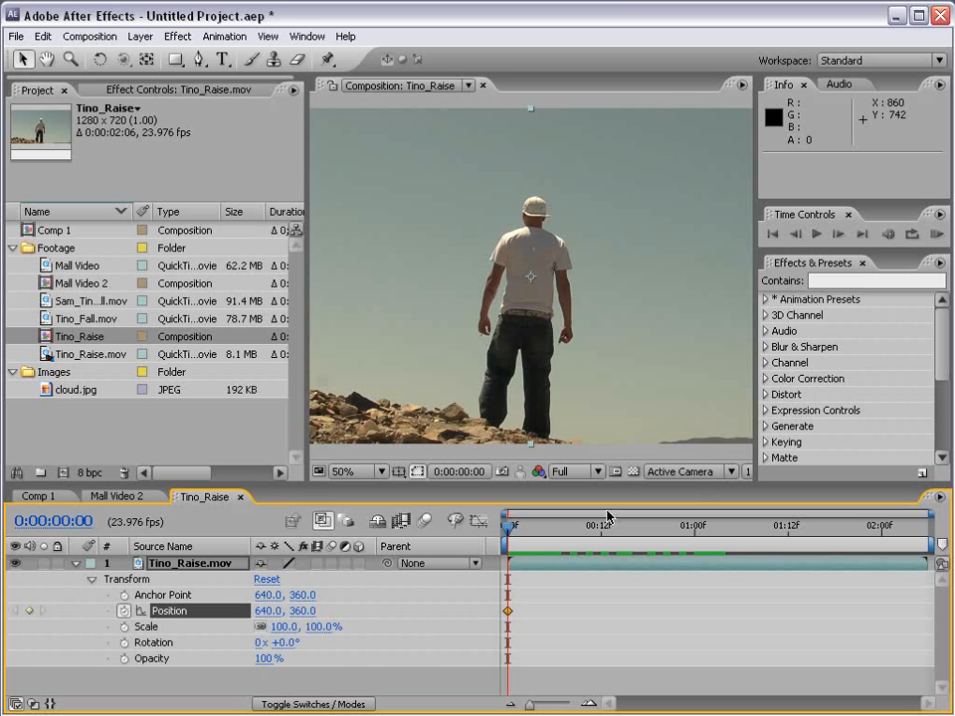
left_click_drag(510, 522, 578, 537)
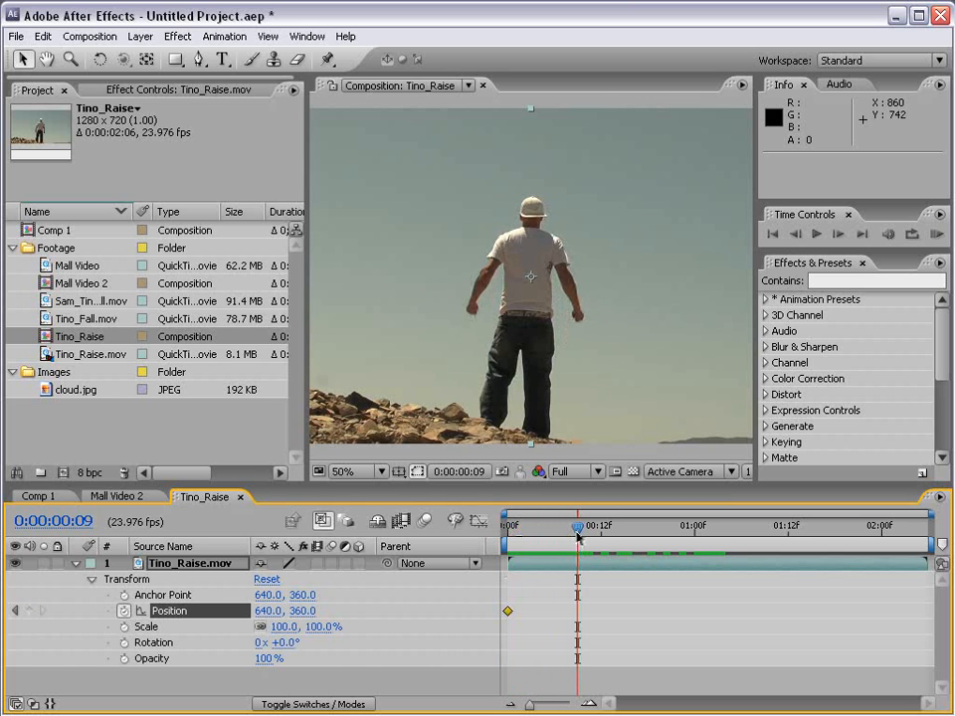
left_click_drag(354, 348, 511, 284)
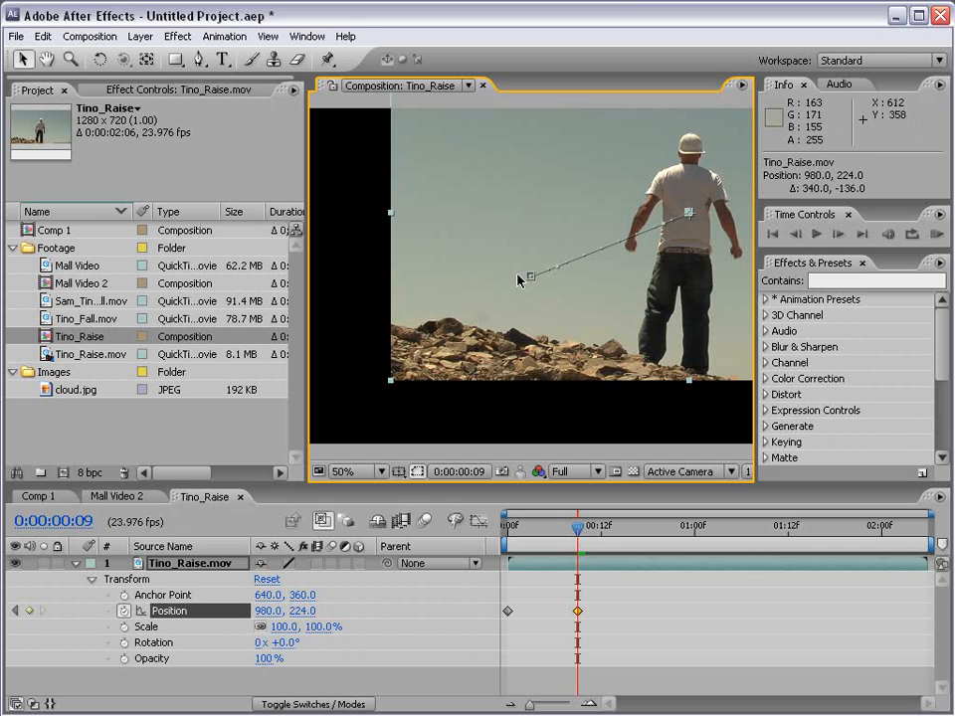
left_click(552, 531)
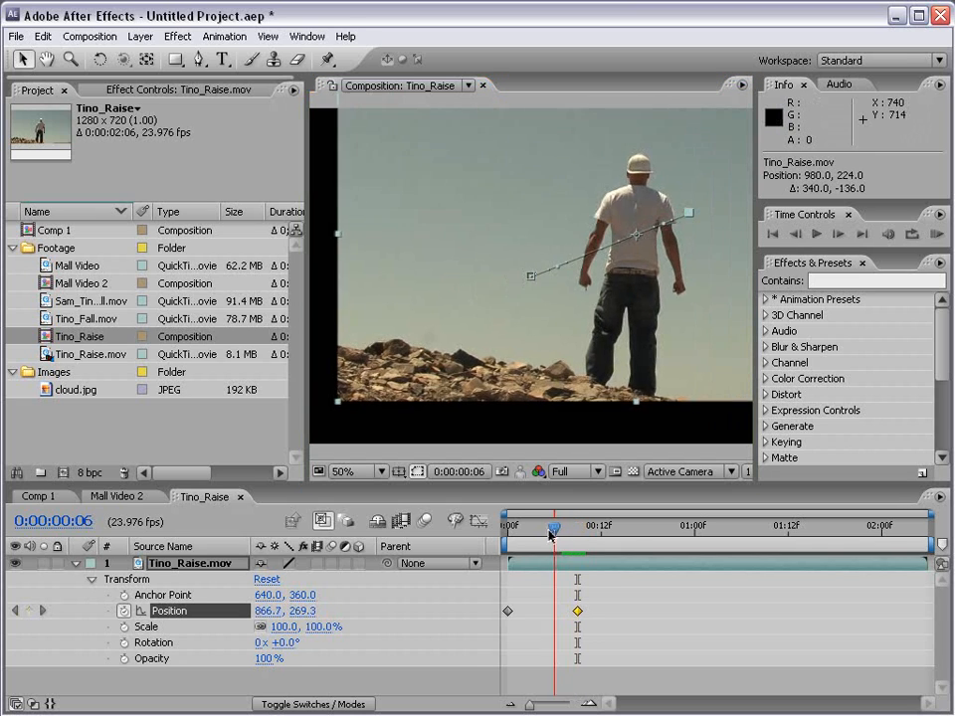
left_click_drag(552, 534, 572, 544)
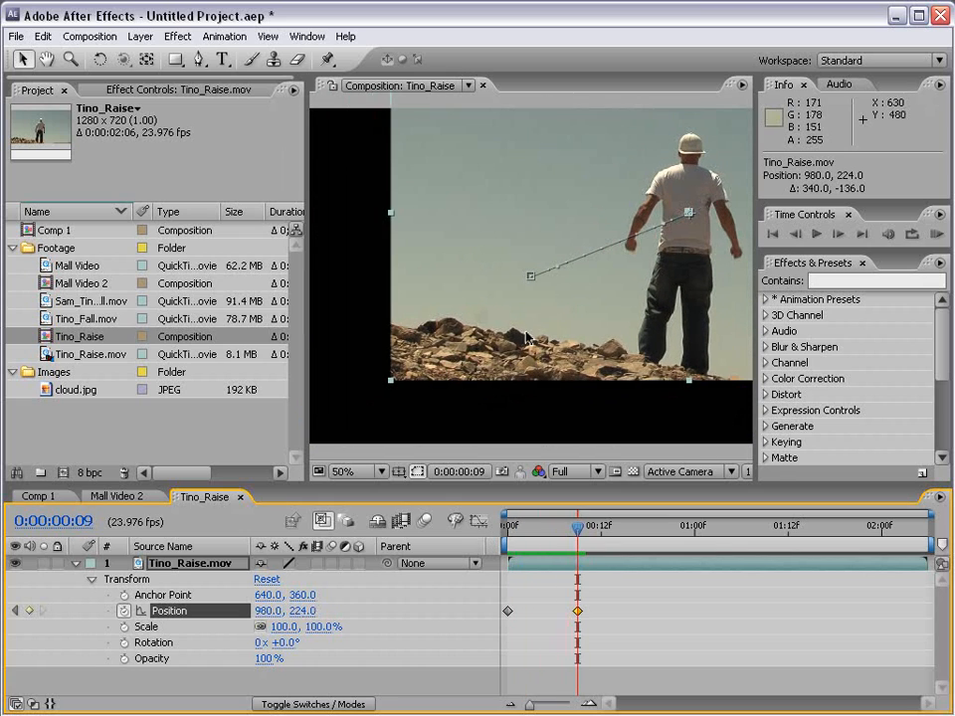
scroll(528, 351, "down", 2)
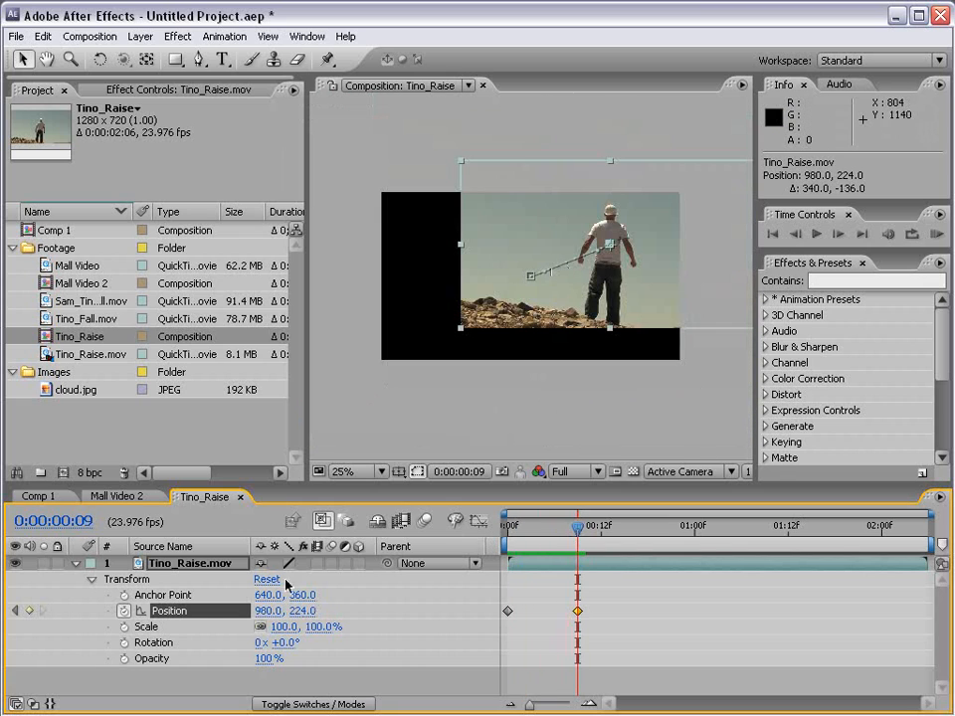
Reset the 0:00:00:09 position keyframe to 640, 360, set the position to about -724, 360 at 0:00:00:00, and RAM preview the slide-in
right_click(171, 620)
left_click(203, 701)
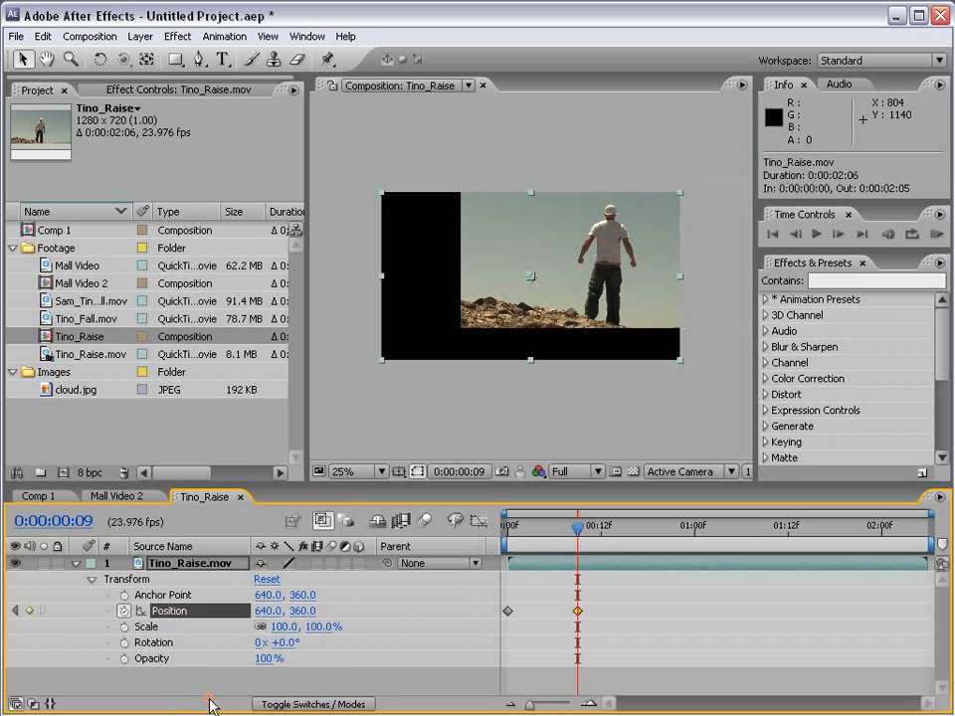
left_click_drag(577, 535, 507, 534)
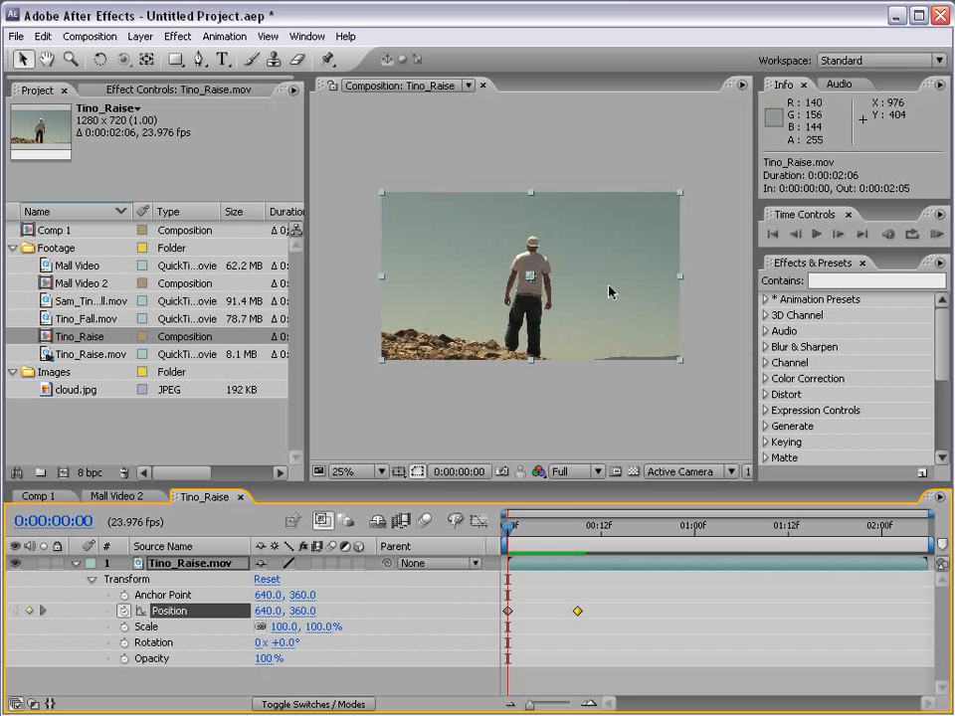
left_click_drag(664, 339, 343, 344)
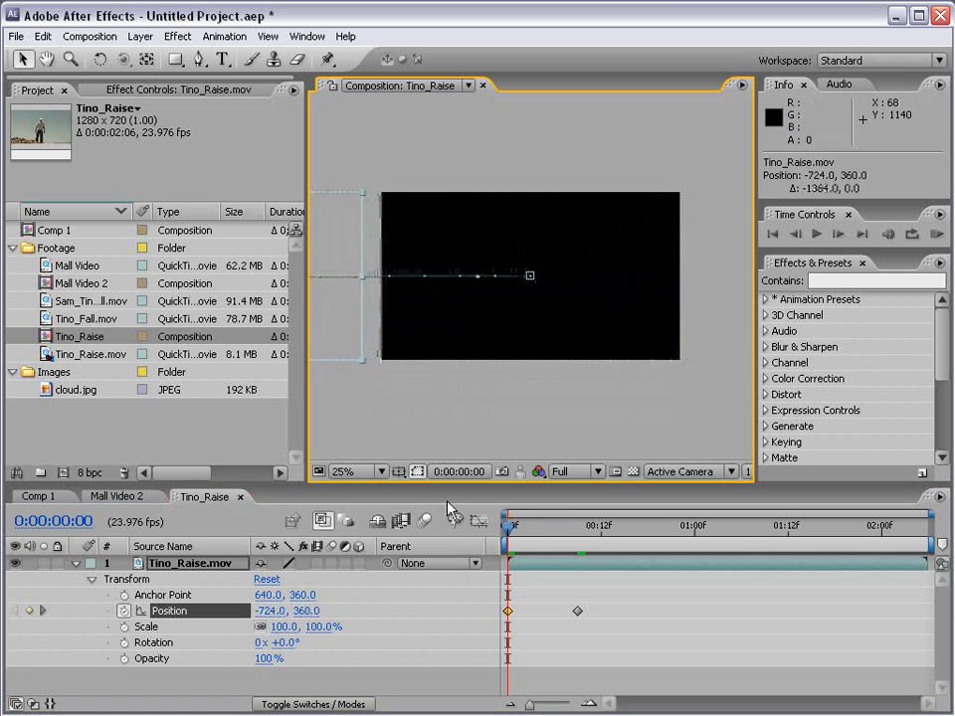
left_click_drag(509, 534, 579, 535)
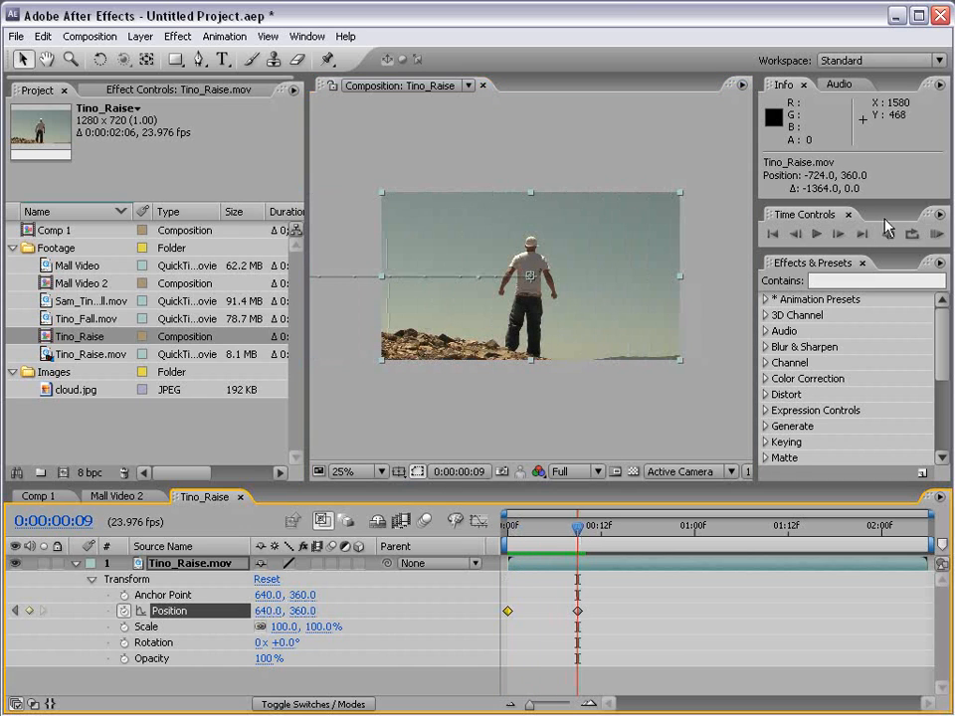
left_click(937, 237)
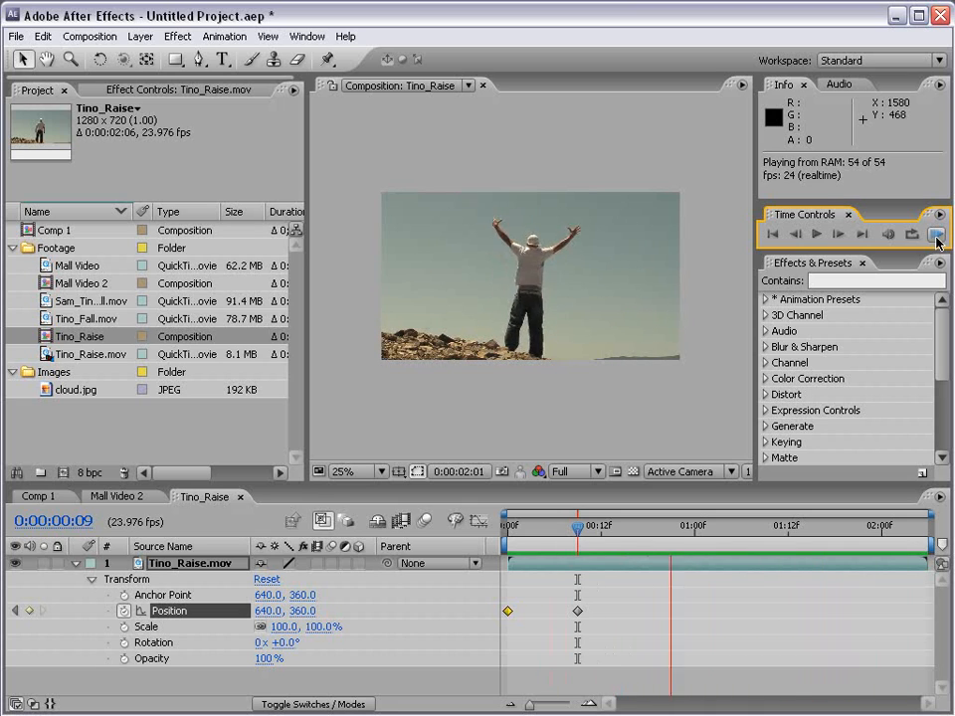
left_click(625, 591)
Trim the composition's work area to run from 0:00:00:00 to 0:00:00:21
left_click_drag(541, 537, 672, 539)
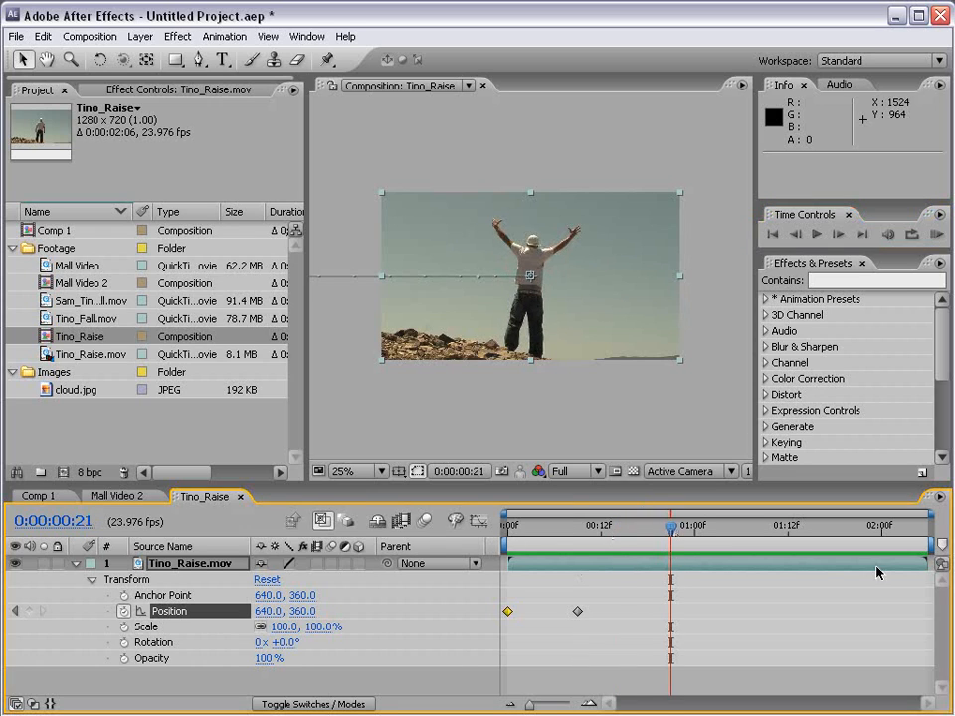
mouse_move(930, 544)
left_mouse_down()
mouse_move(662, 544)
mouse_move(930, 544)
left_mouse_up()
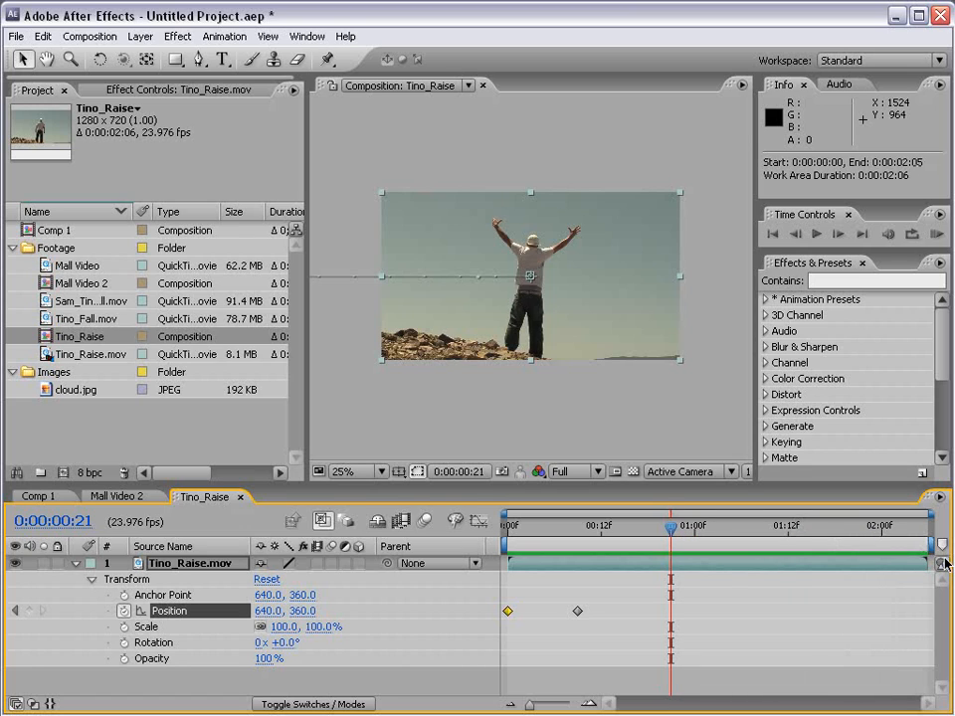
key("n")
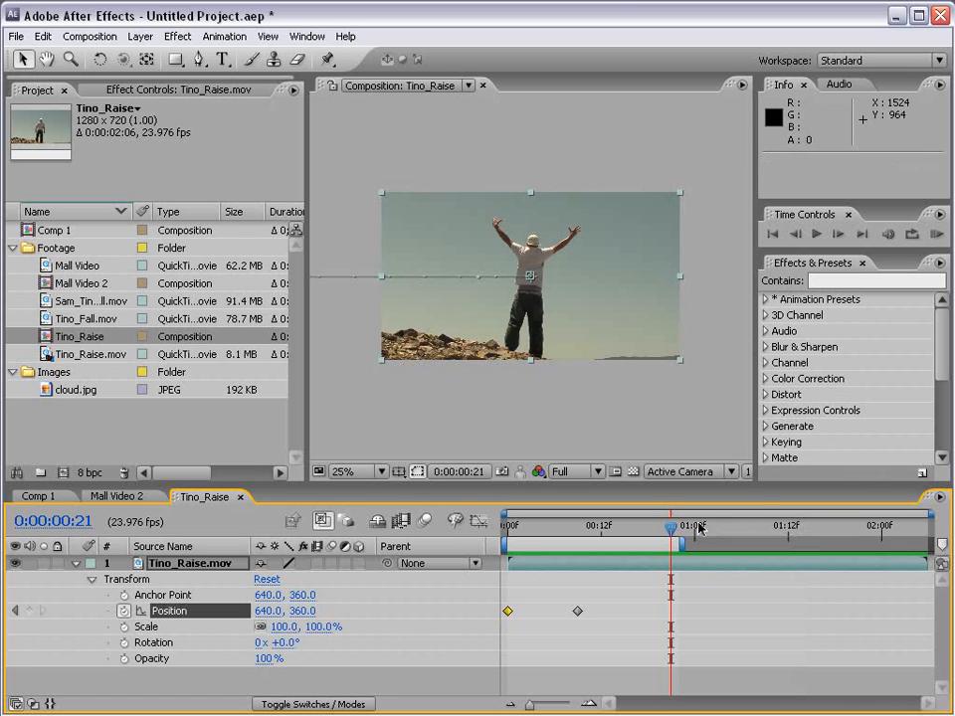
left_click_drag(672, 536, 577, 539)
key("b")
left_click(510, 529)
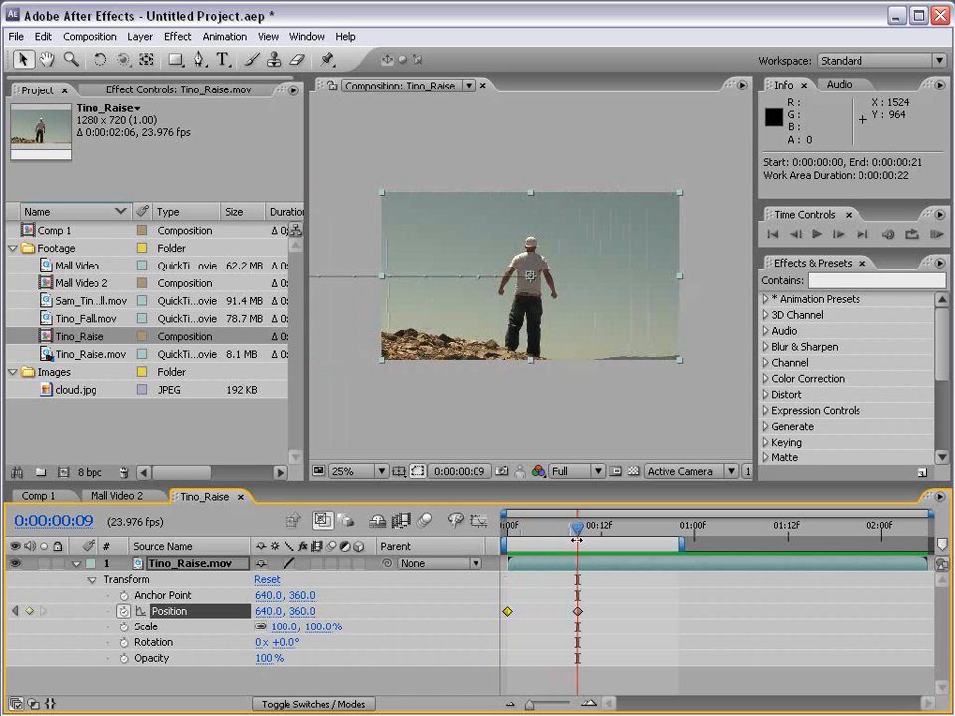
Apply Easy Ease to the position keyframe at 0:00:00:09 and check the slowed arrival by scrubbing and a RAM preview
left_click(577, 612)
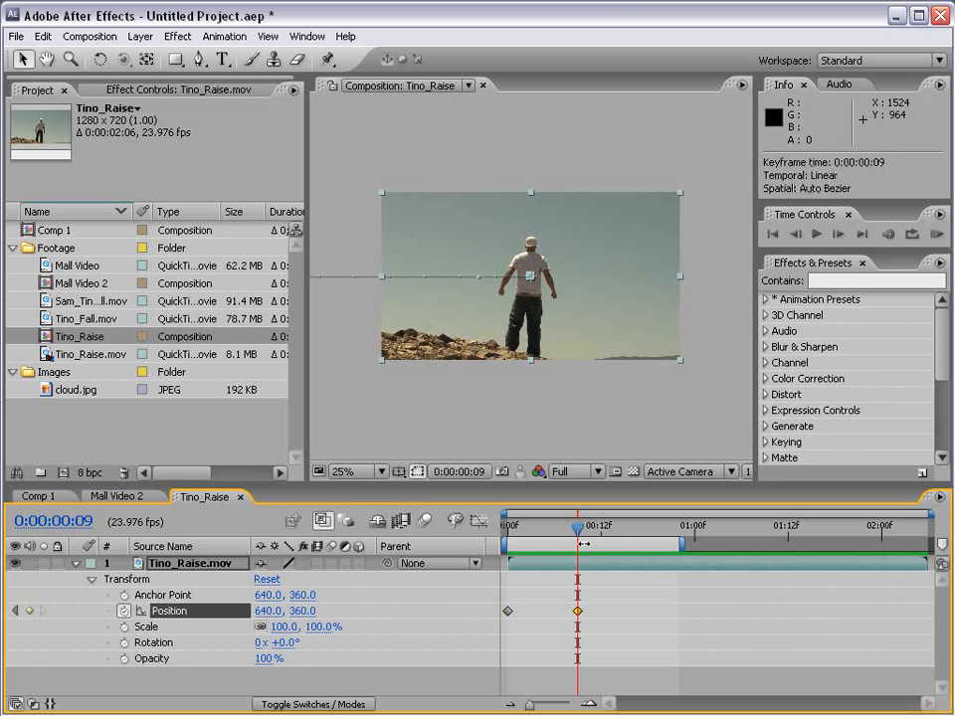
key("F9")
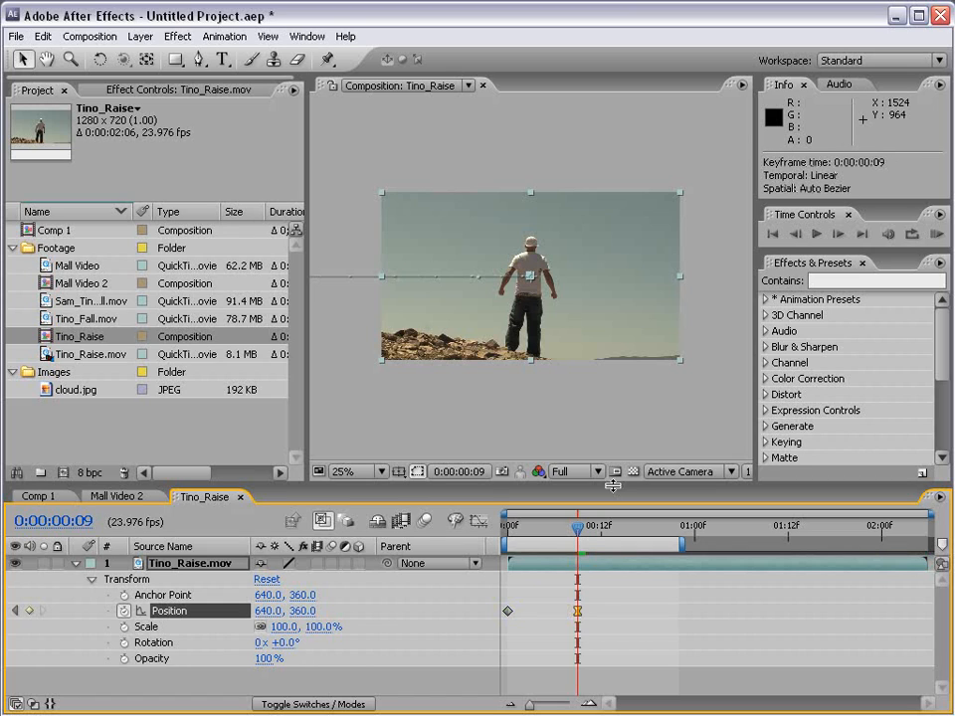
key("space")
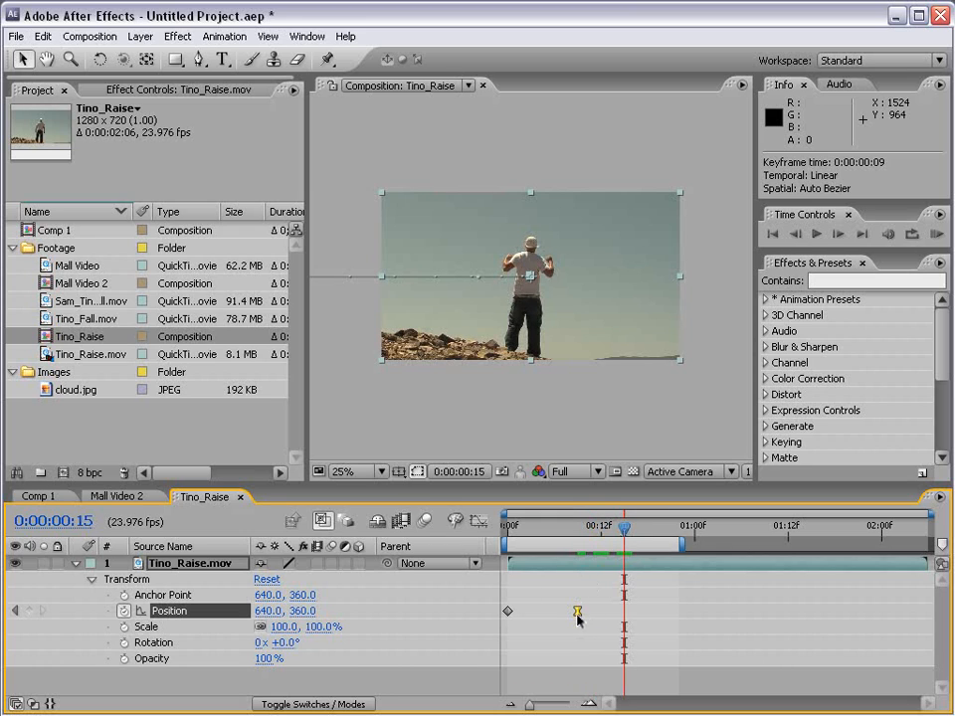
left_click_drag(580, 534, 549, 534)
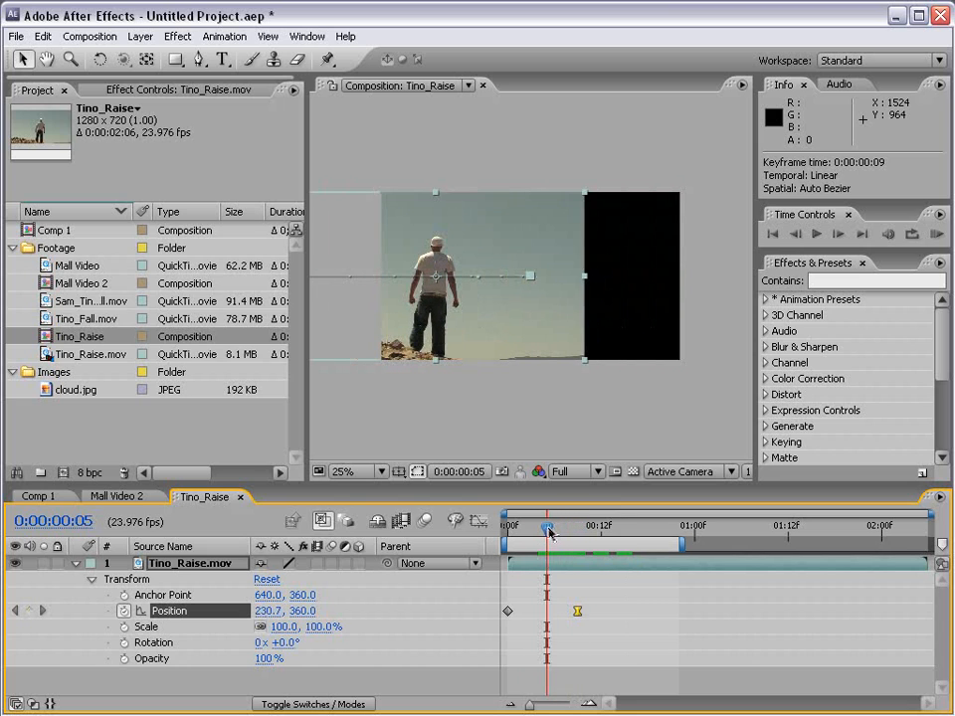
left_click(936, 235)
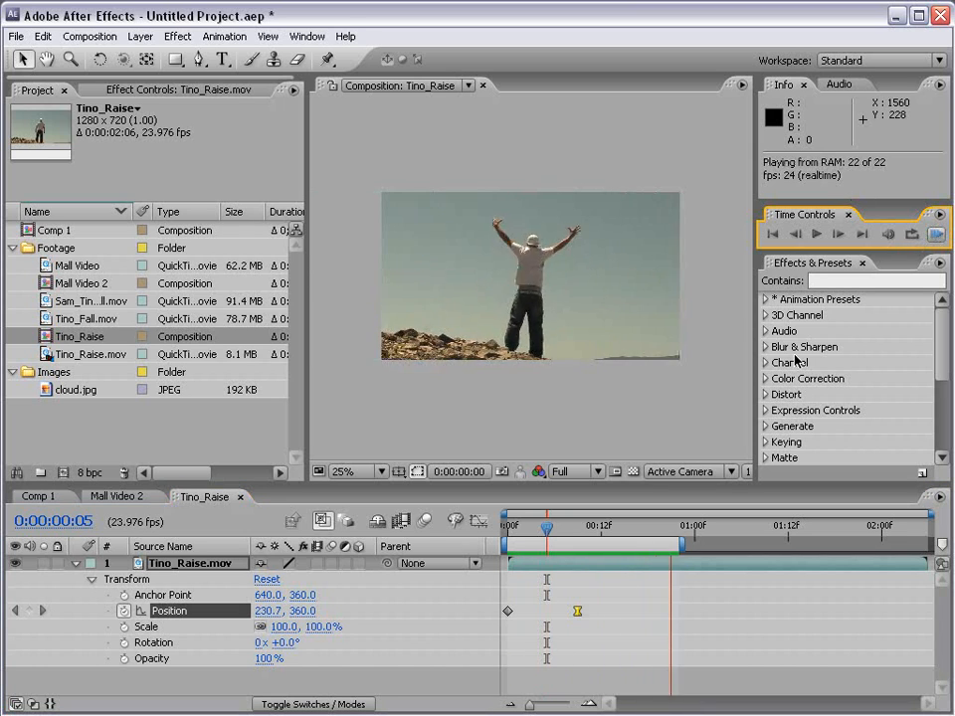
key("space")
Try the eased position keyframe at 0:00:00:20 and close to the start, previewing each timing, and return it to 0:00:00:09
left_click_drag(521, 535, 578, 534)
left_click_drag(578, 615, 663, 614)
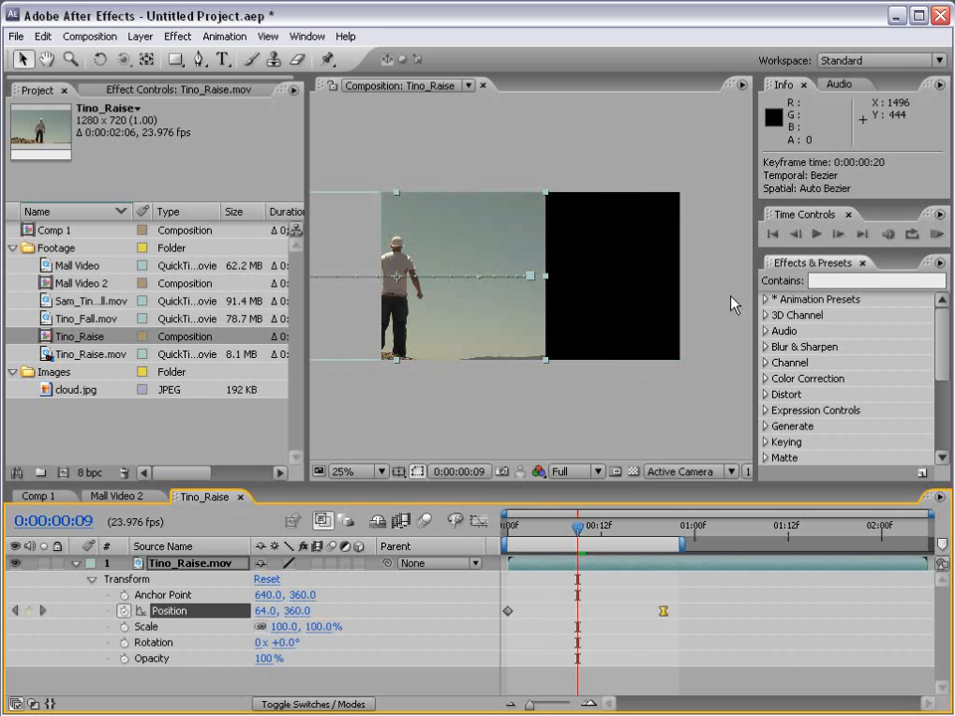
left_click(935, 234)
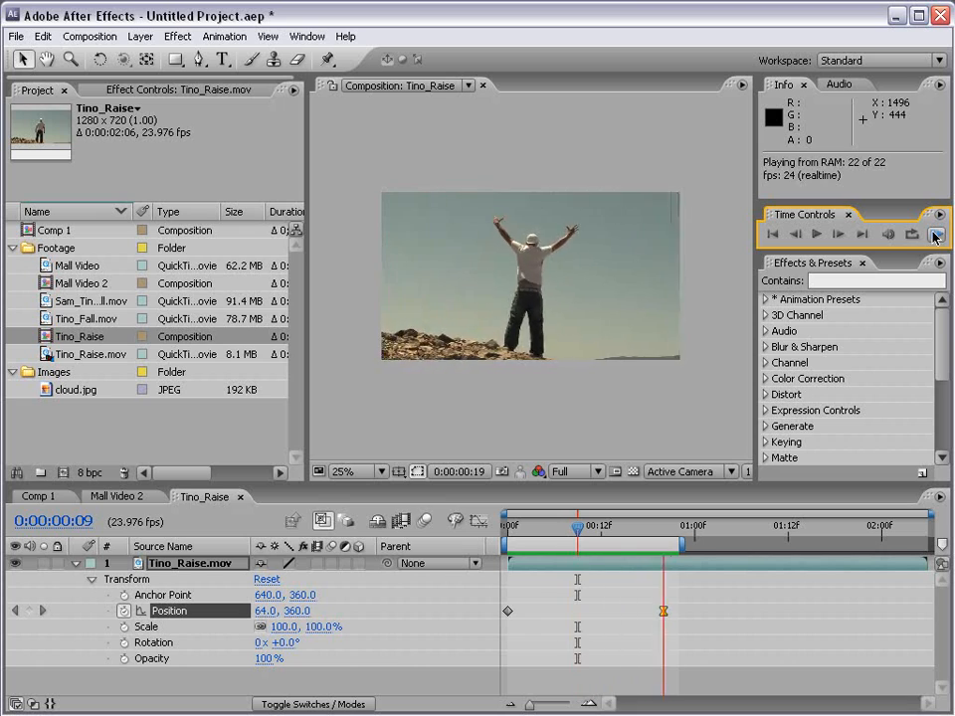
key("space")
left_click_drag(662, 617, 538, 617)
left_click(936, 234)
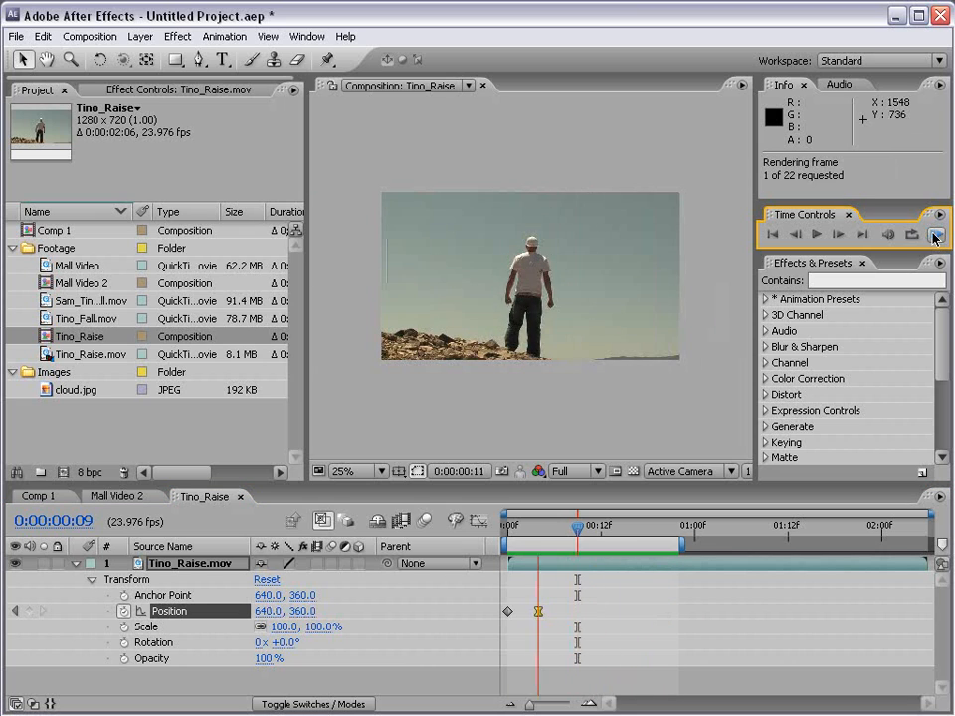
key("space")
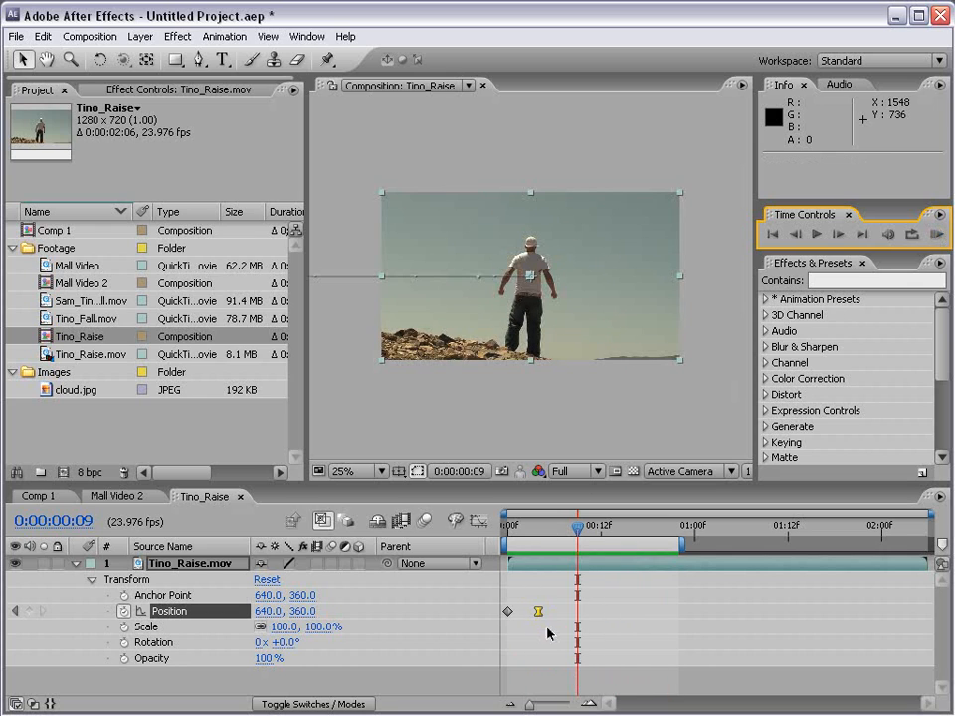
left_click_drag(538, 612, 577, 612)
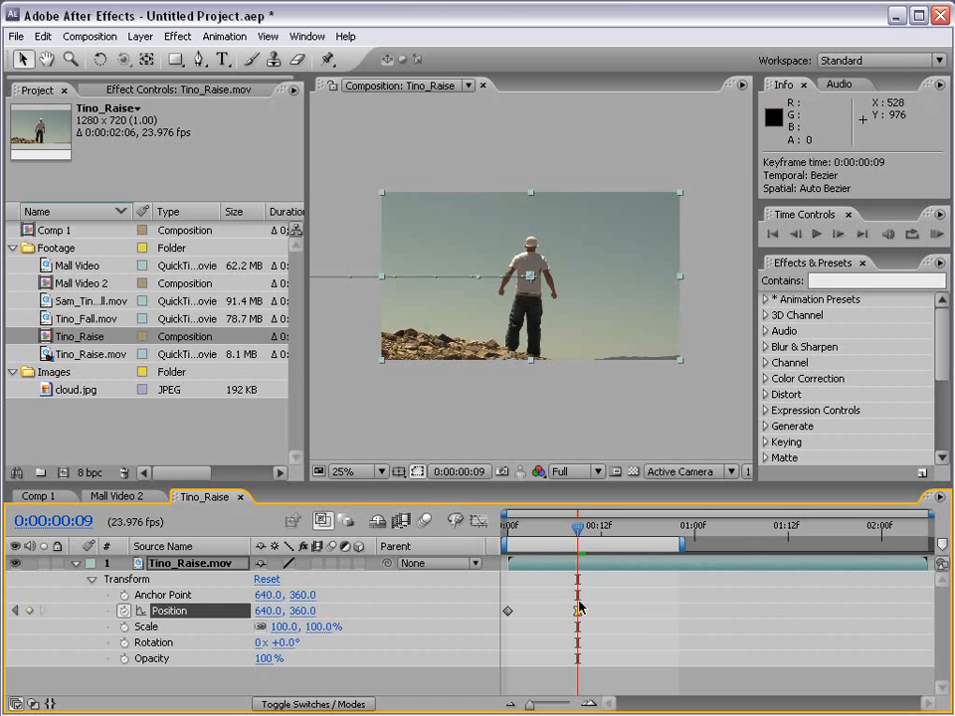
Enable motion blur for the Tino_Raise.mov layer and the composition, and RAM preview the blurred slide-in
left_click(333, 564)
left_click(426, 520)
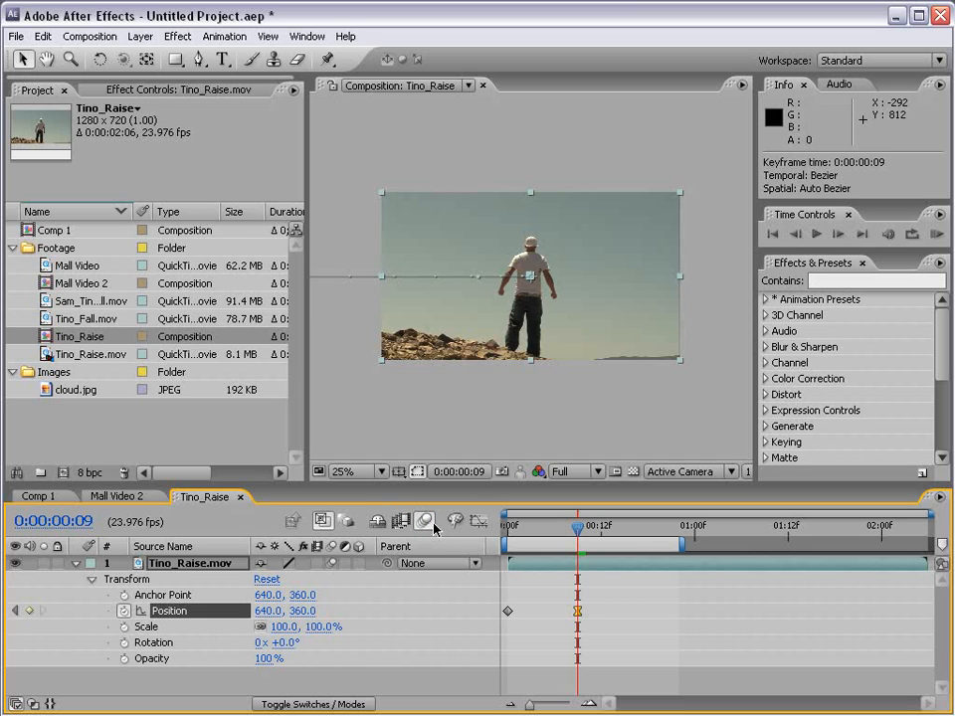
left_click(935, 235)
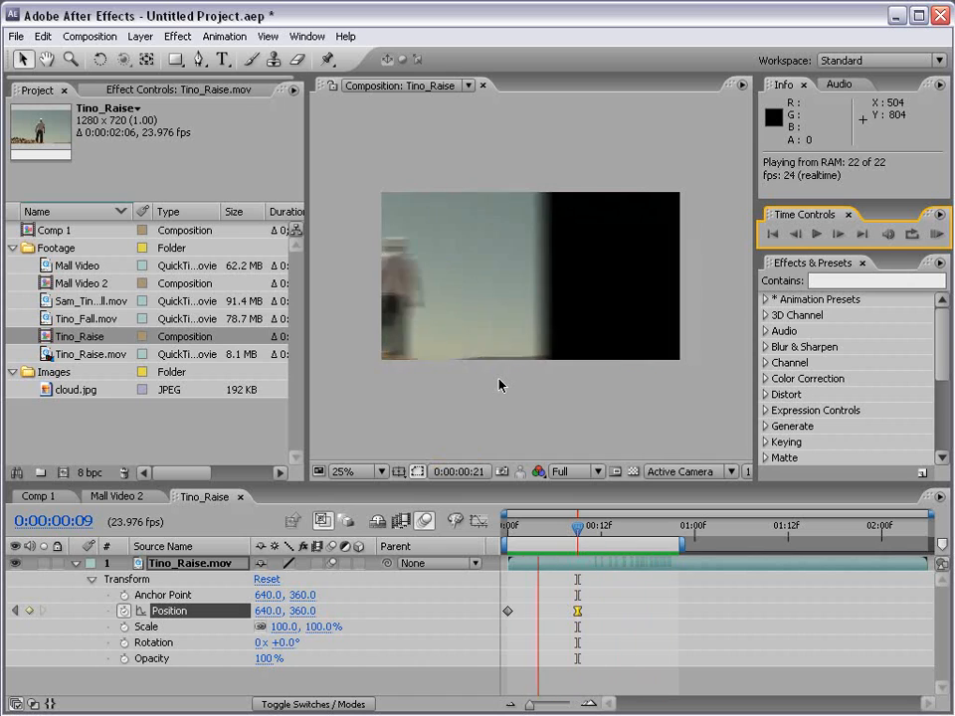
left_click(641, 607)
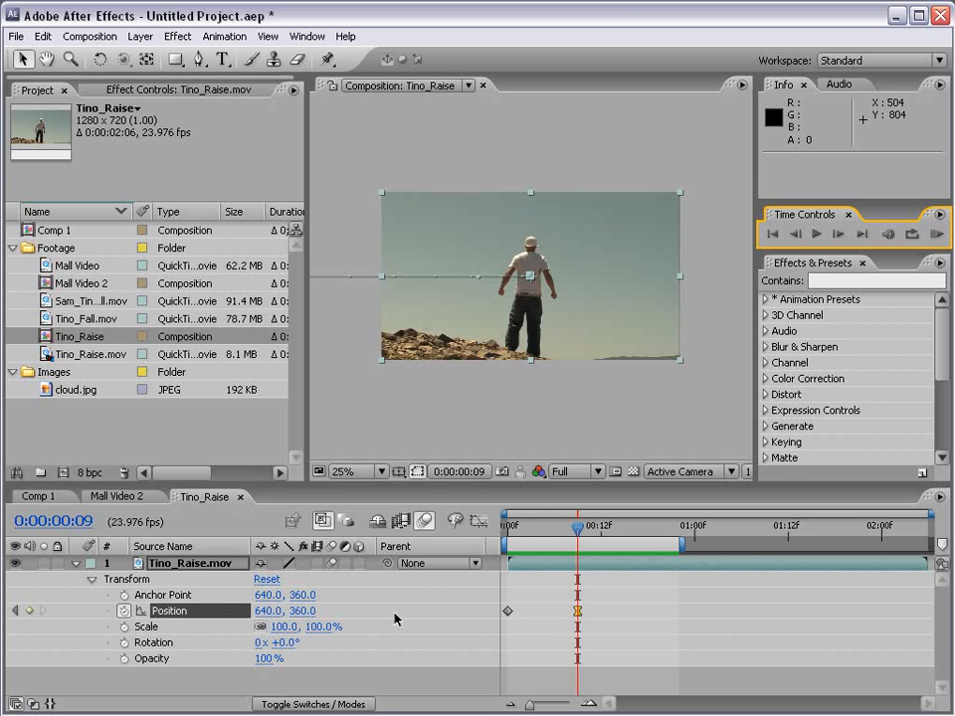
Animate the layer's rotation from about 56° at 0:00:00:00 to 0° at 0:00:00:09 and RAM preview it
key("Home")
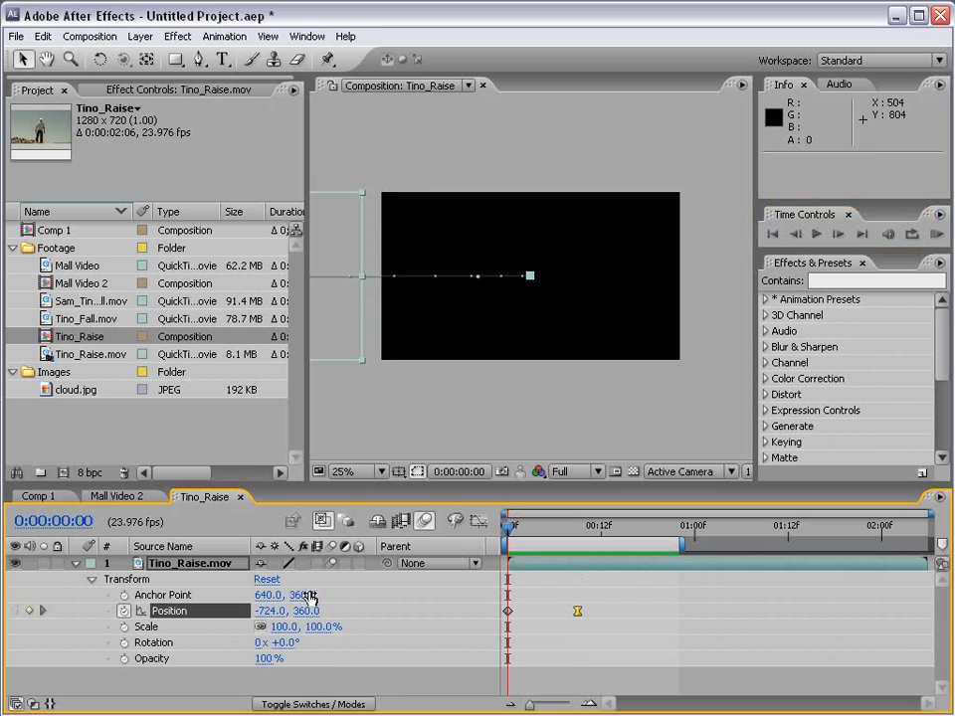
left_click(124, 644)
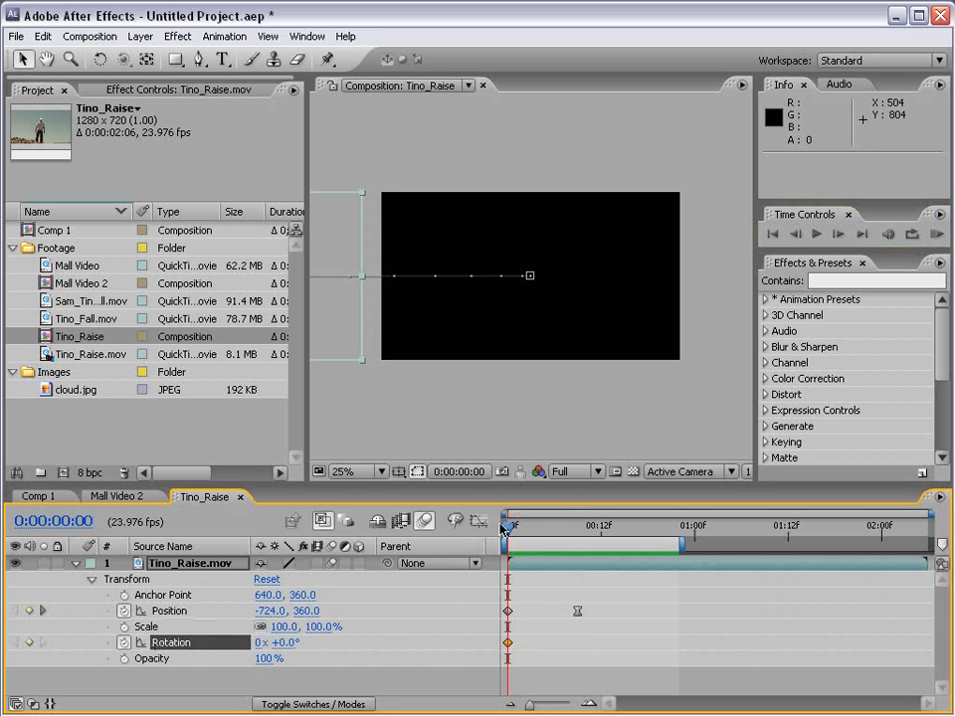
left_click_drag(502, 527, 576, 531)
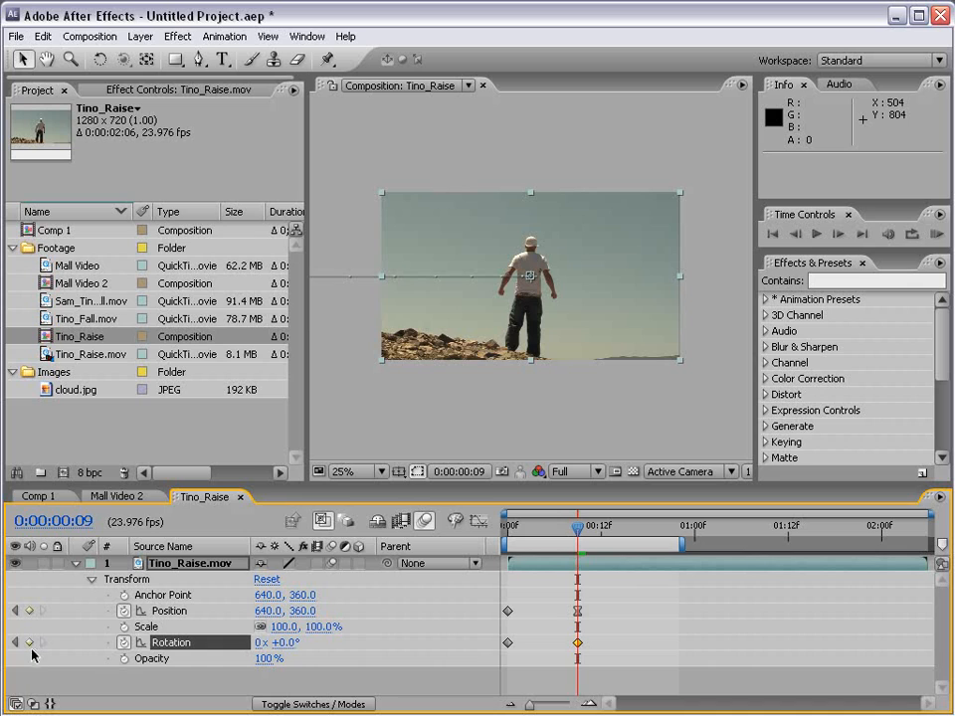
left_click_drag(576, 537, 507, 530)
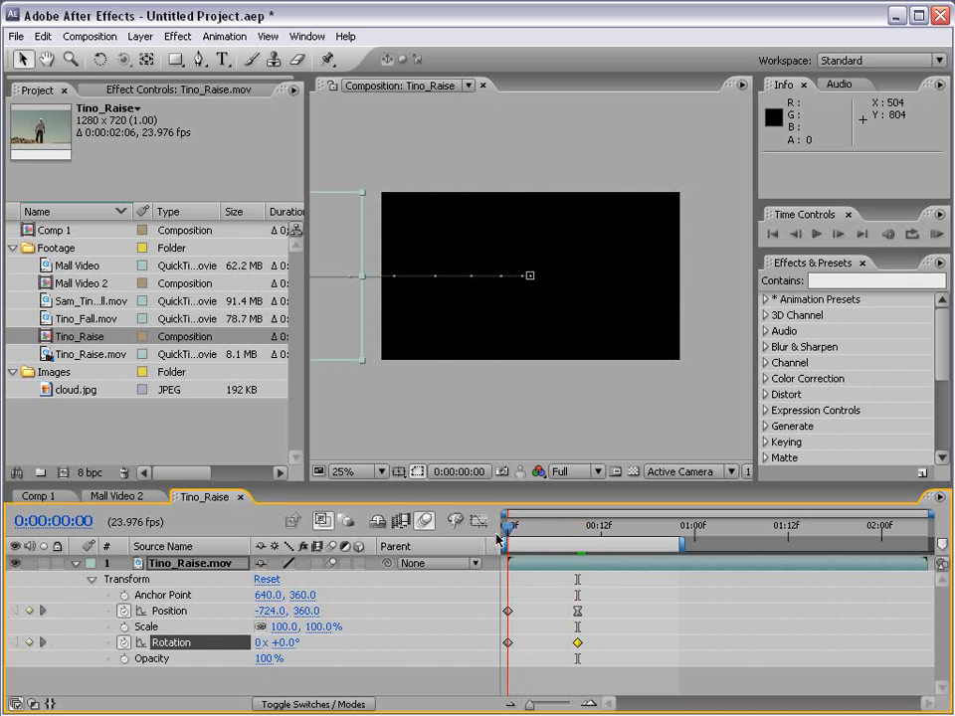
left_click_drag(286, 648, 343, 643)
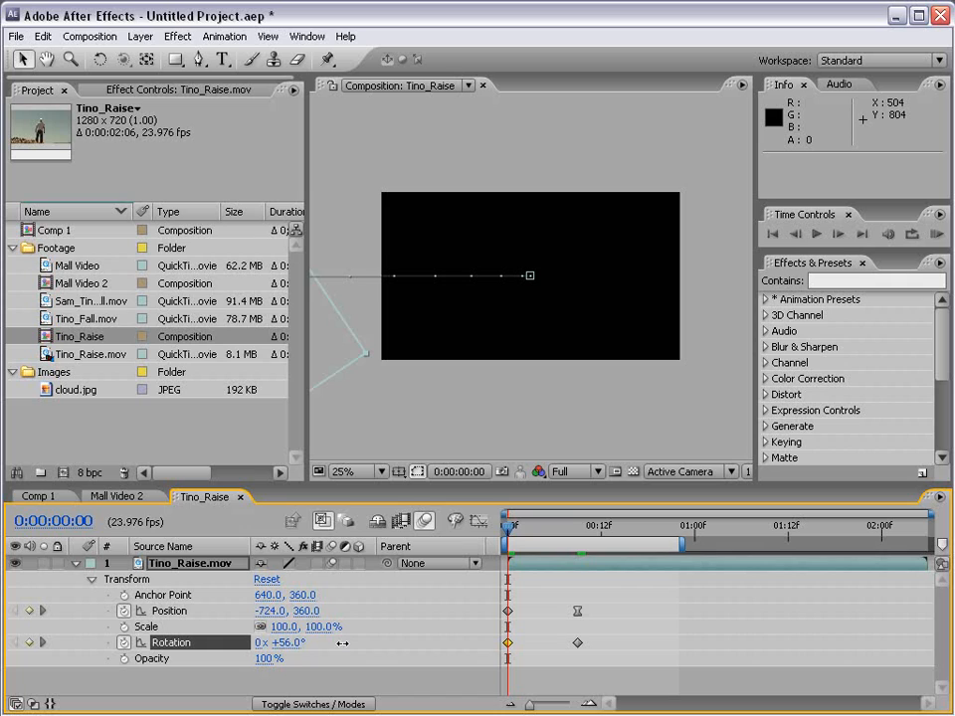
left_click(935, 236)
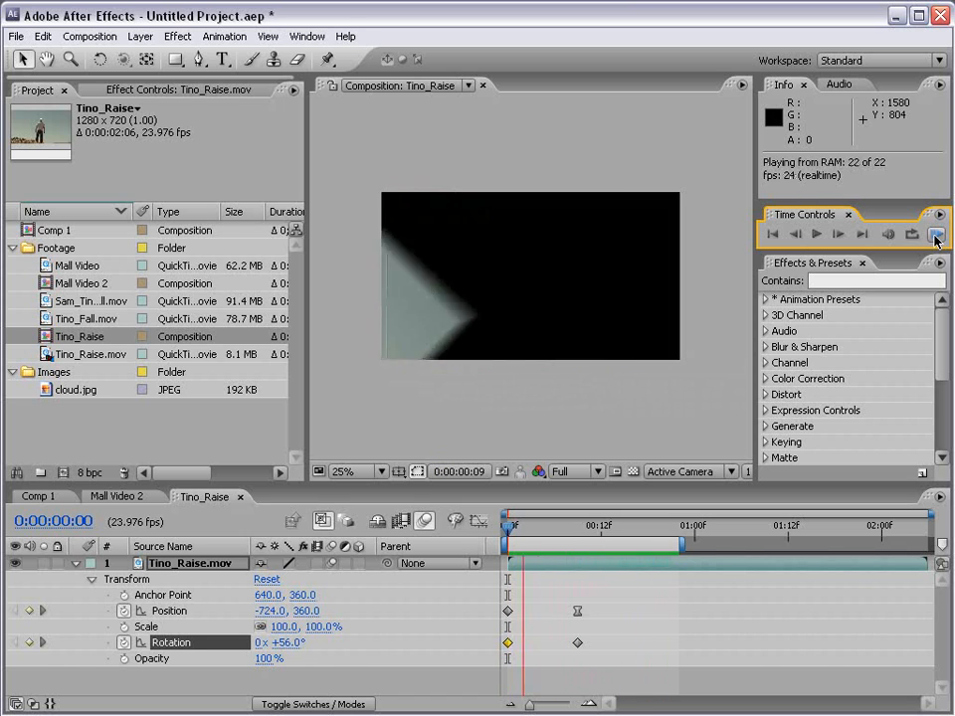
left_click(640, 609)
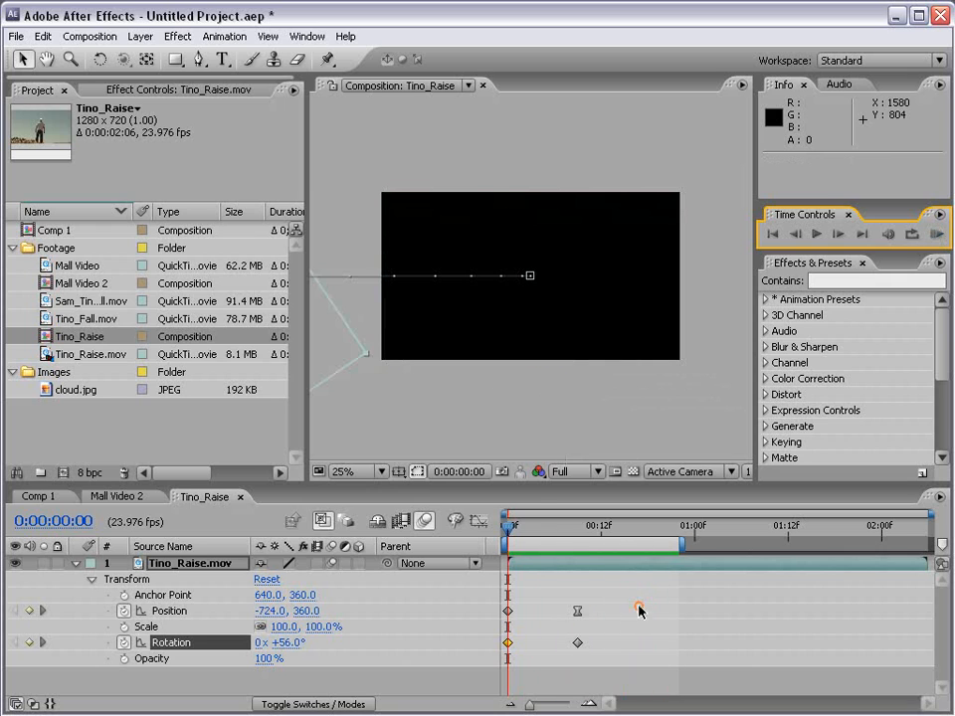
Apply Easy Ease to the rotation keyframe at 0:00:00:09 and RAM preview the combined motion
left_click(586, 691)
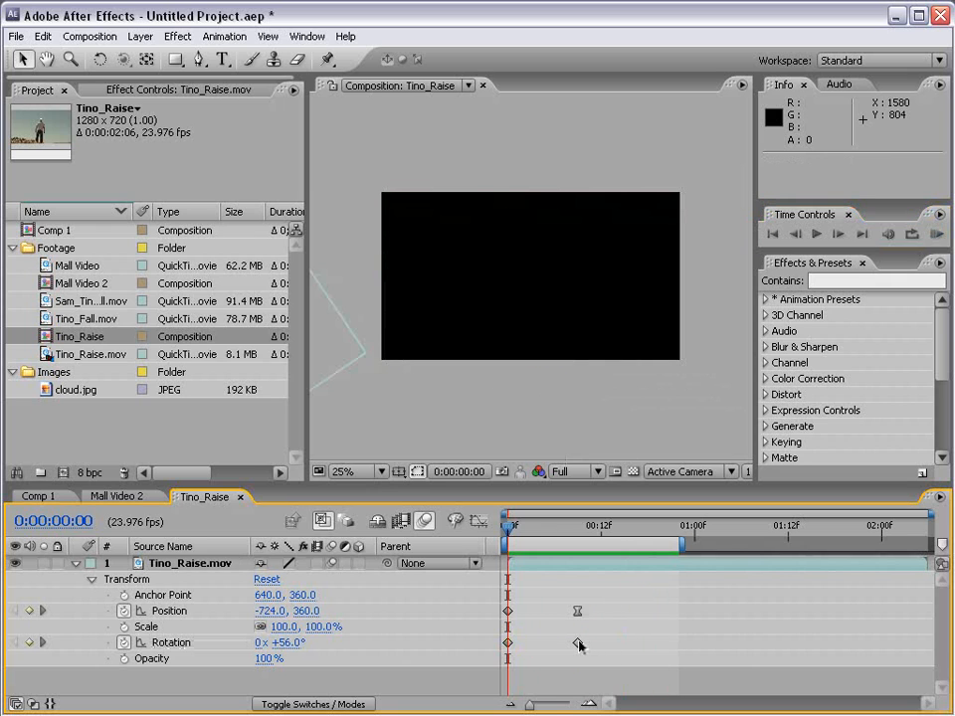
left_click(578, 644)
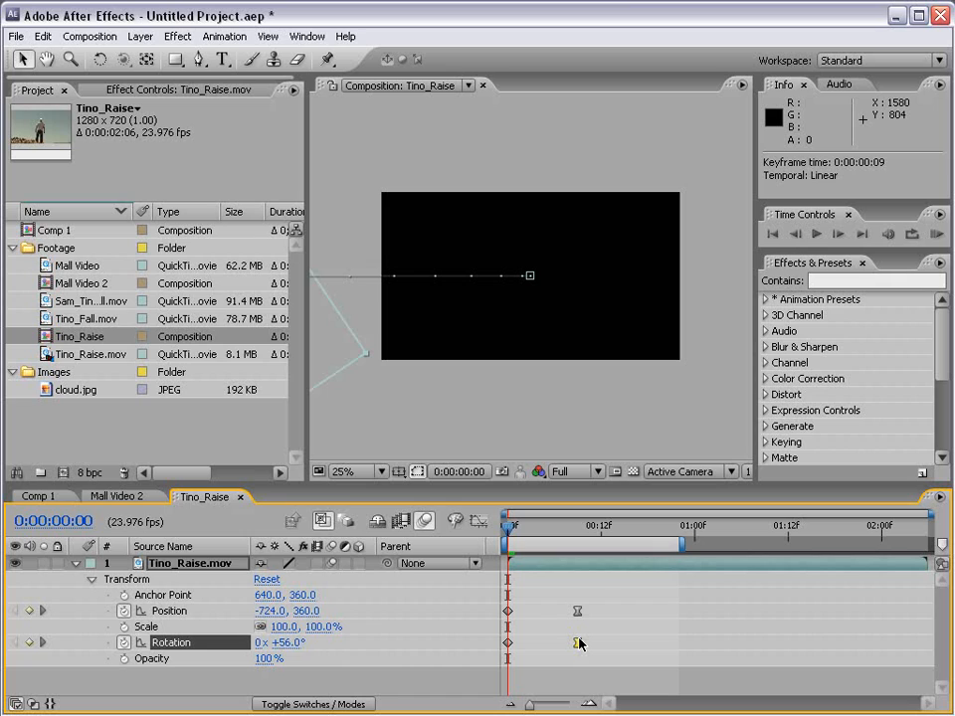
left_click(936, 235)
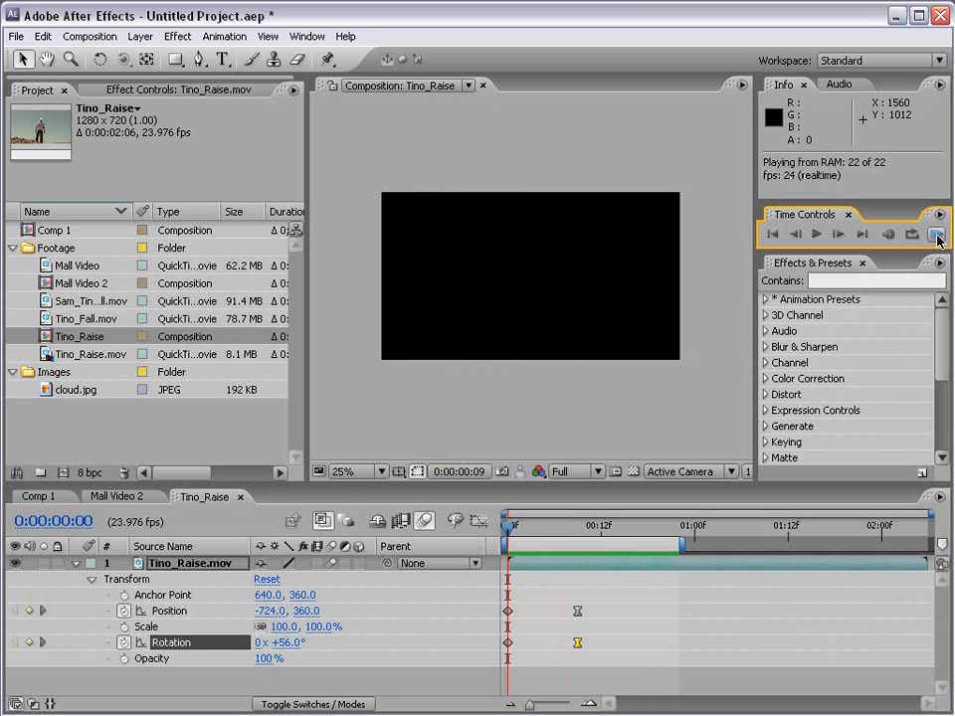
left_click_drag(512, 527, 577, 532)
left_click(630, 608)
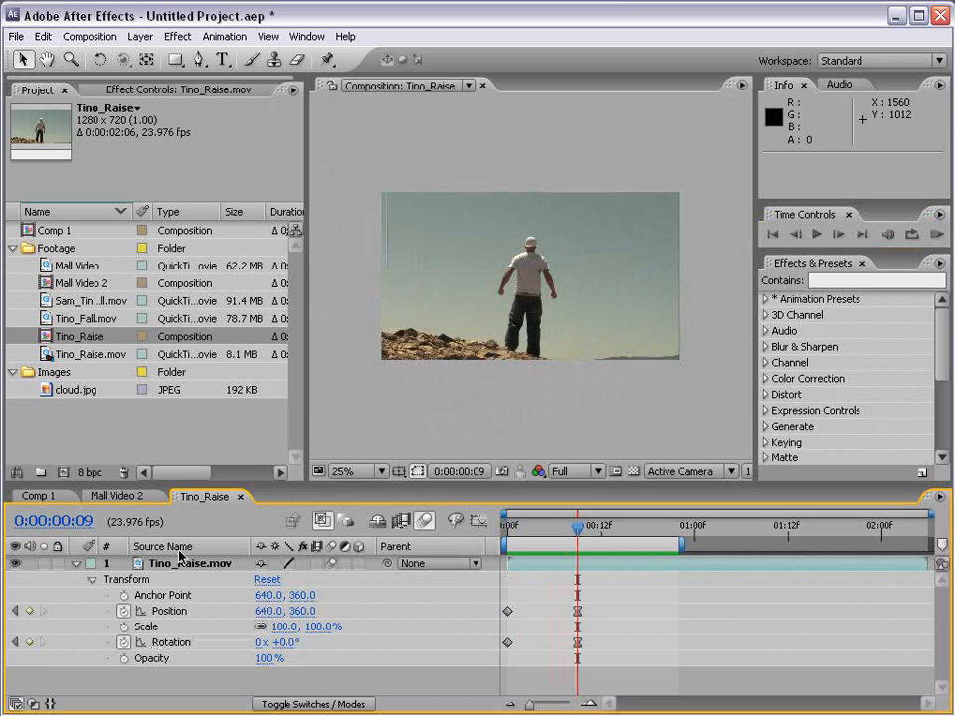
Copy the layer's two position keyframes and paste them at 0:00:00:16
left_click_drag(576, 530, 632, 534)
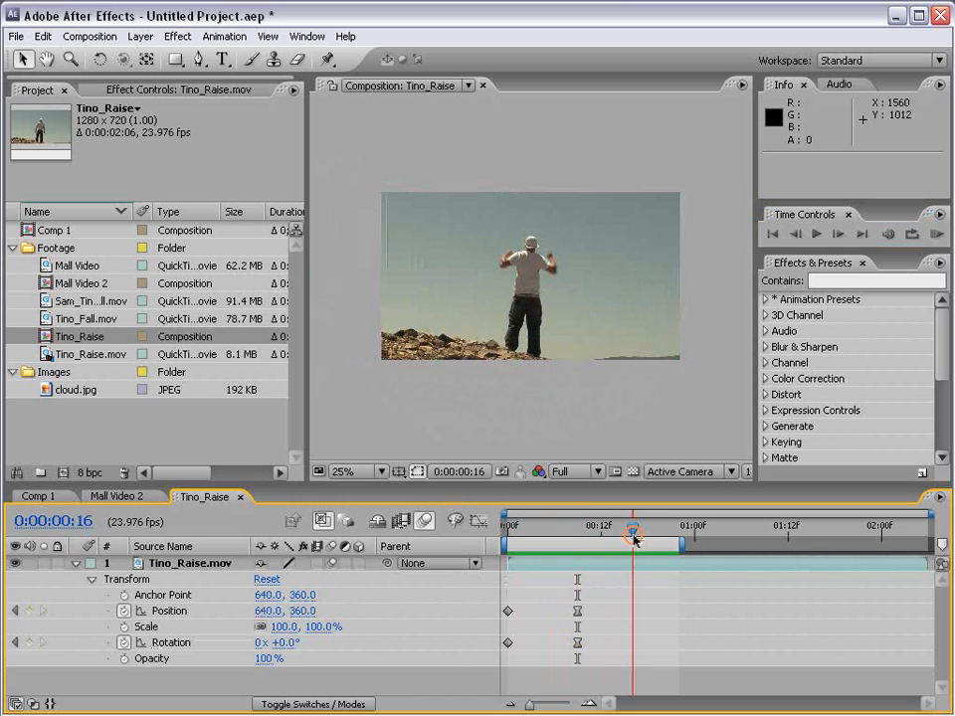
left_click_drag(595, 603, 504, 621)
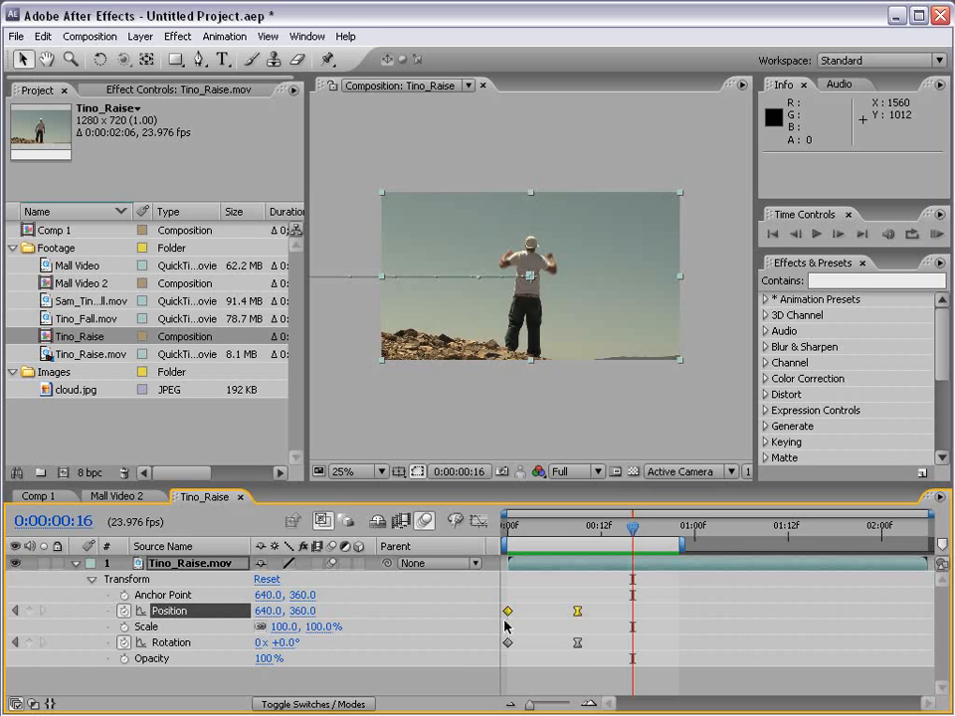
left_click(42, 37)
left_click(109, 127)
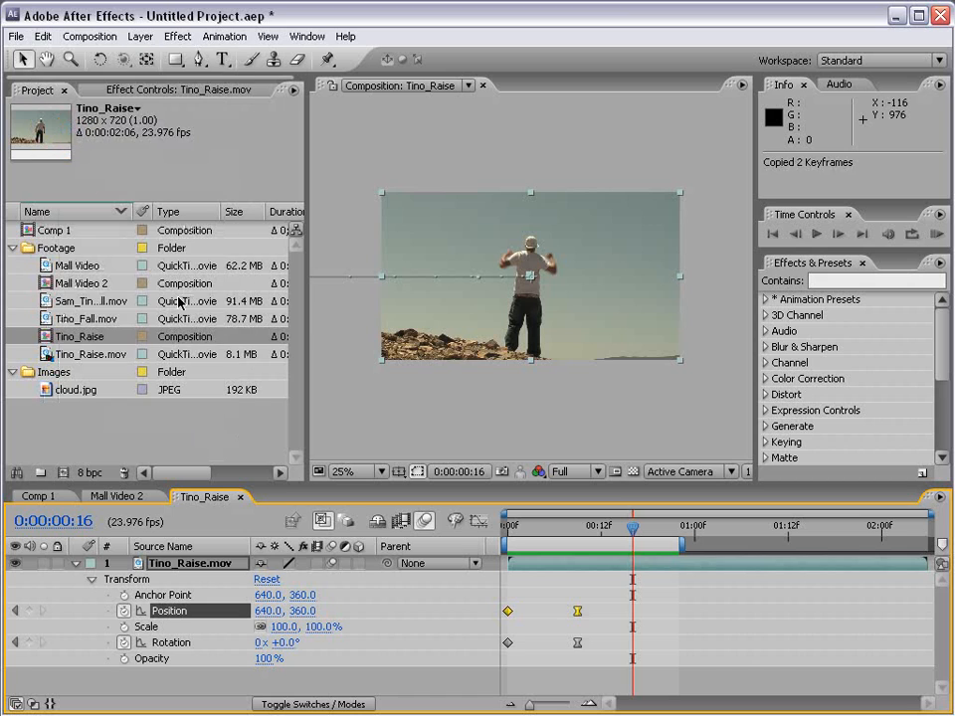
left_click(43, 37)
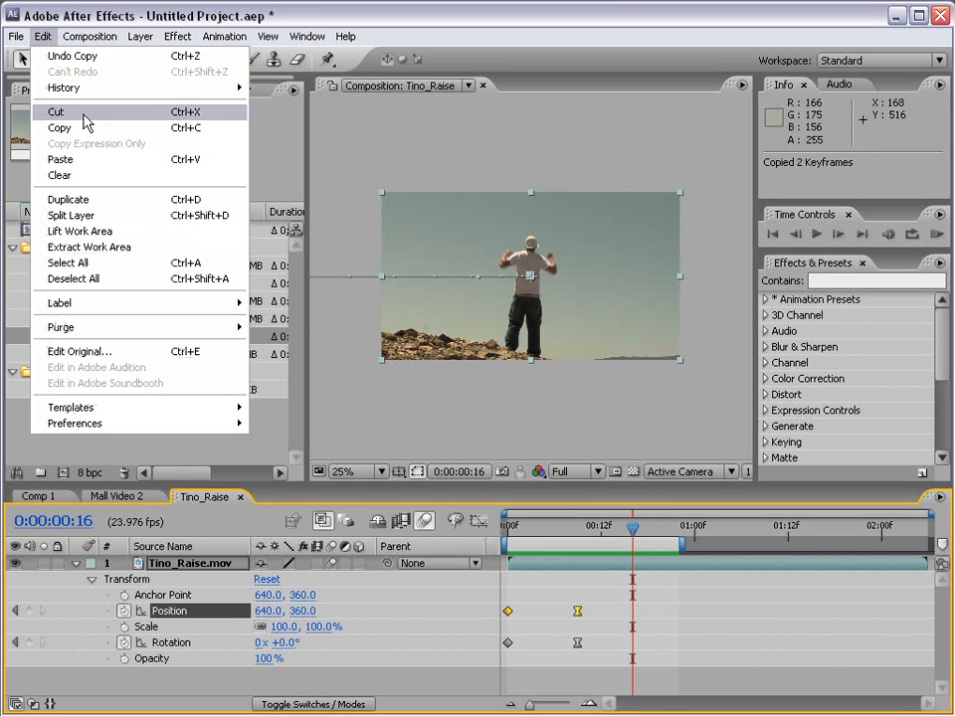
left_click(40, 155)
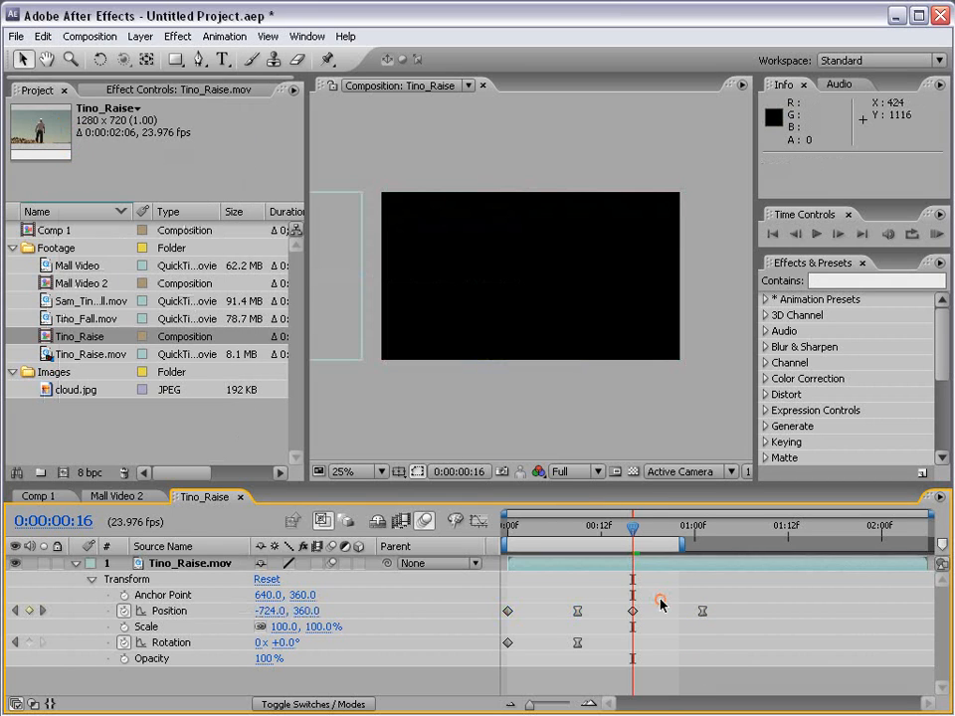
Swap the order of the two pasted position keyframes so the layer slides back out, starting at 0:00:00:17
left_click_drag(633, 528, 689, 538)
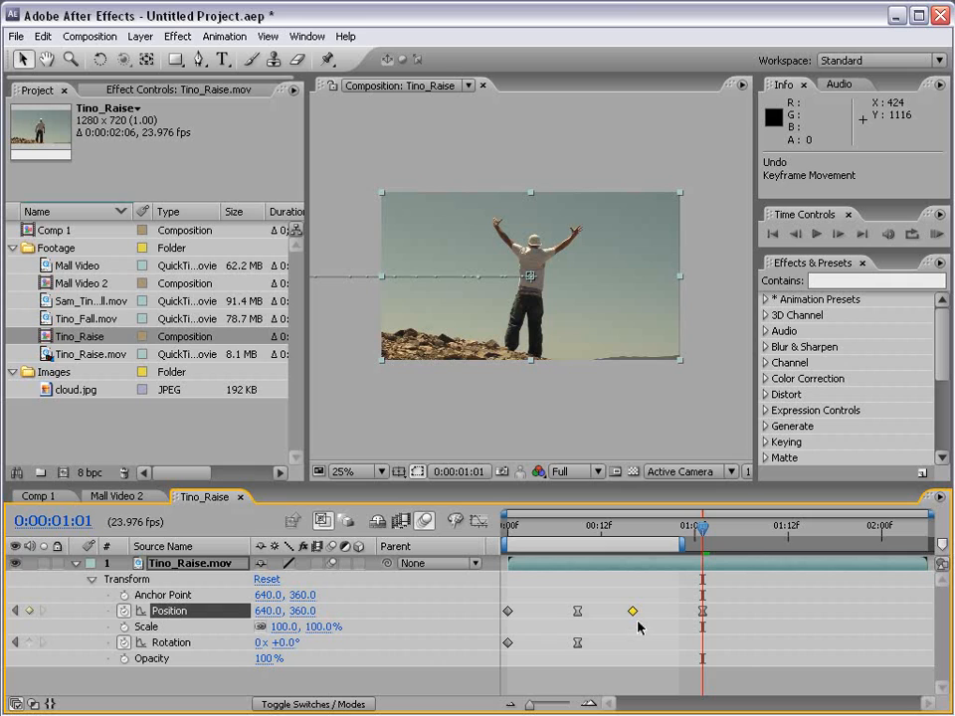
mouse_move(633, 613)
left_mouse_down()
mouse_move(784, 607)
mouse_move(640, 613)
left_mouse_up()
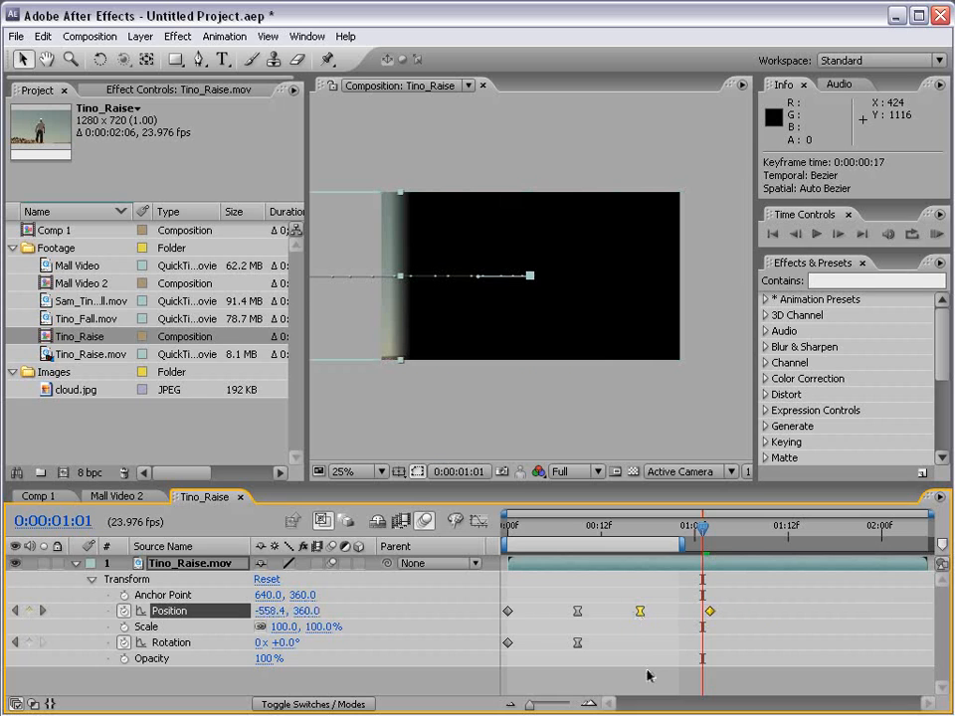
Select all four position keyframes and stretch their spacing proportionally until the last one sits at about 0:00:01:14
mouse_move(508, 527)
left_mouse_down()
mouse_move(714, 529)
mouse_move(518, 530)
left_mouse_up()
left_click_drag(748, 603, 504, 619)
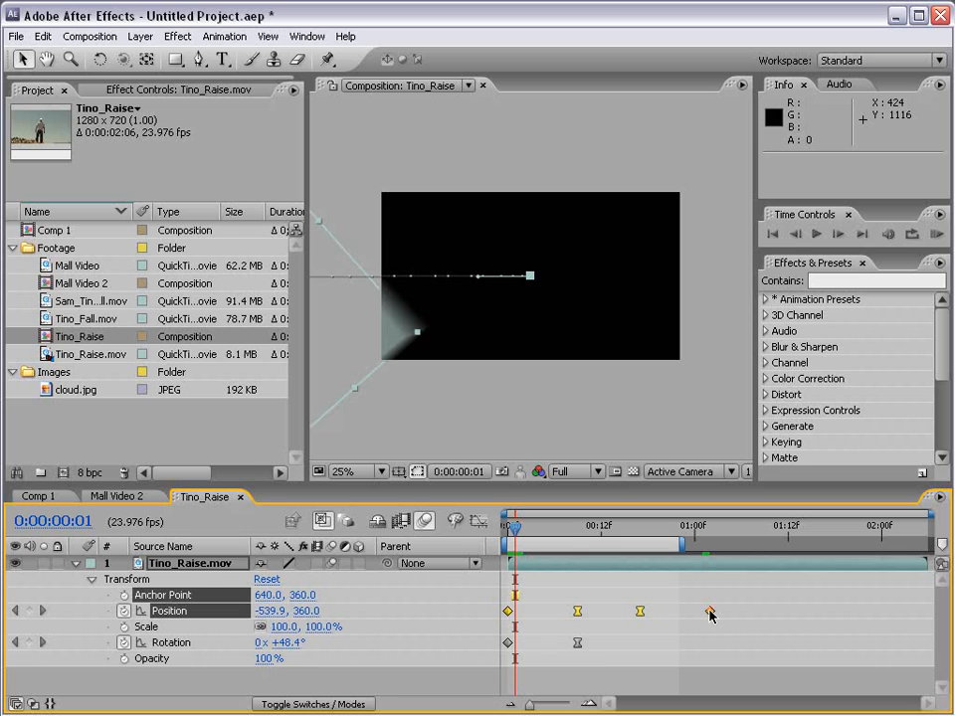
mouse_move(709, 614)
left_mouse_down()
mouse_move(917, 614)
mouse_move(553, 613)
mouse_move(718, 614)
left_mouse_up()
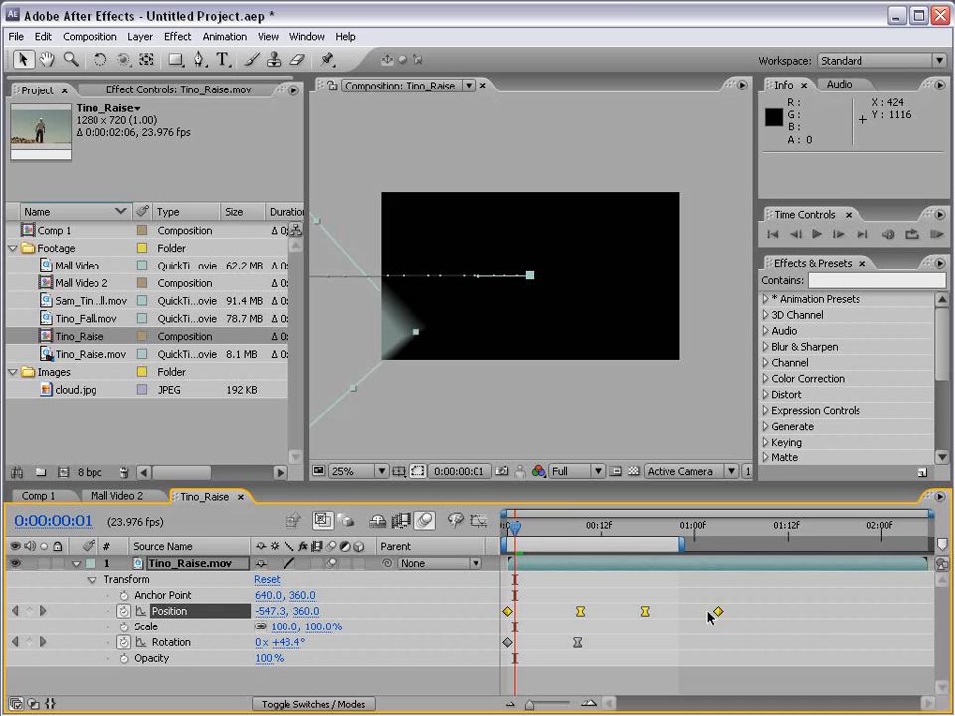
left_click_drag(719, 611, 763, 611)
left_click_drag(732, 619, 804, 615)
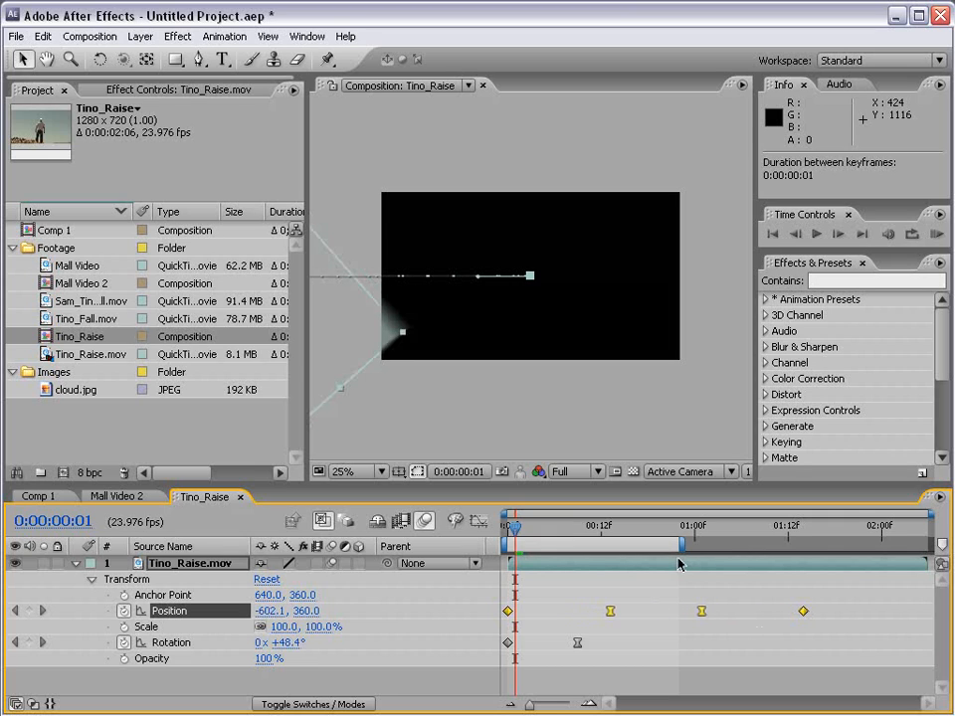
Remove all position and rotation keyframes from the Tino_Raise.mov layer and reset its Transform properties
left_click(123, 610)
left_click(123, 642)
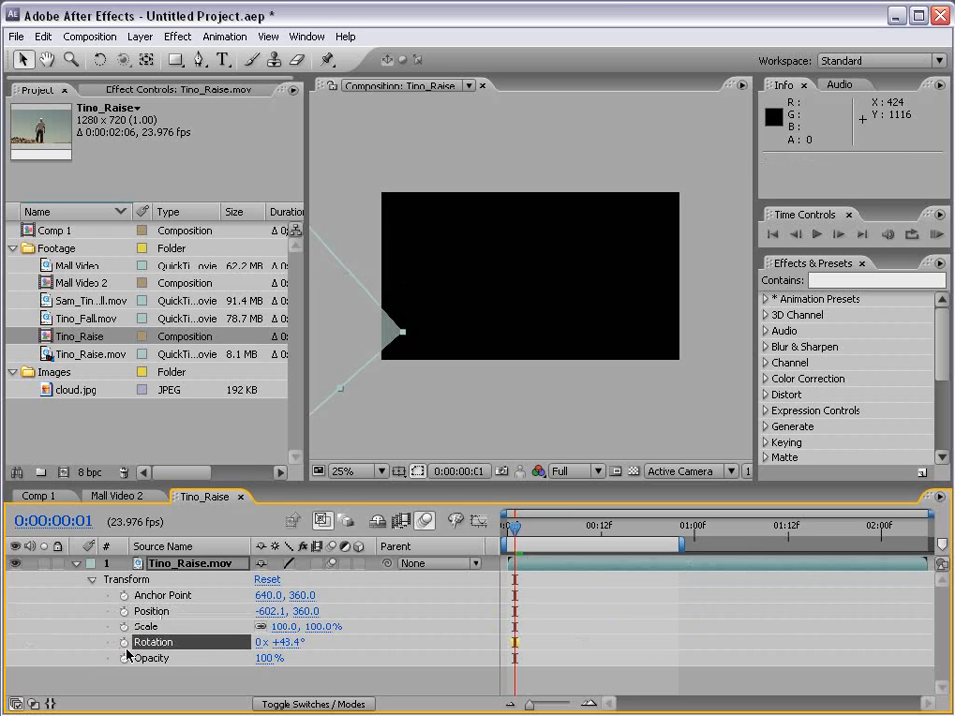
left_click(265, 580)
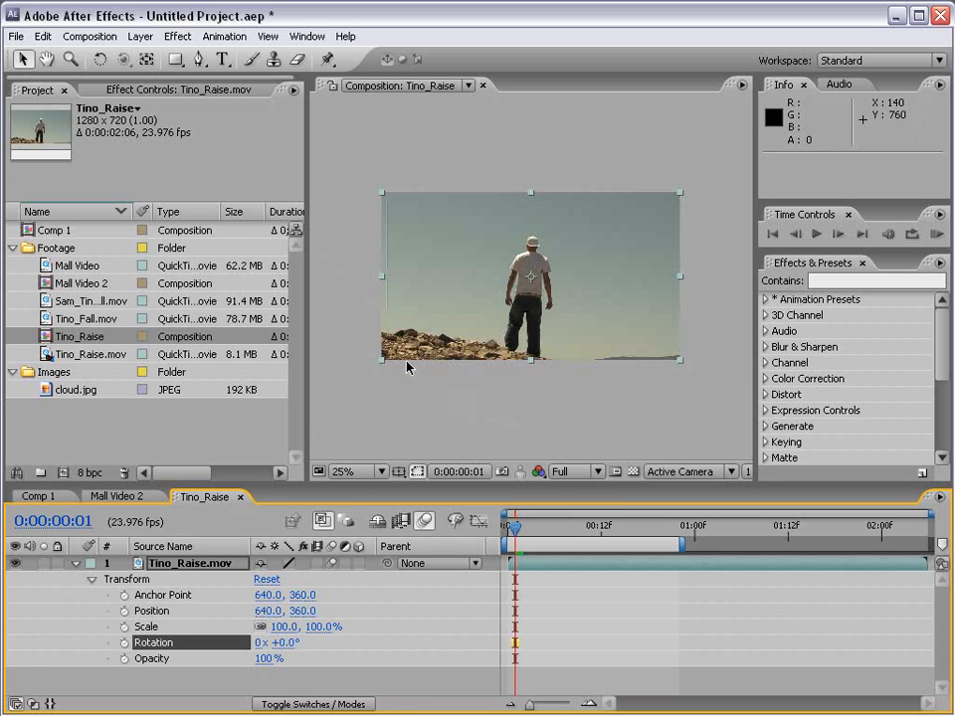
Reveal the layer's Scale, Opacity, Anchor Point, Rotation and Position one at a time, check the full Transform group, and collapse the layer
left_click(78, 564)
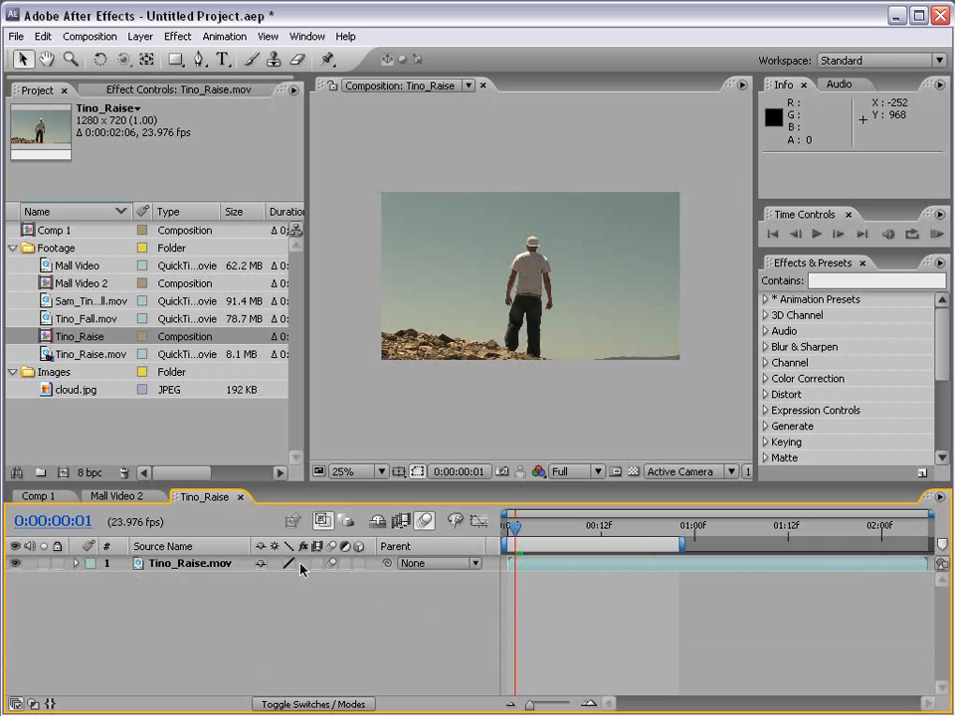
left_click(179, 564)
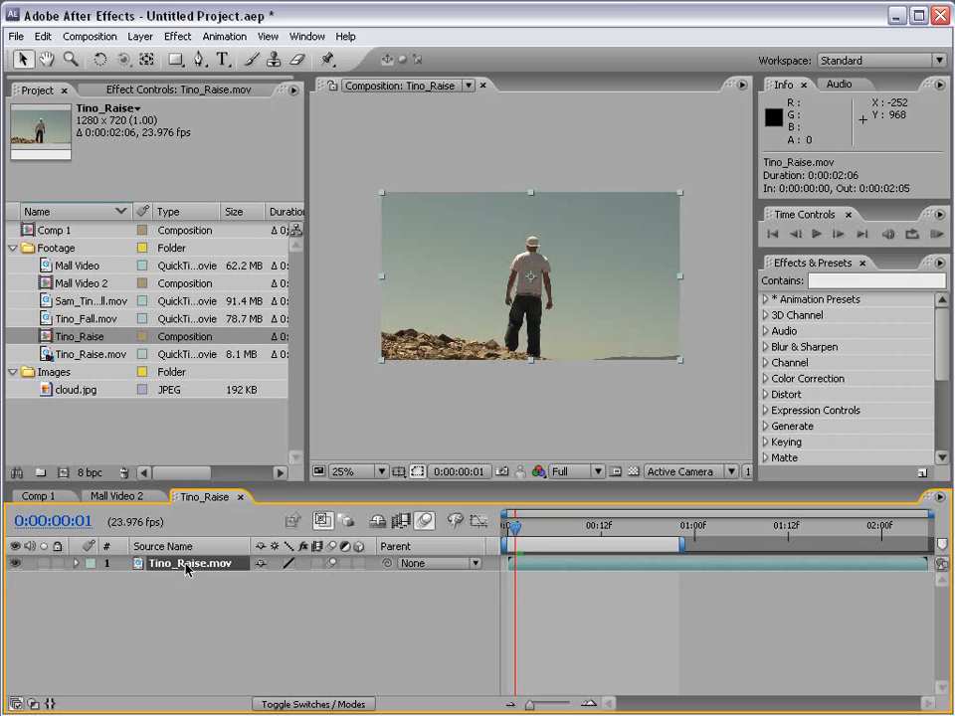
key("s")
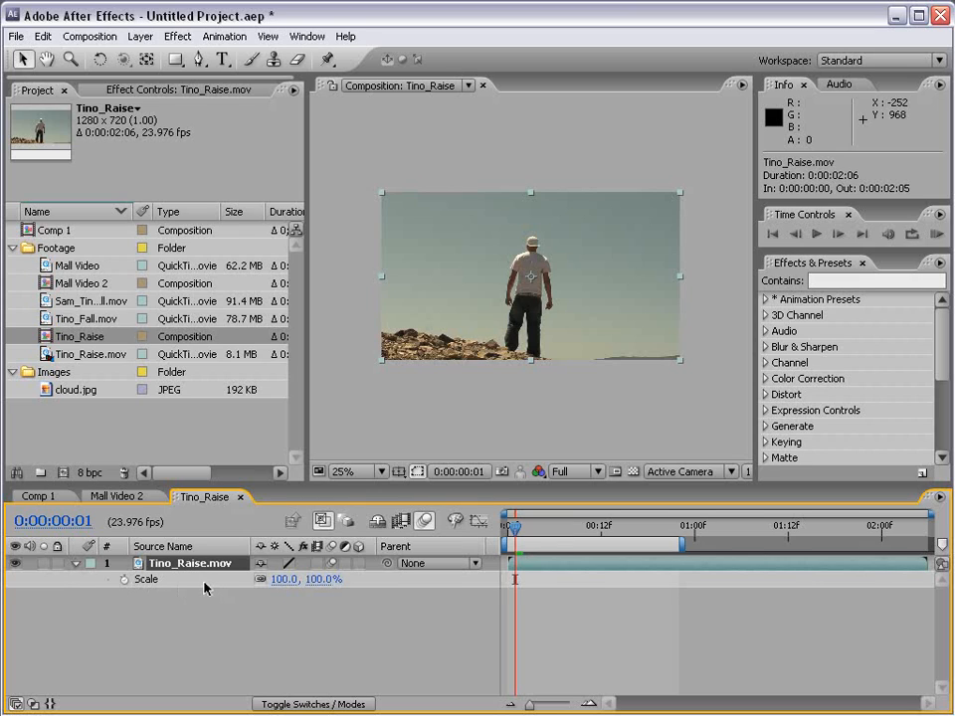
key("t")
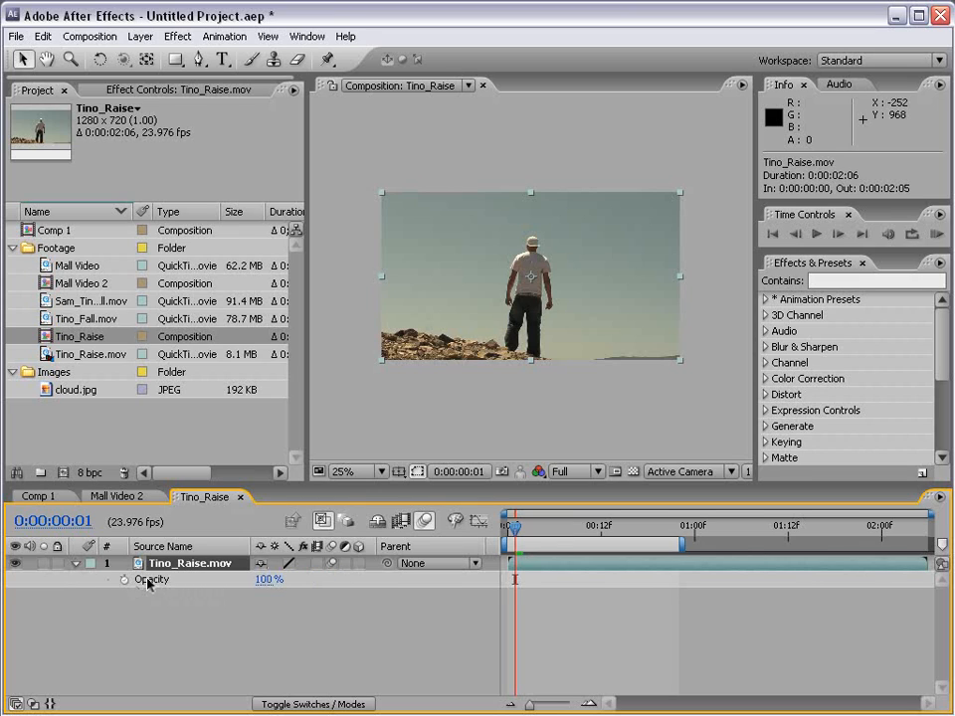
key("a")
key("r")
key("p")
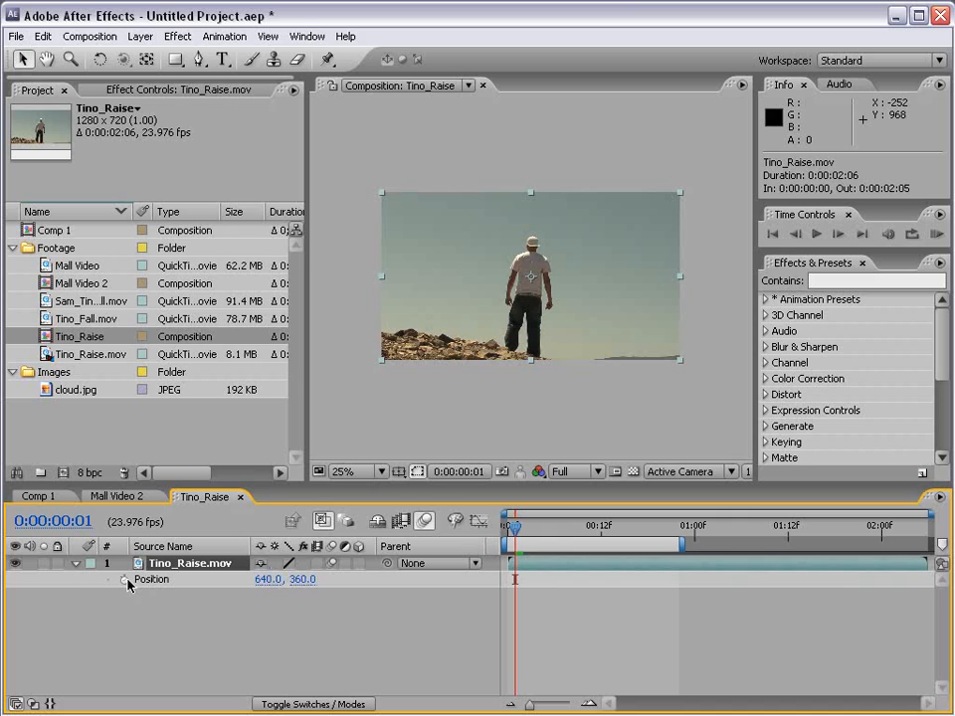
left_click(77, 564)
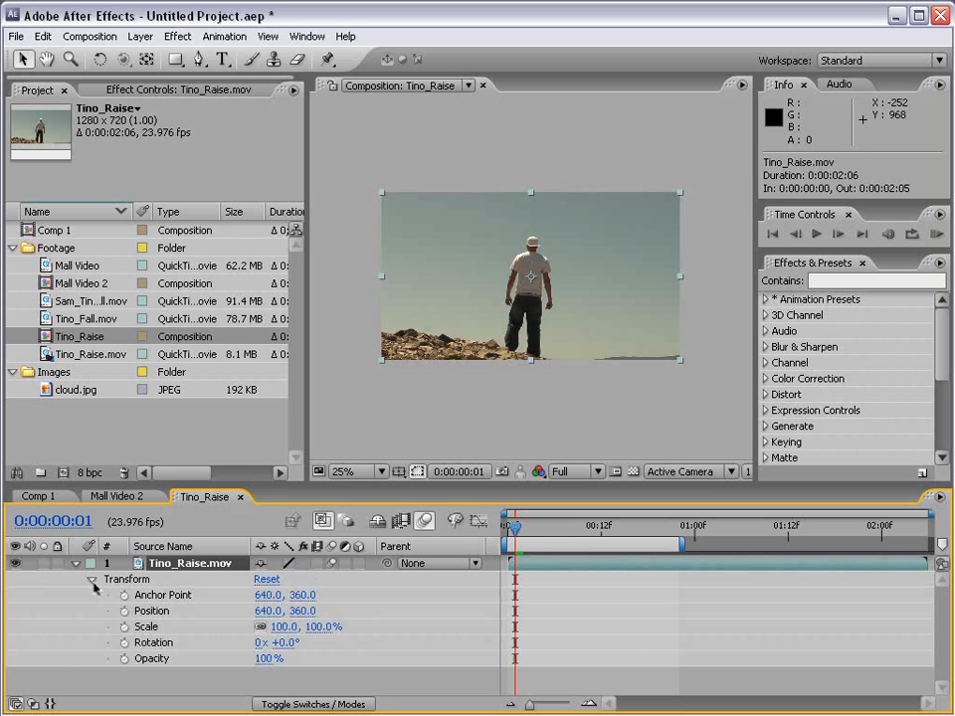
left_click(77, 565)
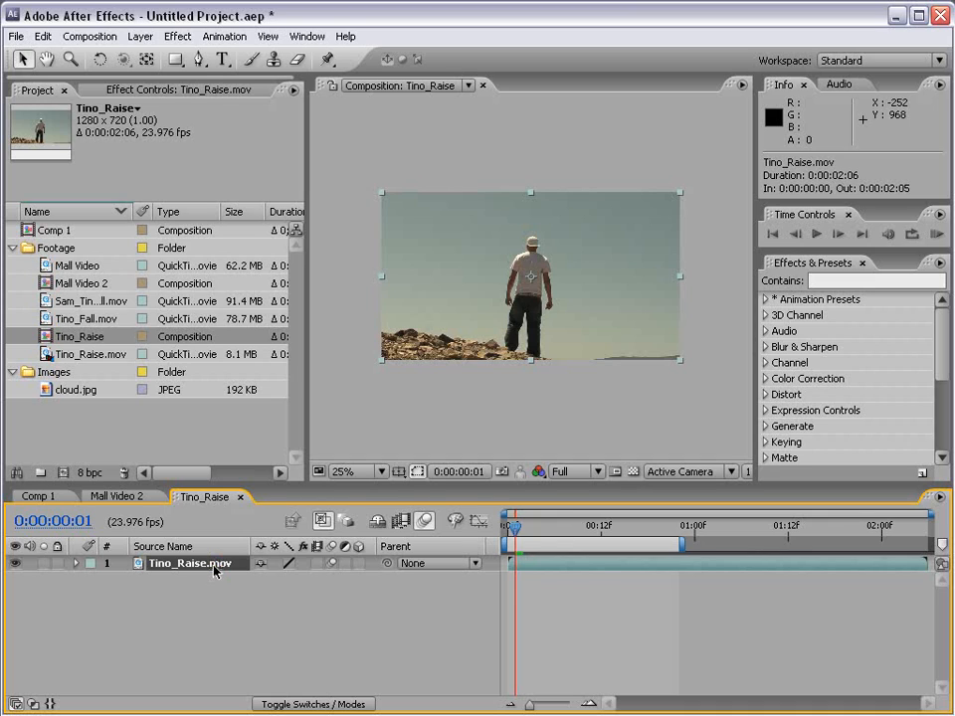
Show the layer's Scale, Position and Rotation properties together, and collapse the layer again
key("s")
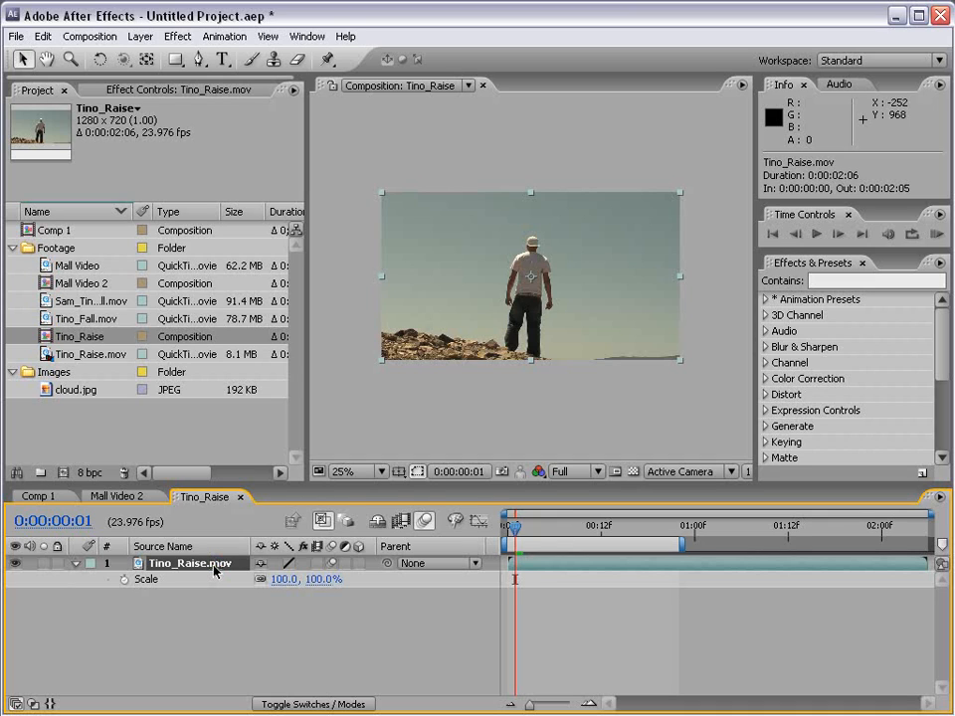
key("shift+p")
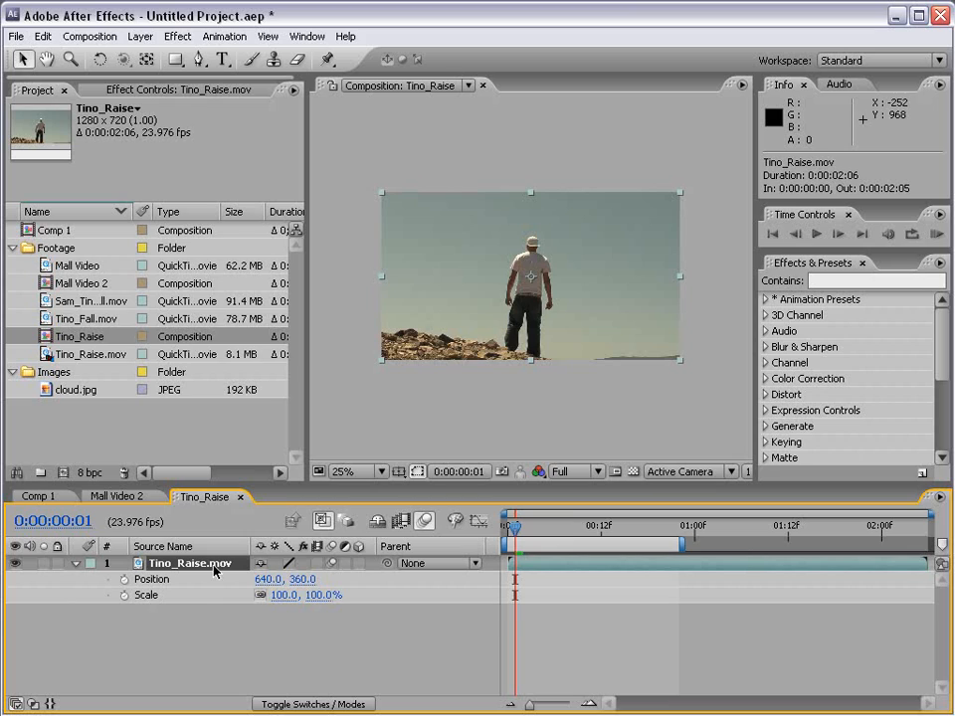
key("shift+r")
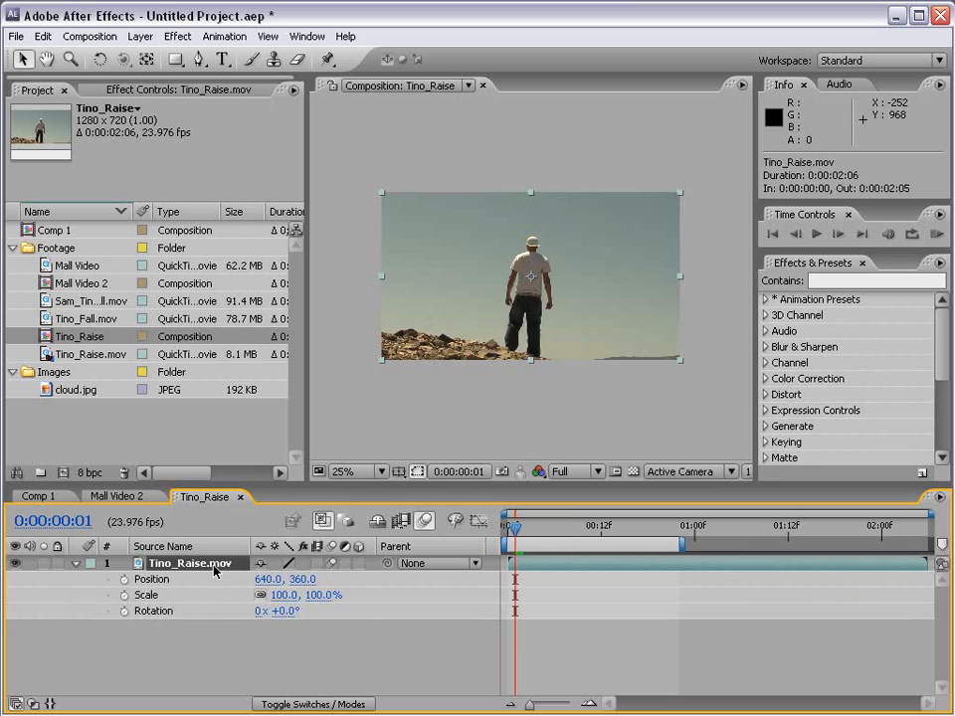
left_click(75, 564)
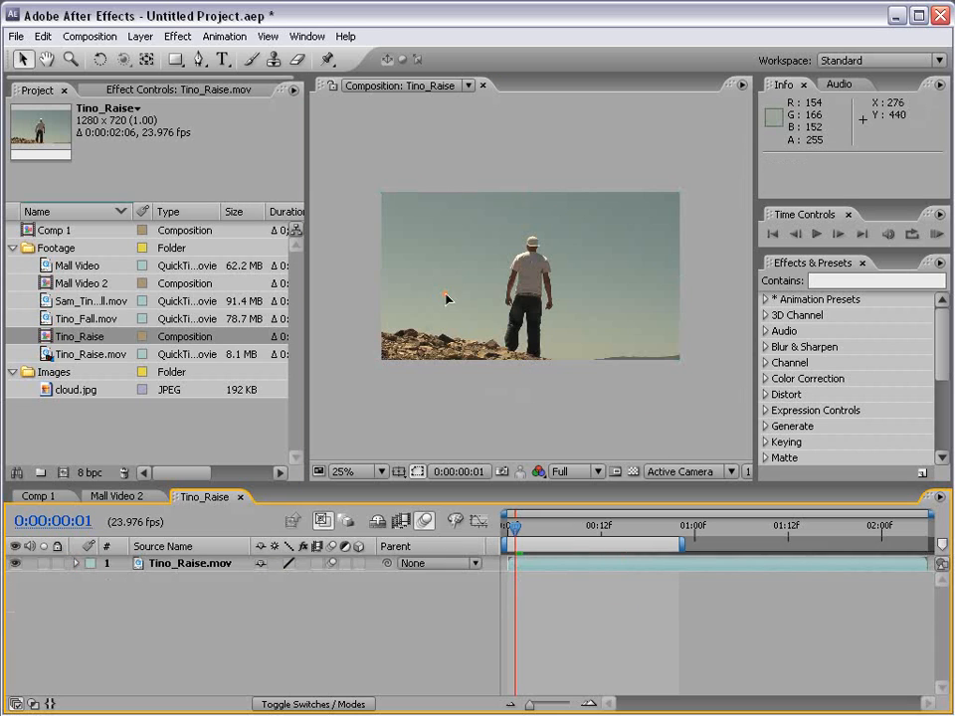
Apply Fast Blur to the Tino_Raise.mov layer with Blurriness 83 and Repeat Edge Pixels enabled
left_click(438, 348)
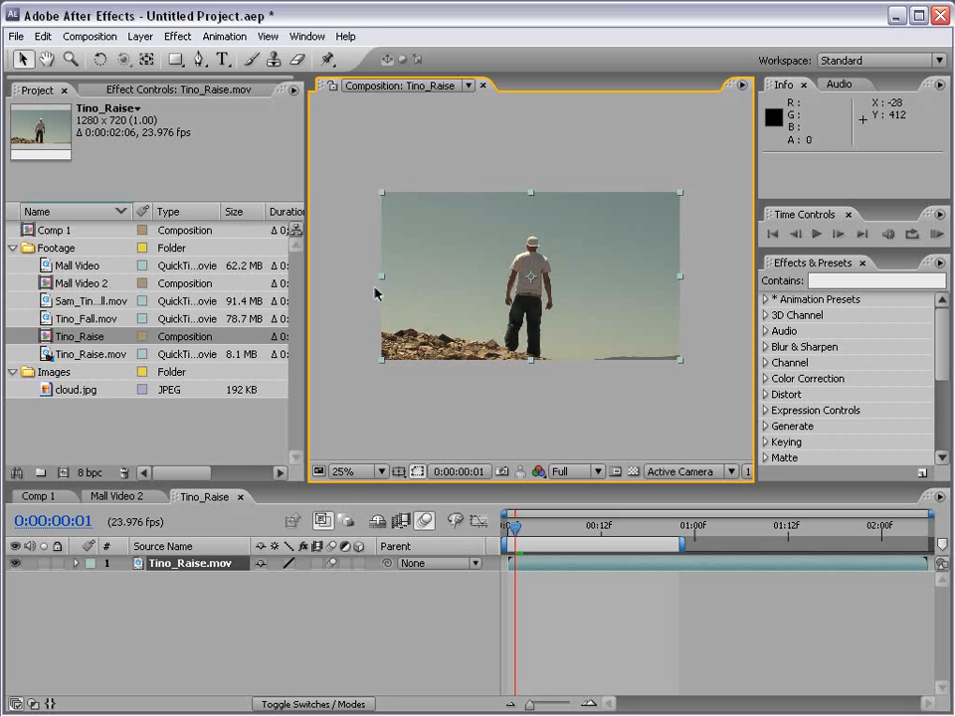
left_click(178, 37)
mouse_move(224, 145)
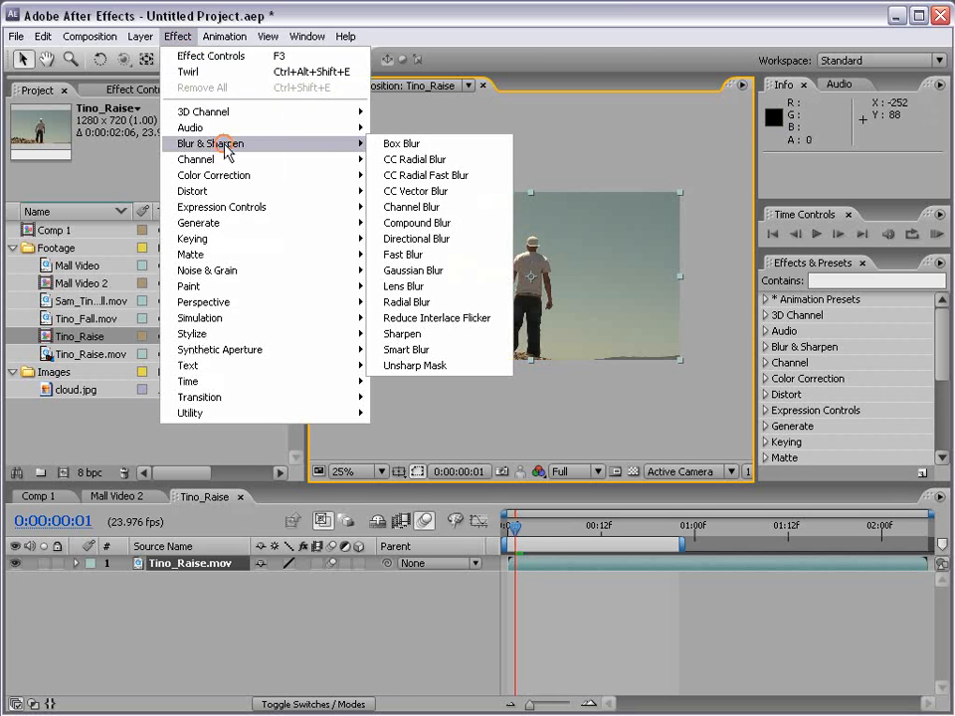
left_click(403, 256)
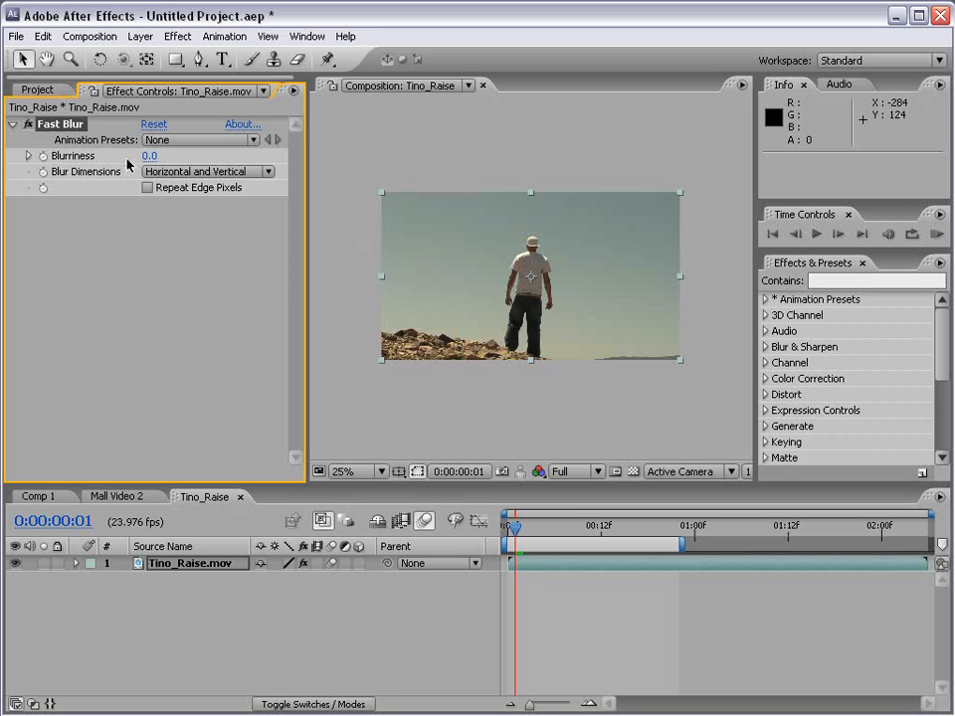
left_click_drag(150, 156, 171, 157)
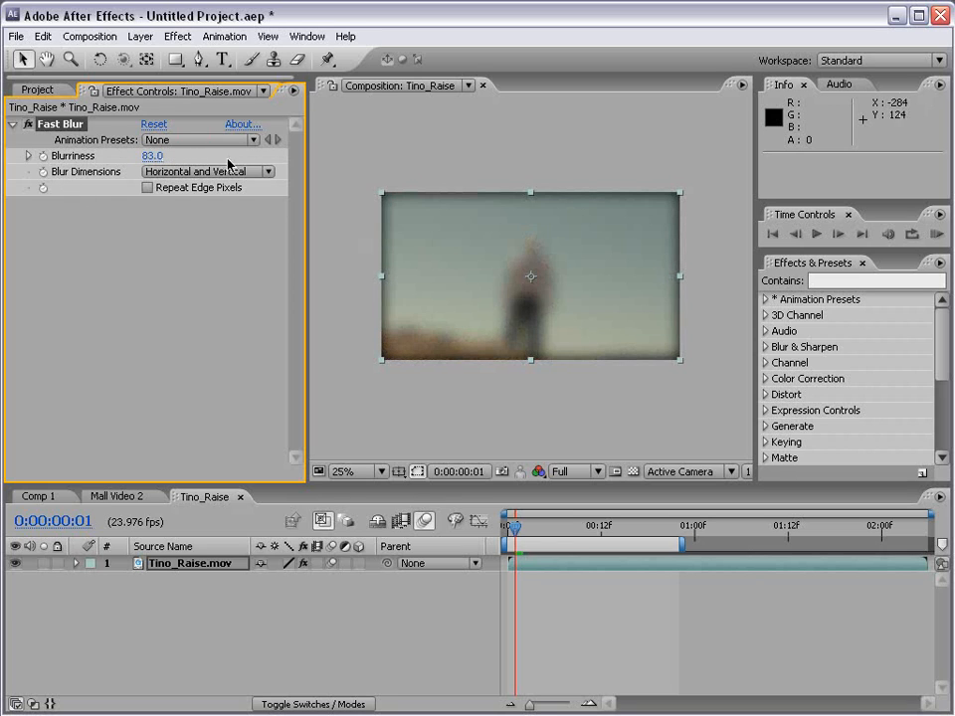
left_click(148, 188)
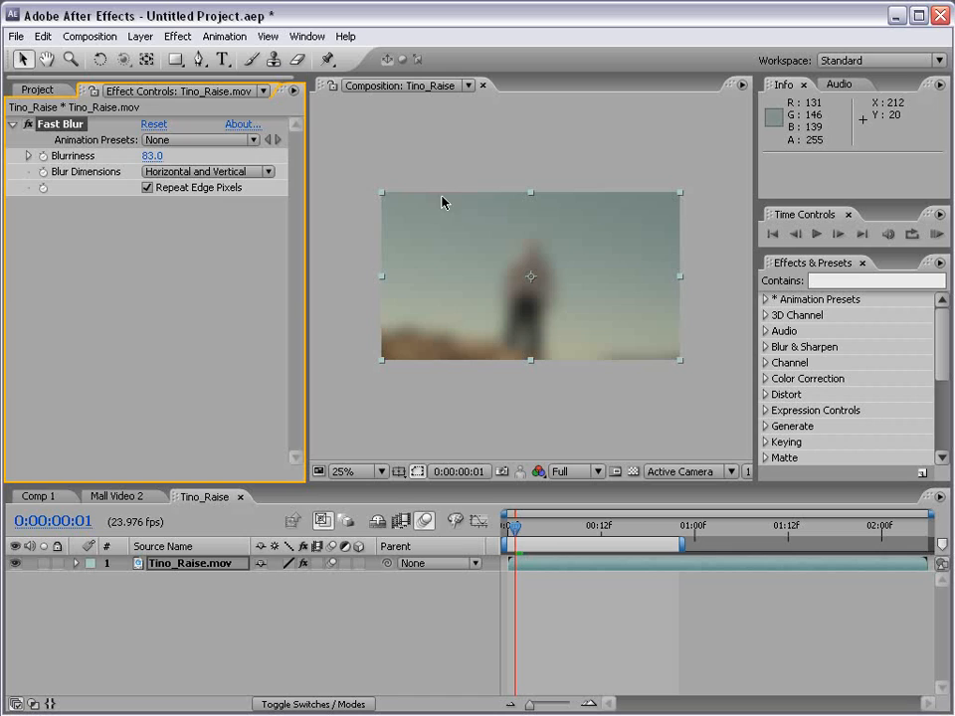
left_click(43, 158)
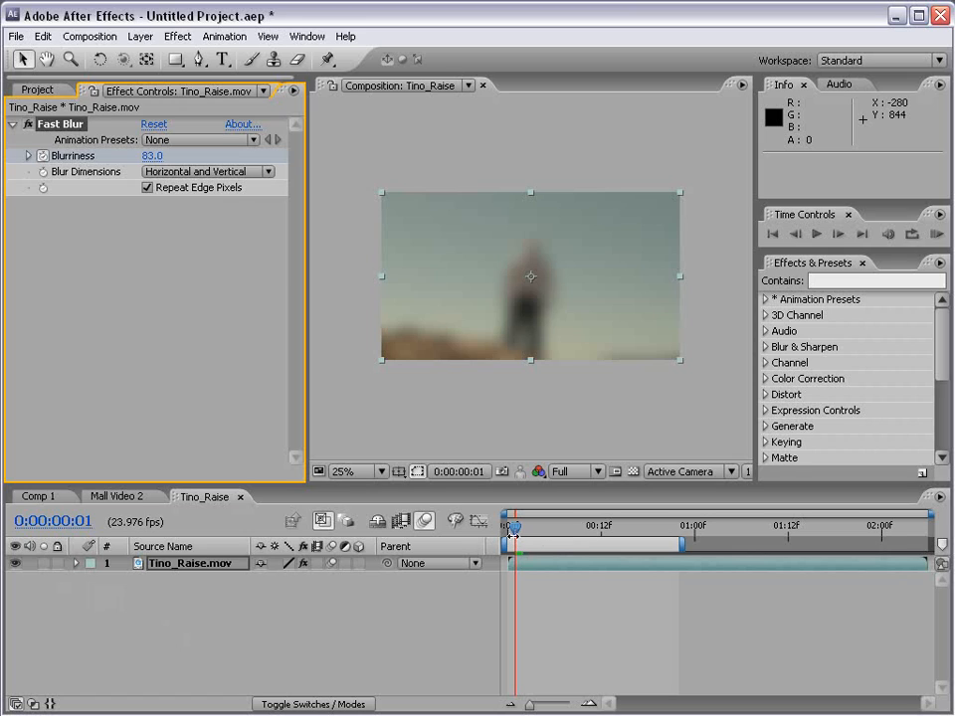
left_click(42, 156)
left_click(239, 270)
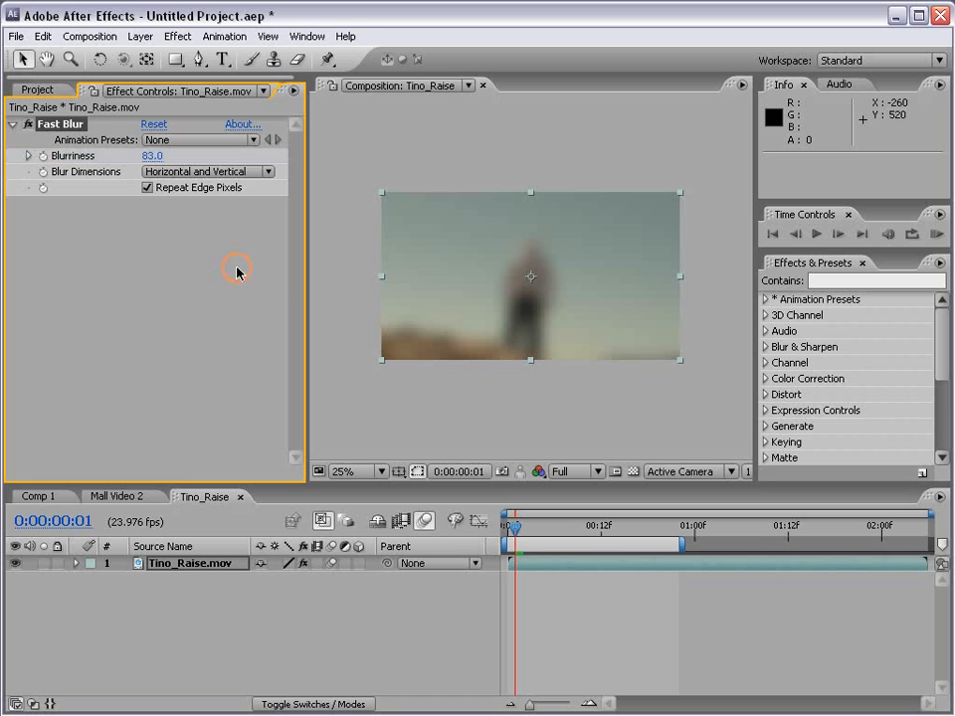
Animate the Fast Blur Blurriness from 83 at 0:00:00:00 to 0 at 0:00:00:12, and return near the start
left_click(507, 528)
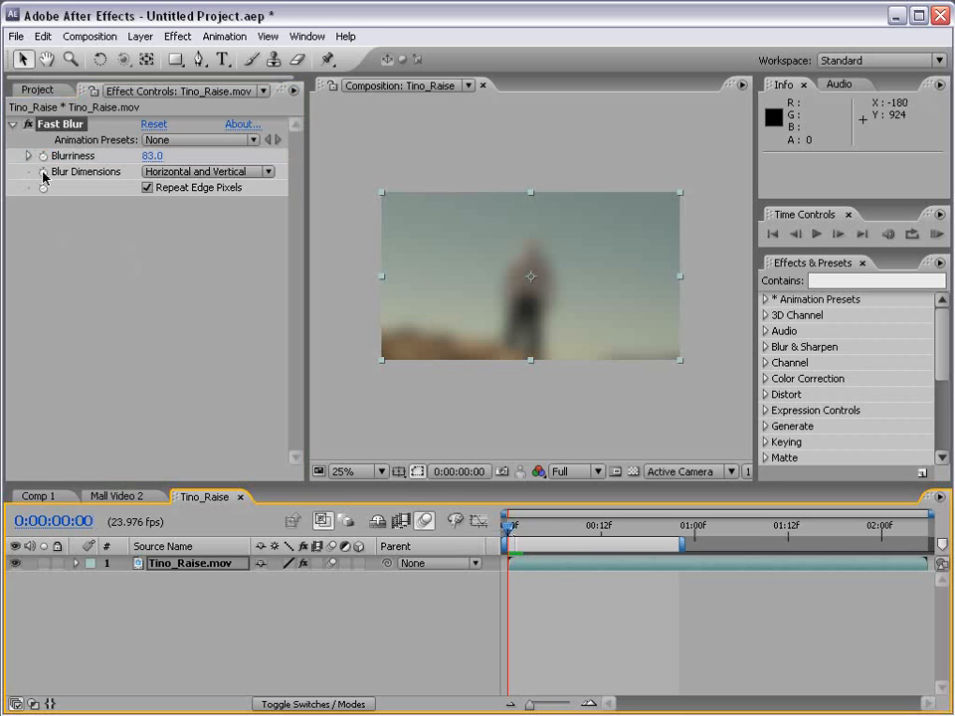
left_click(43, 156)
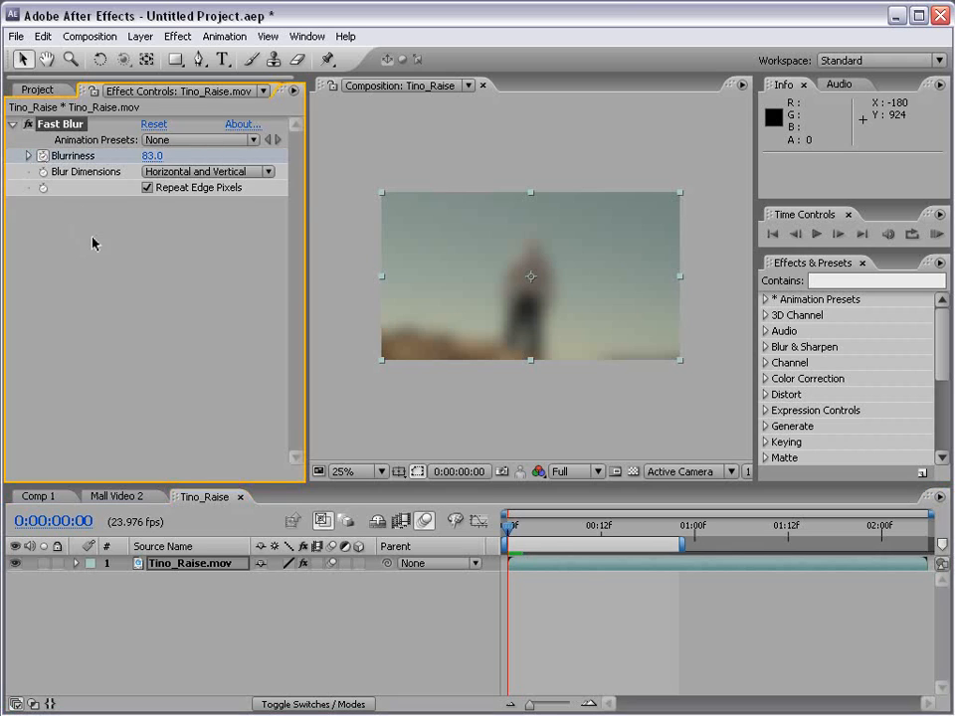
left_click_drag(508, 528, 601, 527)
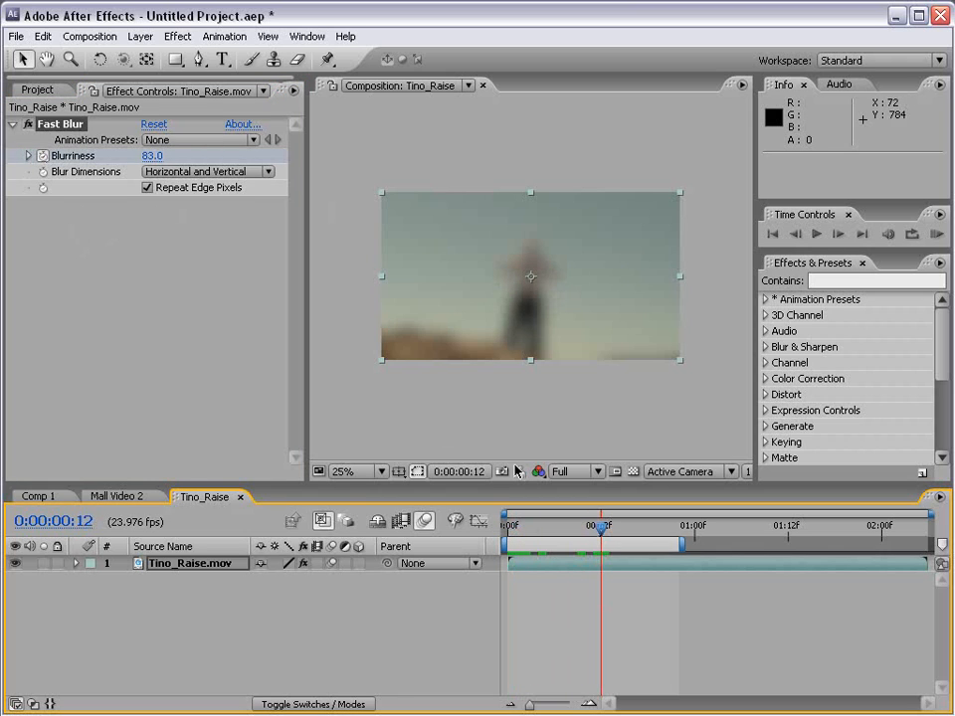
left_click(152, 157)
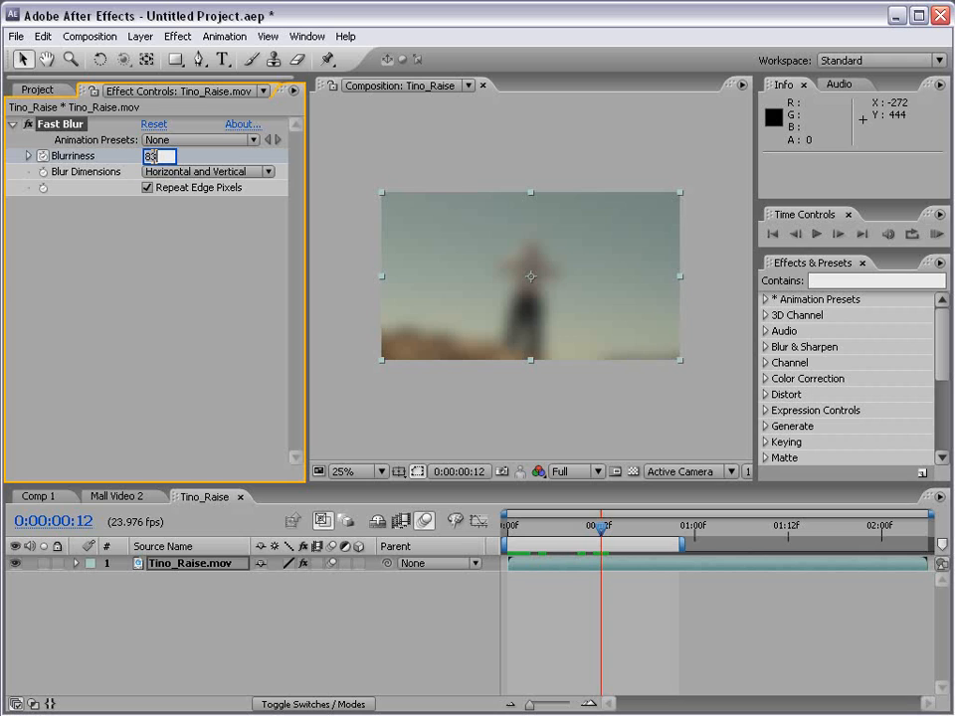
type("0")
key("Return")
left_click(514, 528)
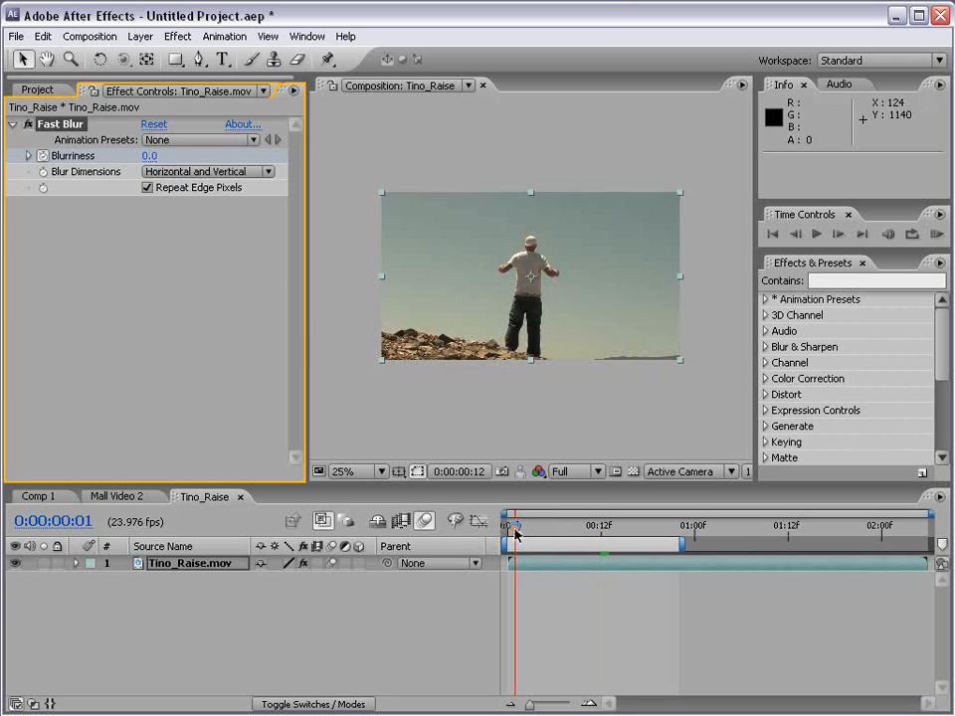
Go to 0:00:00:08 and expand the Tino_Raise.mov layer's Effects and Fast Blur groups to examine the Blurriness keyframes
left_click_drag(514, 530, 570, 567)
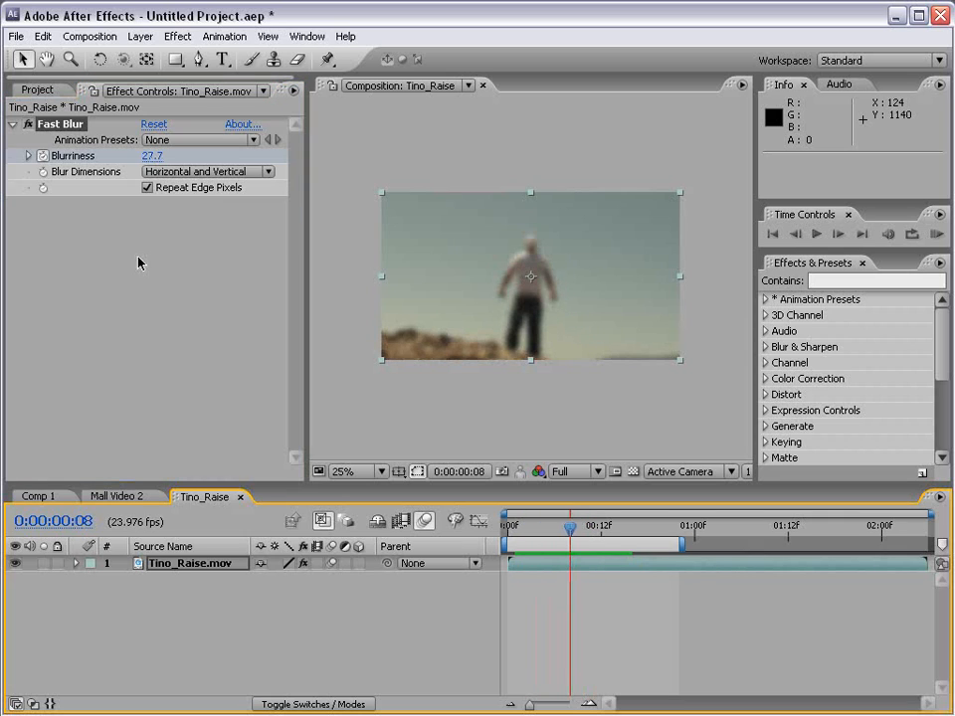
left_click(77, 563)
left_click(92, 580)
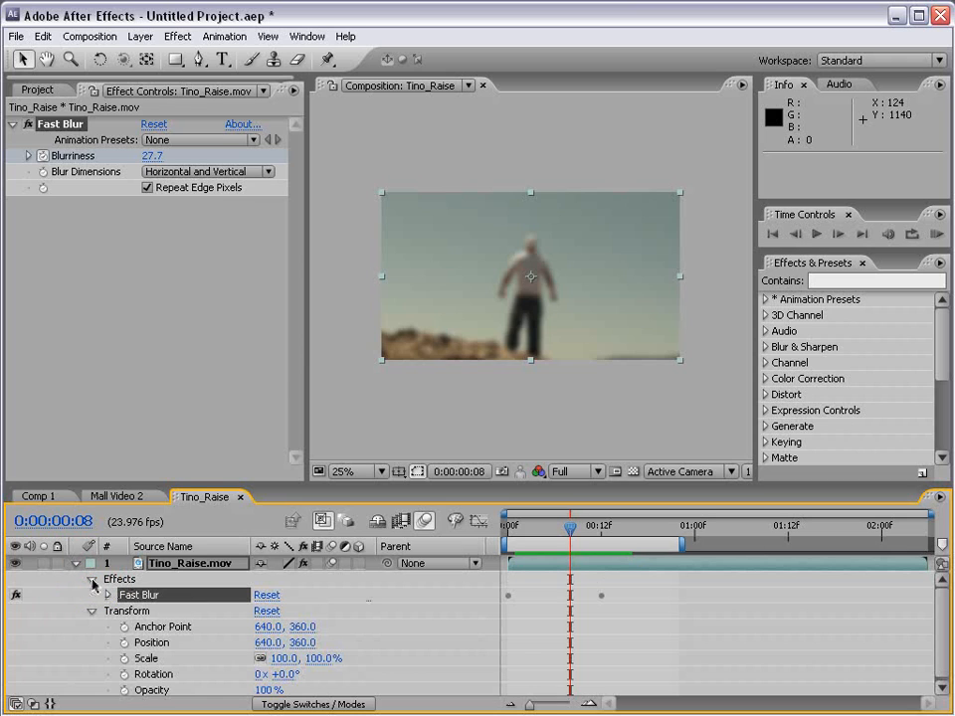
left_click(107, 595)
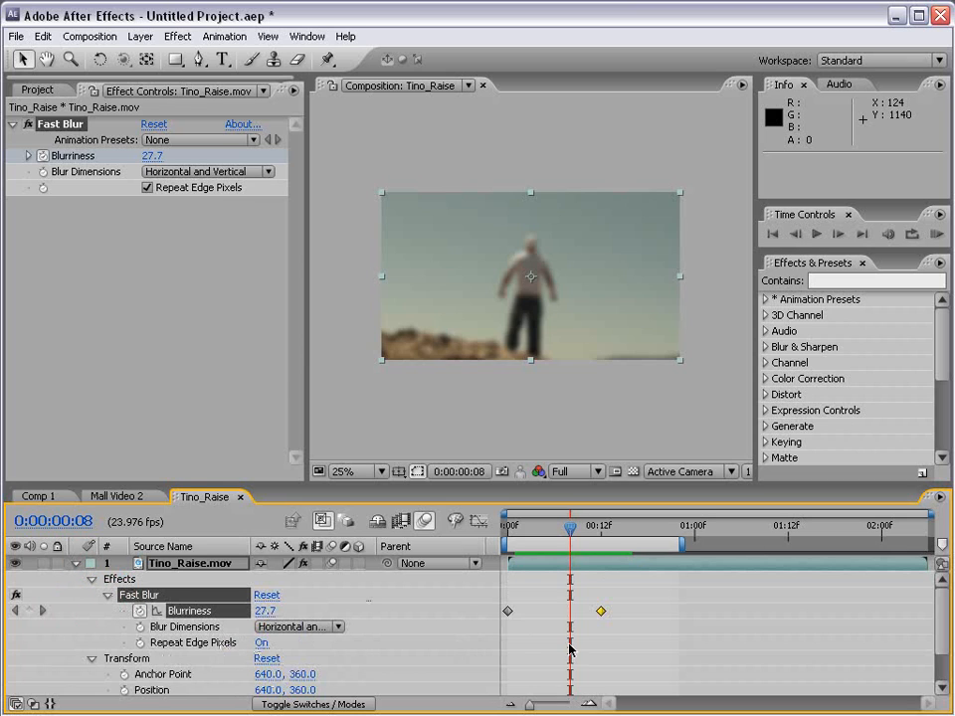
left_click(575, 688)
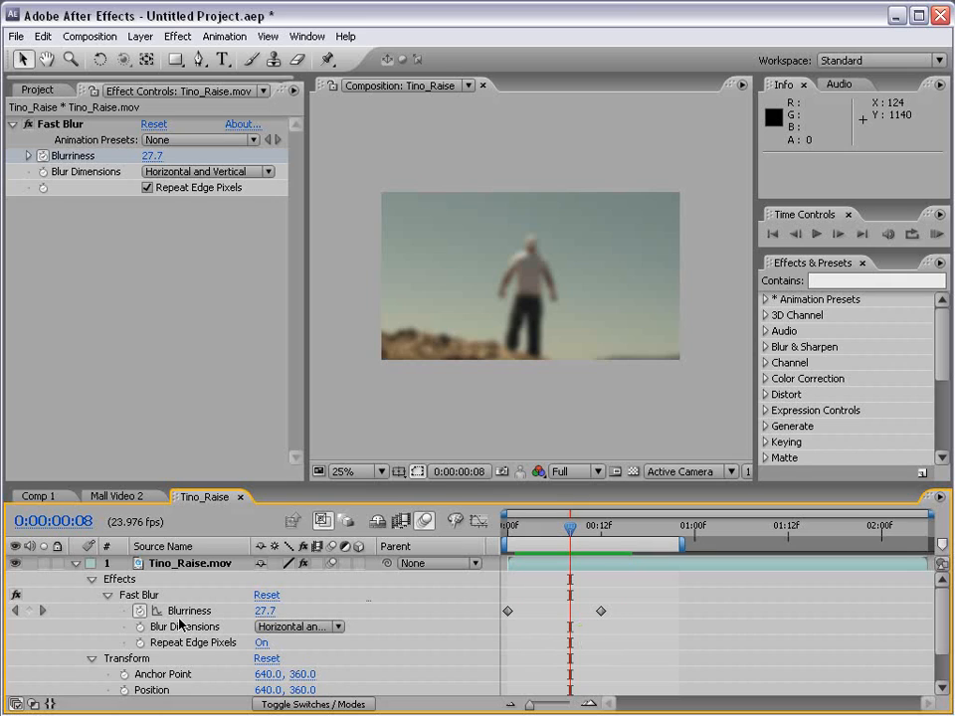
Collapse the Tino_Raise.mov layer and reveal only its keyframed properties
left_click(76, 563)
left_click(181, 565)
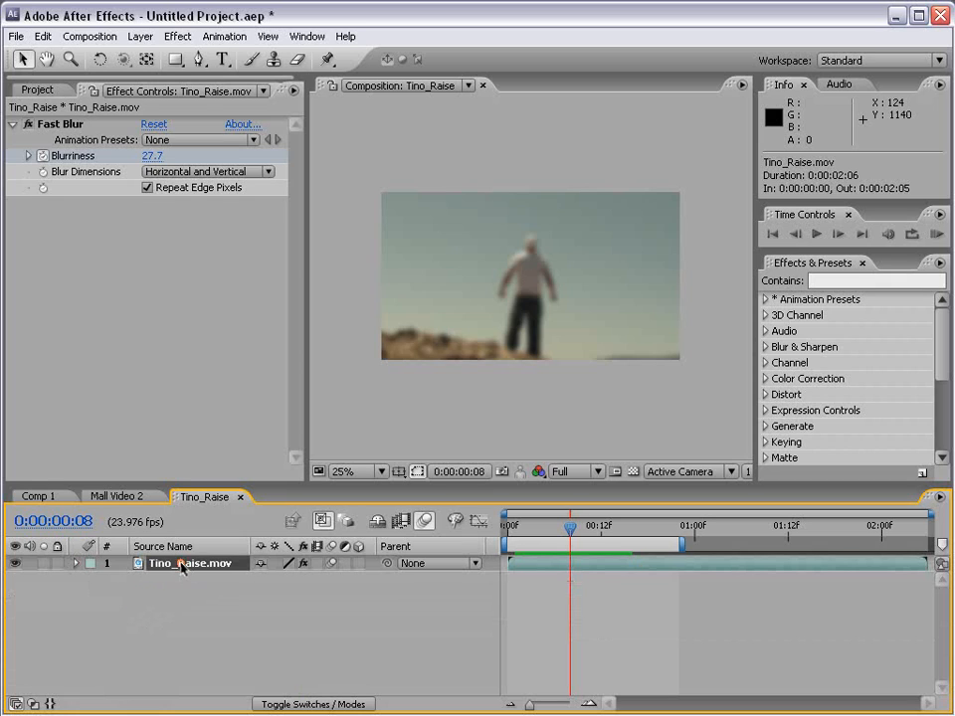
key("u")
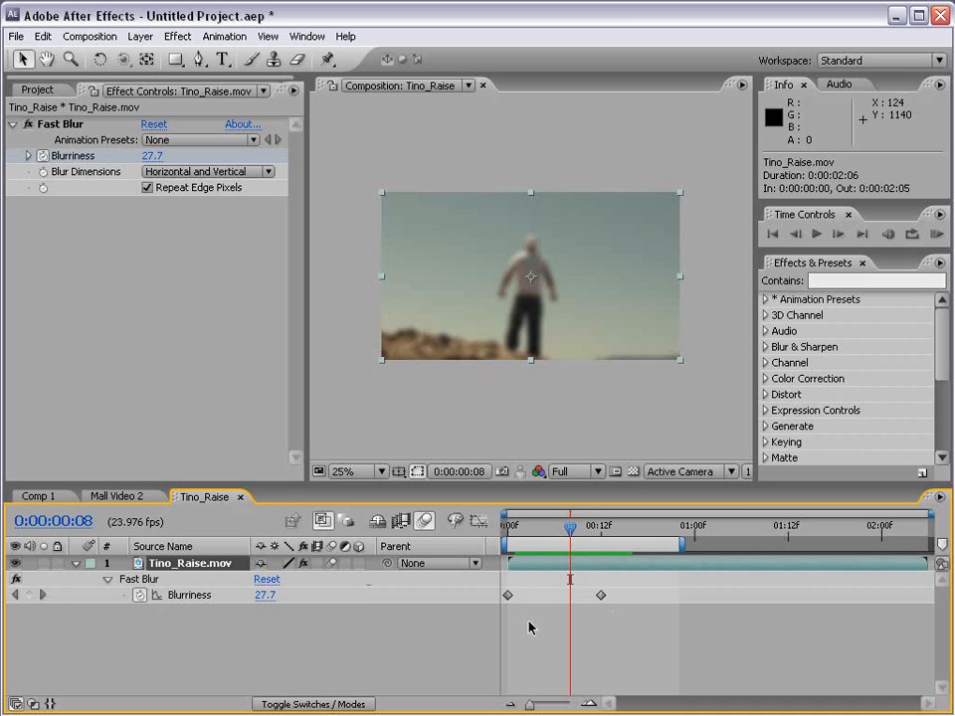
Show the layer's Opacity as well and animate it from 66% at 0:00:00:00 to 100% at 0:00:00:08
key("shift+t")
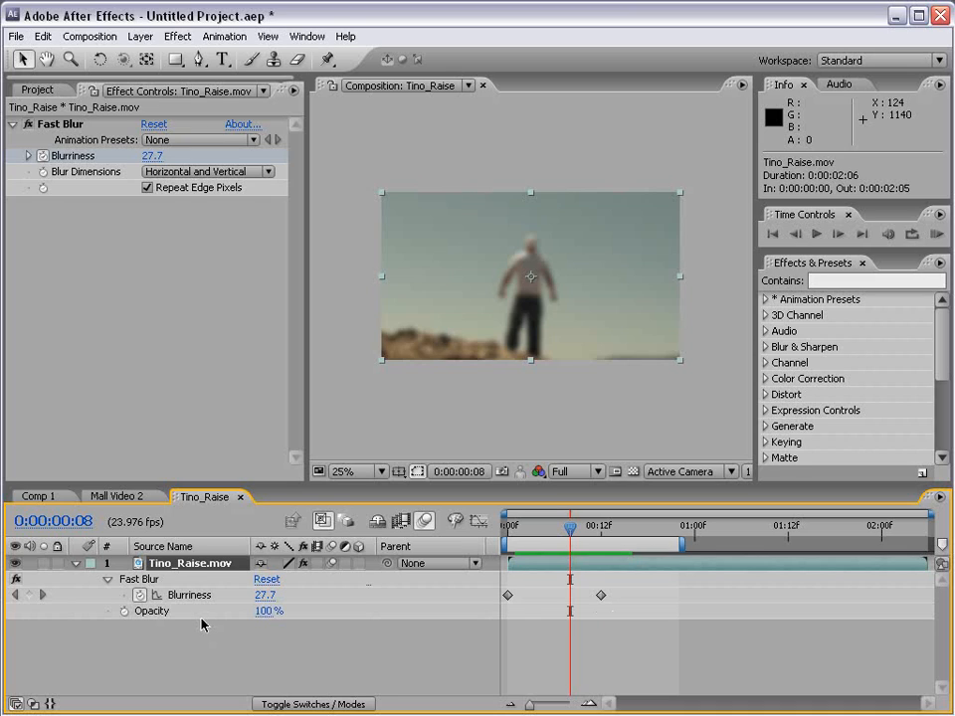
left_click(124, 611)
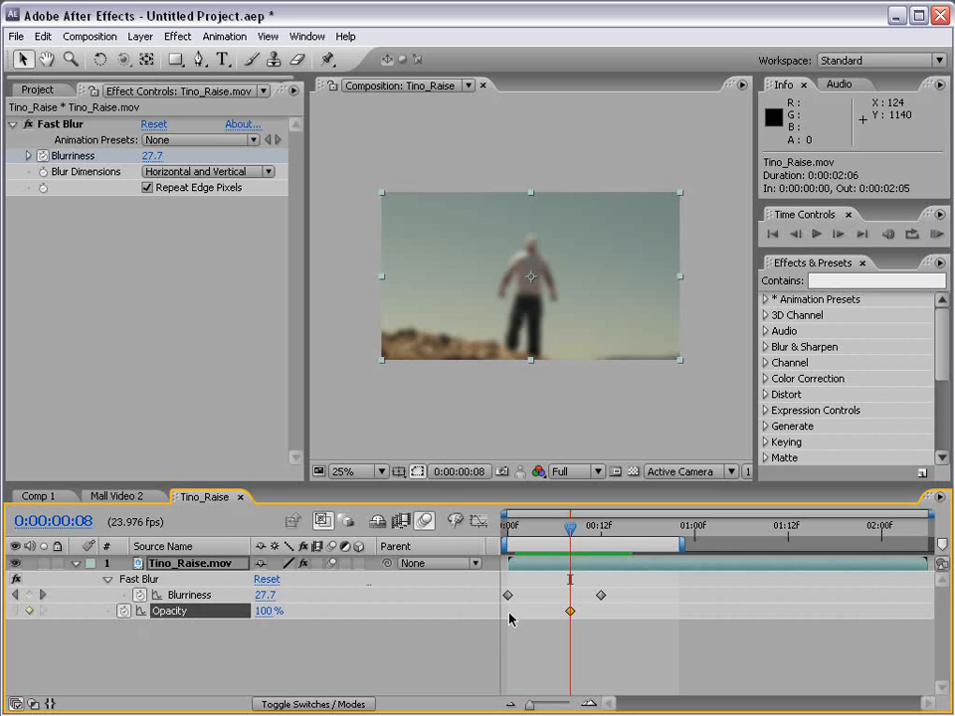
left_click(509, 526)
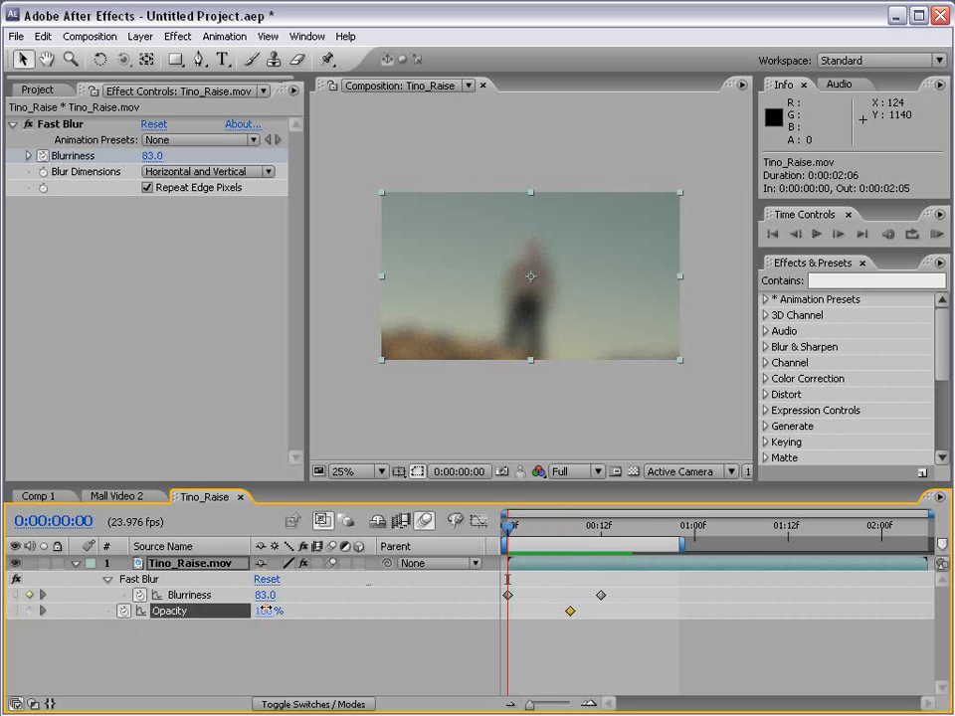
left_click_drag(265, 610, 244, 611)
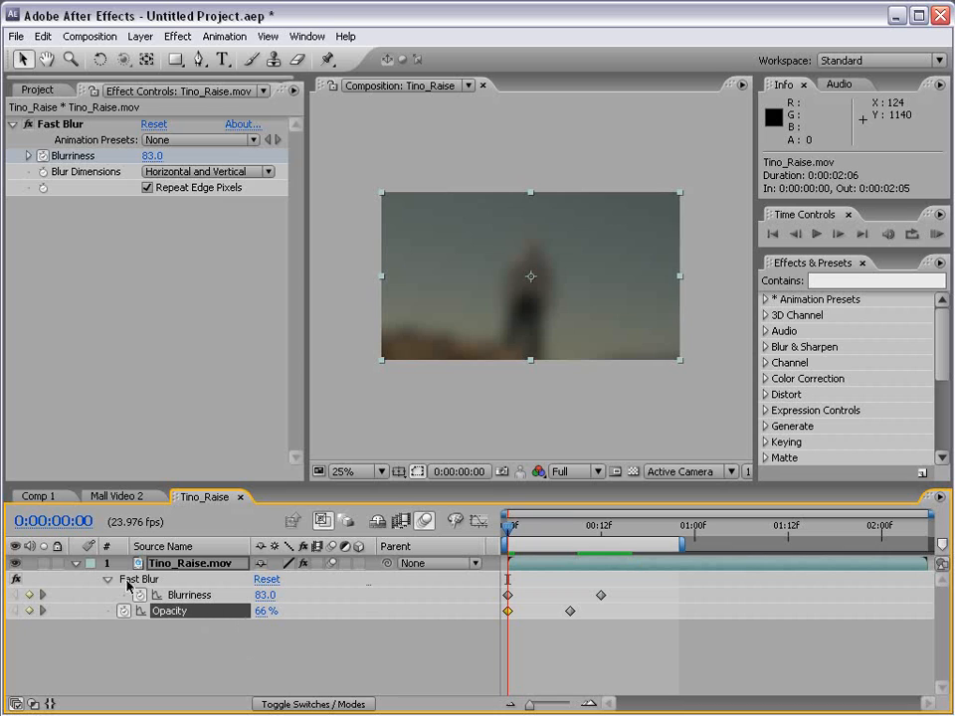
Reveal the layer's keyframed properties again, add Position to the view and set its X value to 758 without keyframing it
left_click(76, 563)
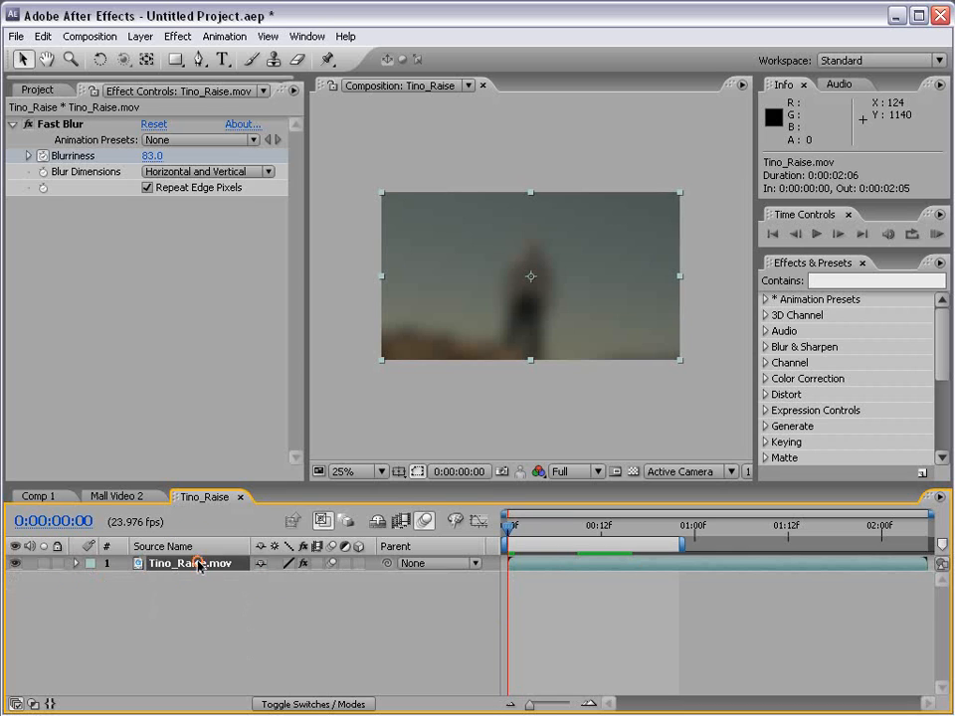
key("u")
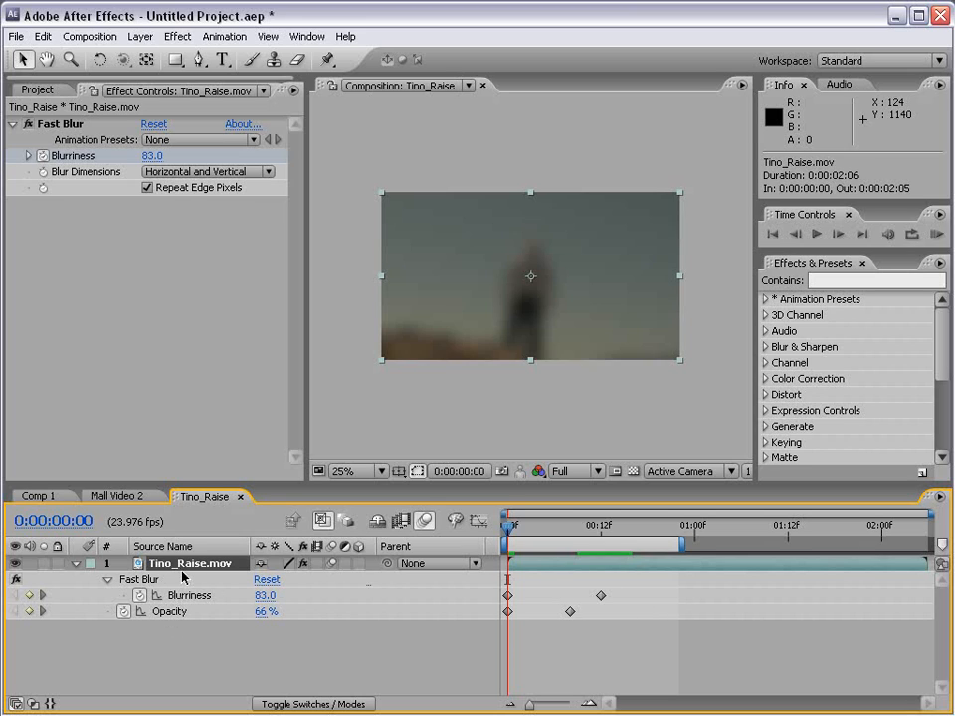
key("shift+p")
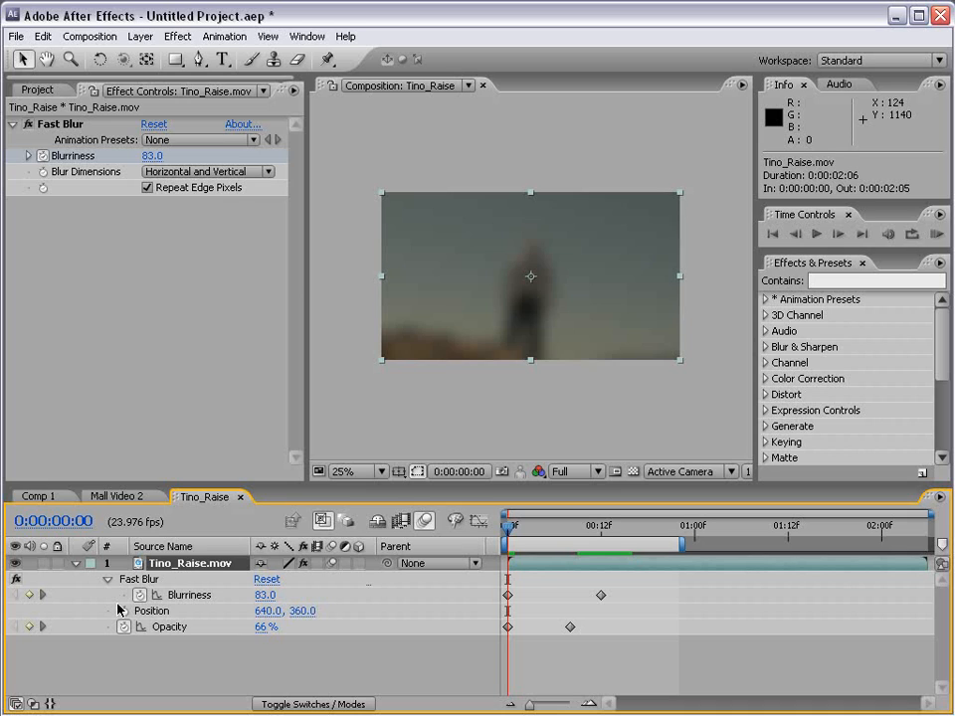
left_click_drag(267, 611, 376, 610)
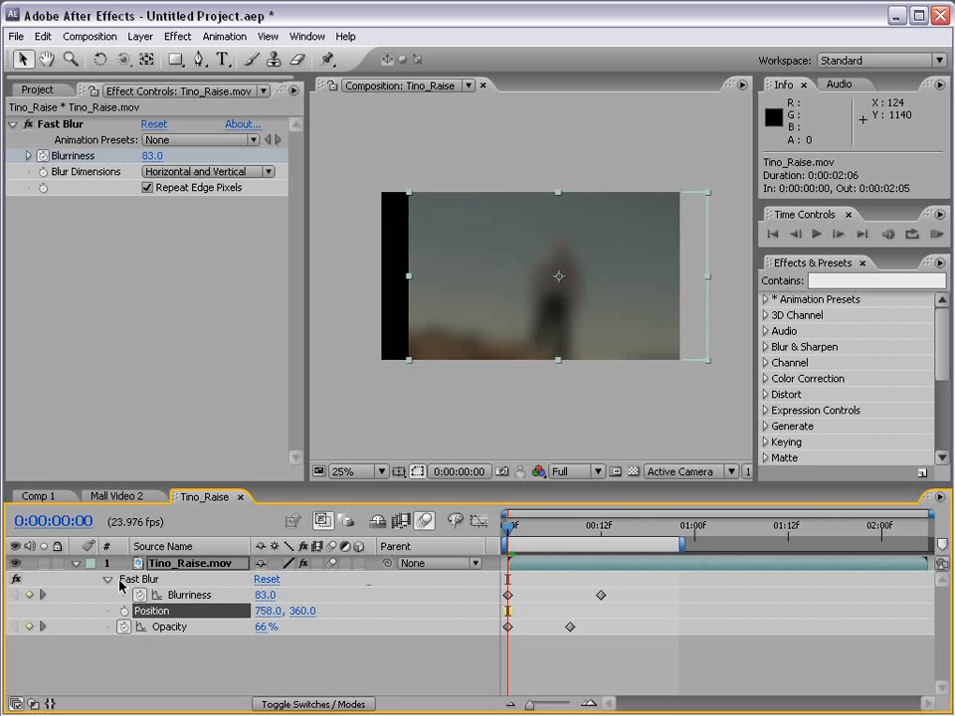
Compare the layer's view of only keyframed properties with the view of all properties changed from their defaults
left_click(76, 566)
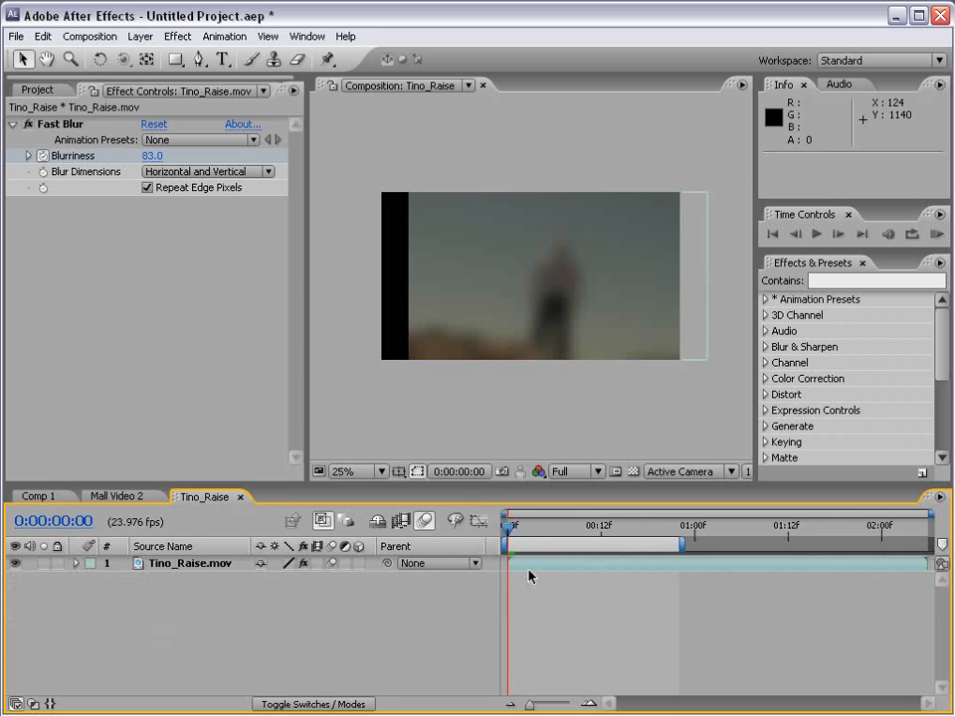
key("u")
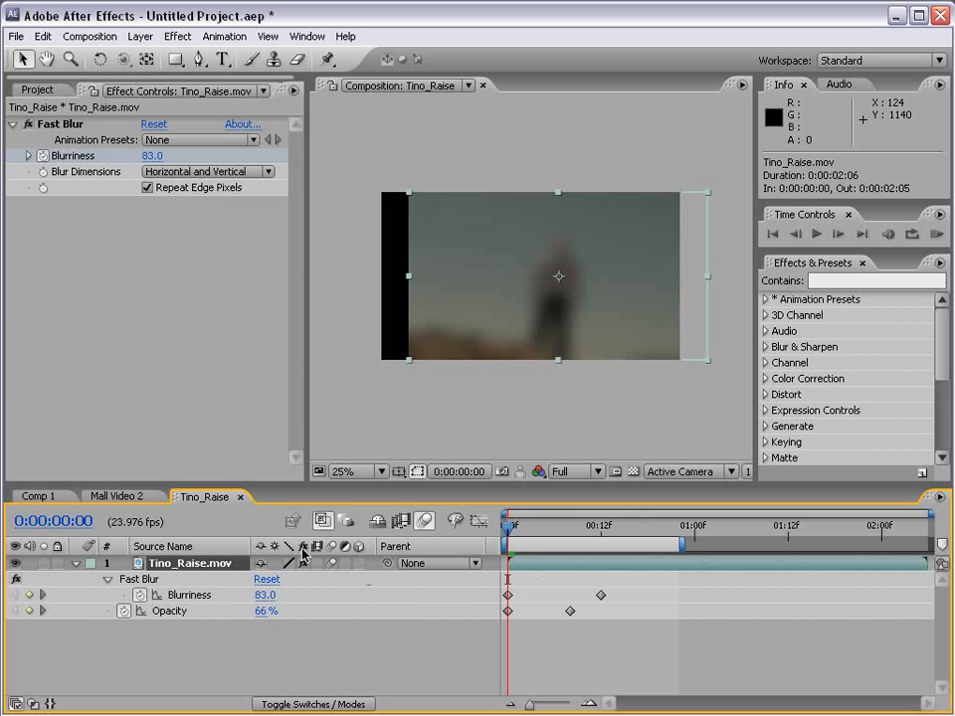
key("u")
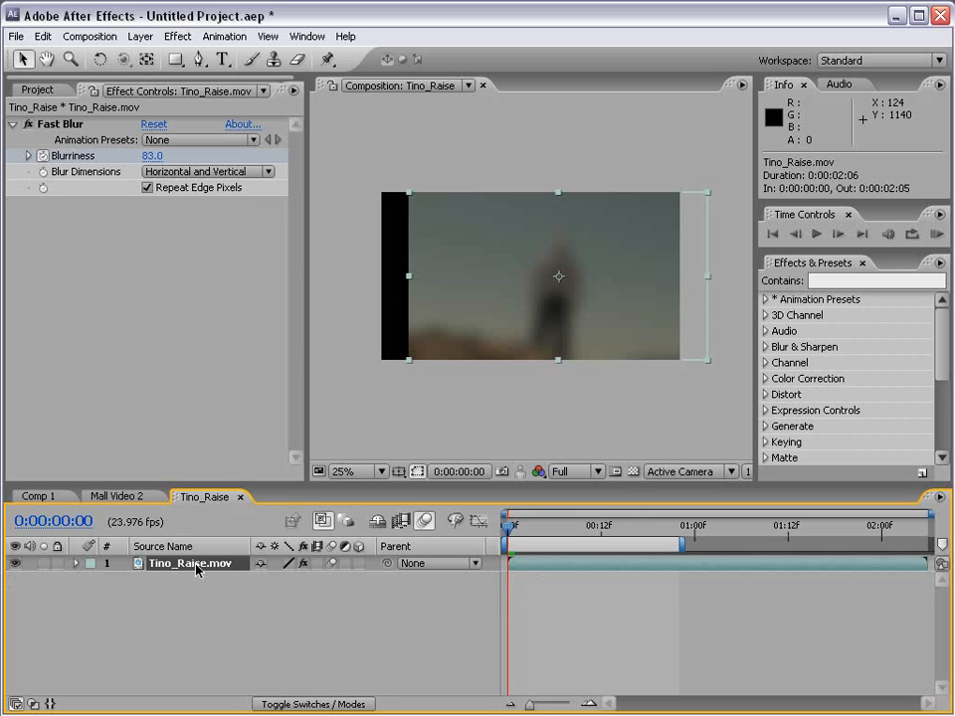
key("u")
key("u")
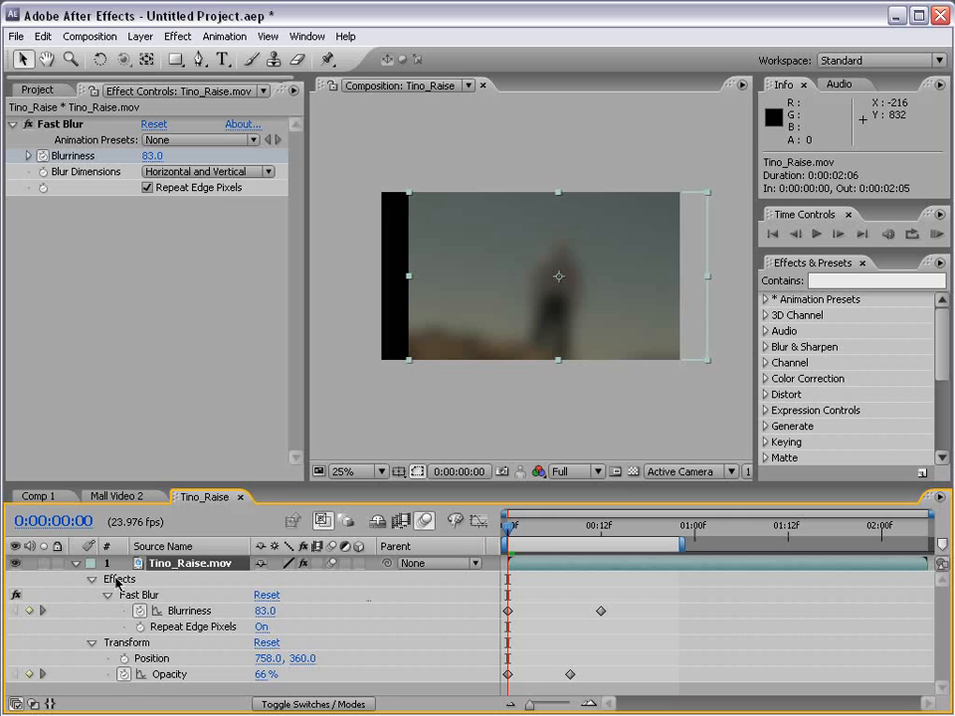
Remove all Blurriness and Opacity keyframes from Tino_Raise.mov and reset its Transform properties
left_click(140, 611)
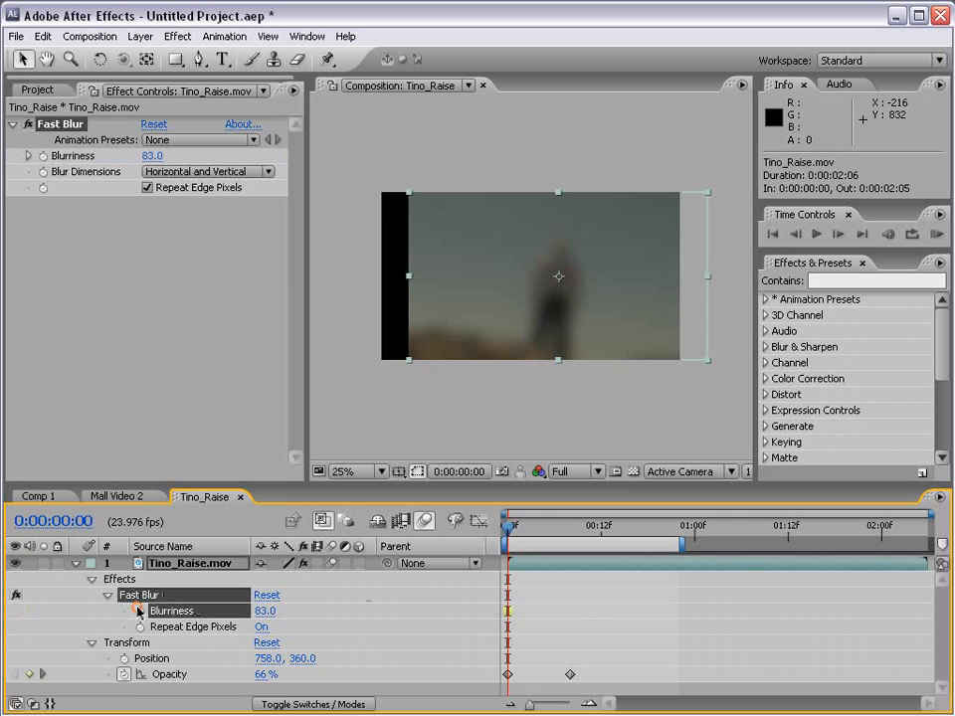
left_click(124, 674)
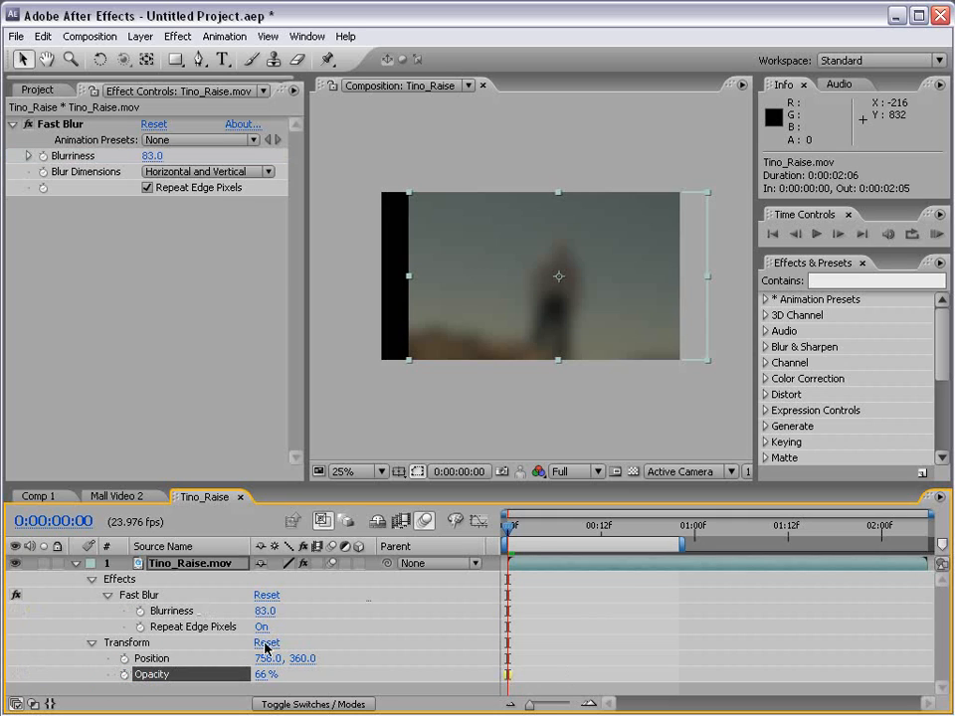
left_click(267, 642)
Delete the Fast Blur effect from Tino_Raise.mov and collapse the layer
left_click(59, 125)
key("Delete")
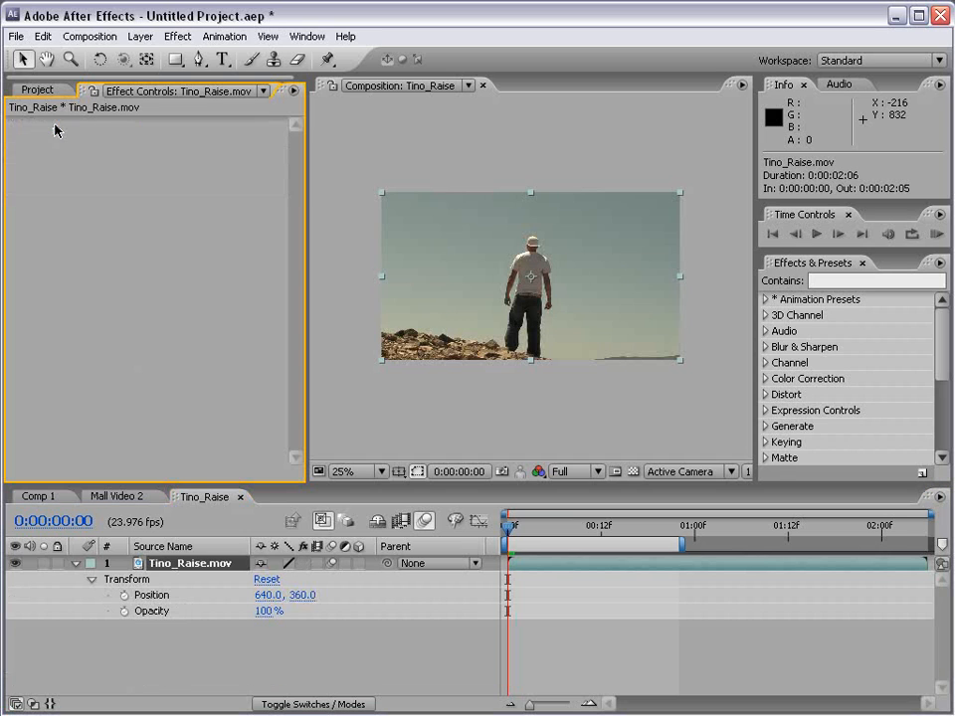
left_click(77, 563)
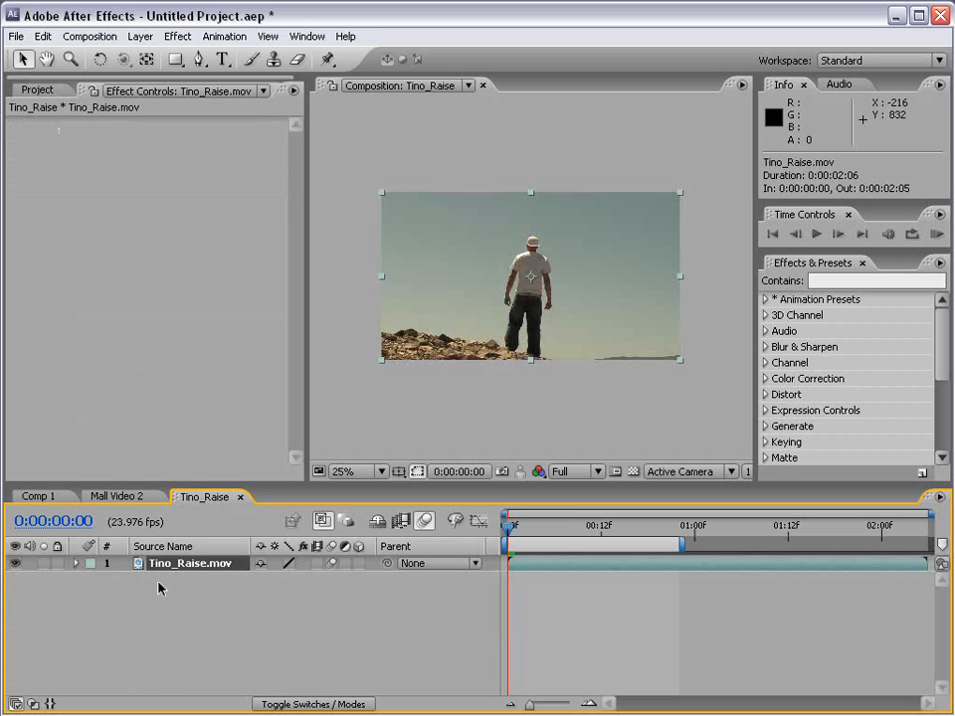
Add cloud.jpg from the project's Images folder to the centre of the Tino_Raise composition, above Tino_Raise.mov
left_click(32, 91)
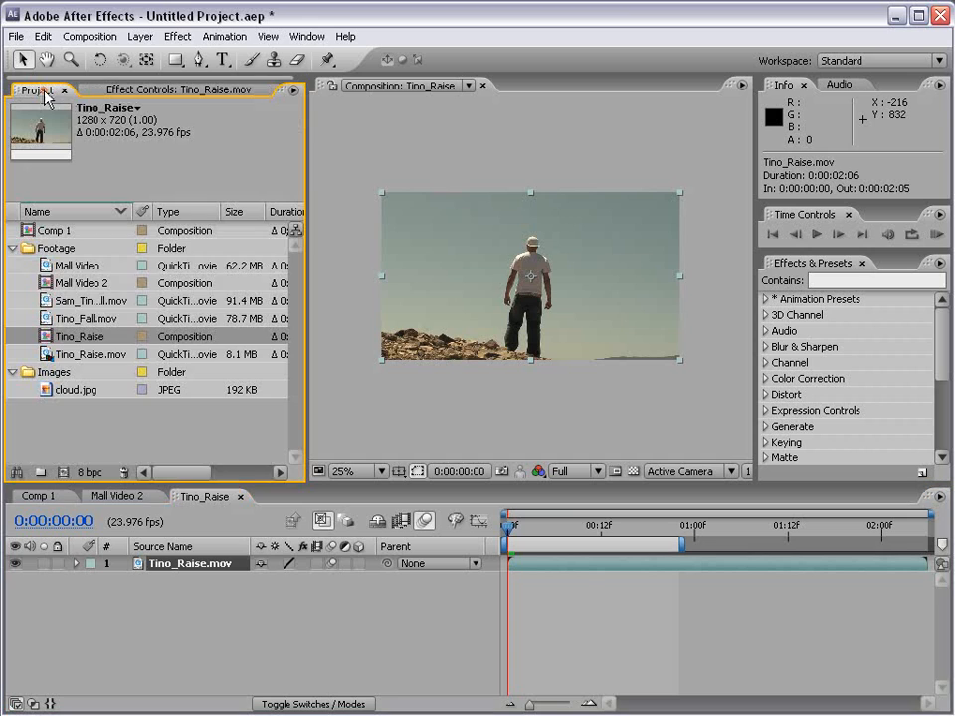
left_click(65, 390)
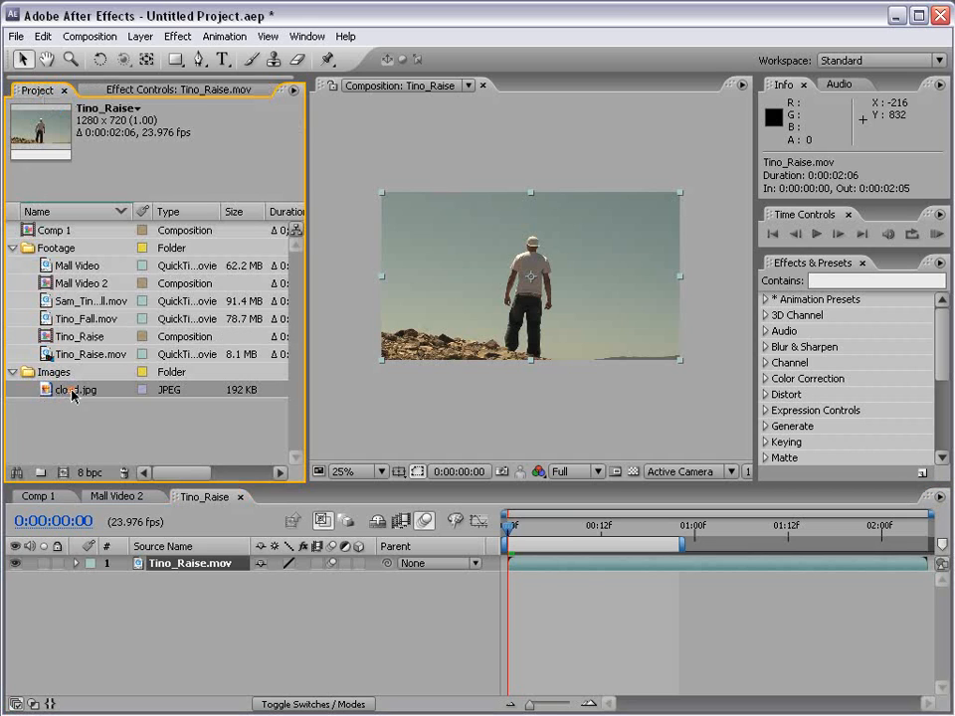
left_click_drag(43, 395, 529, 274)
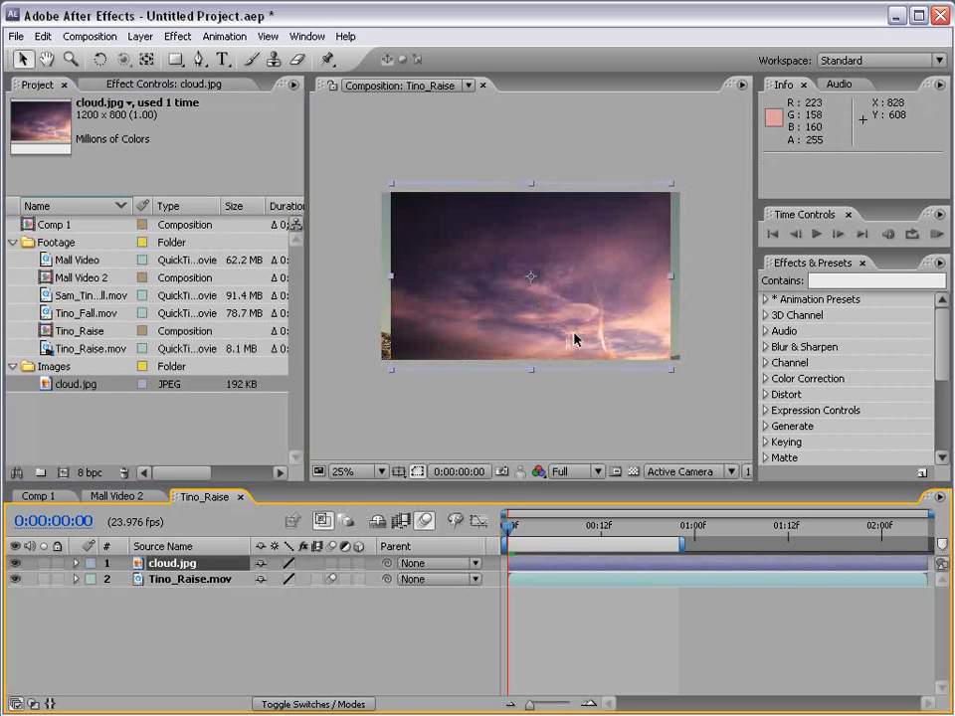
Maximize the composition view and scale cloud.jpg up by a corner, keeping its proportions, until it covers the whole frame
key("period")
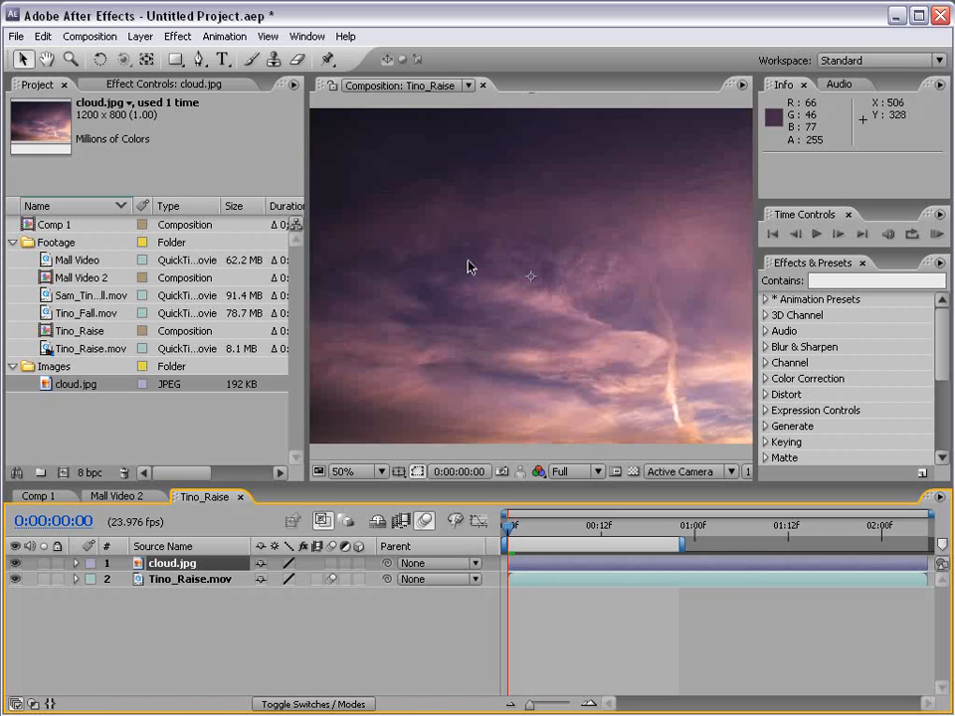
key("grave")
key("grave")
key("grave")
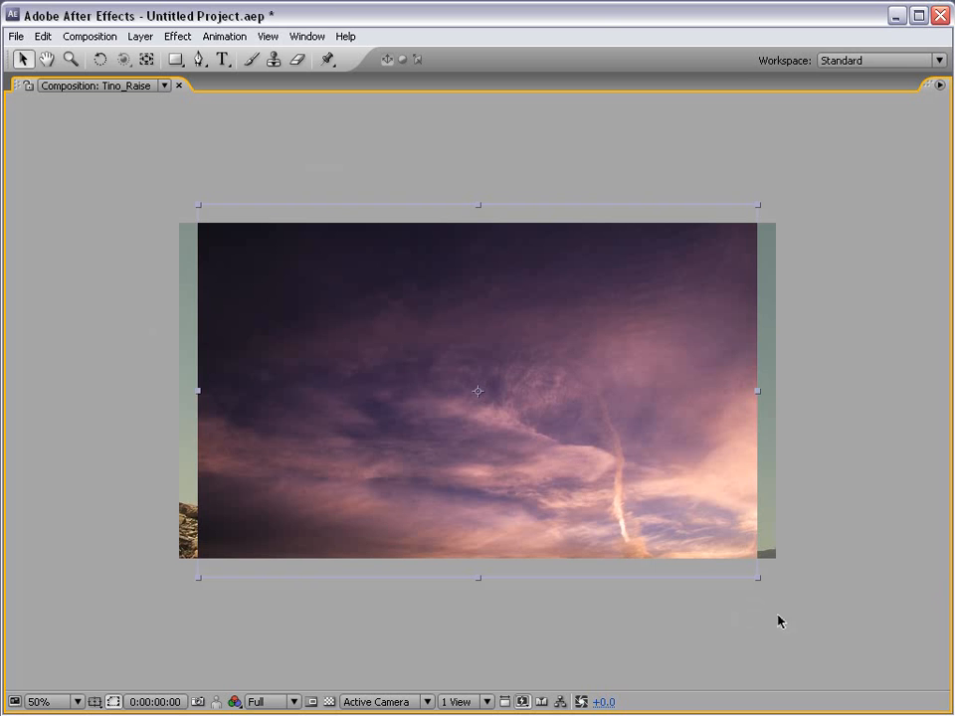
left_click_drag(759, 577, 754, 547)
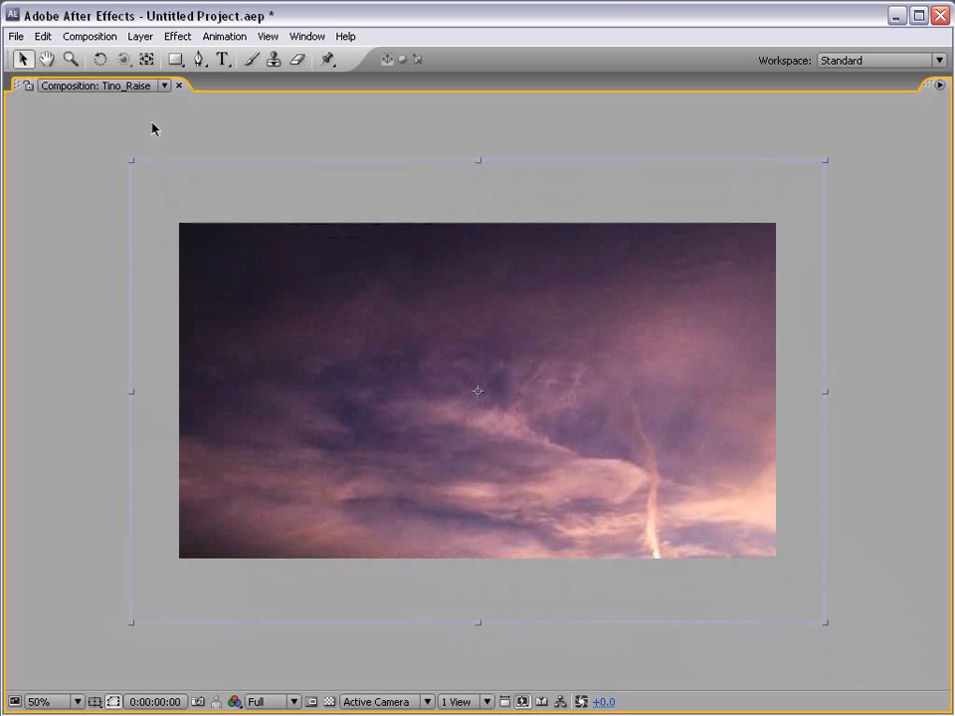
Try rotating cloud.jpg freehand with the Rotation tool, undo the rotation and return to the Selection tool
left_click(102, 59)
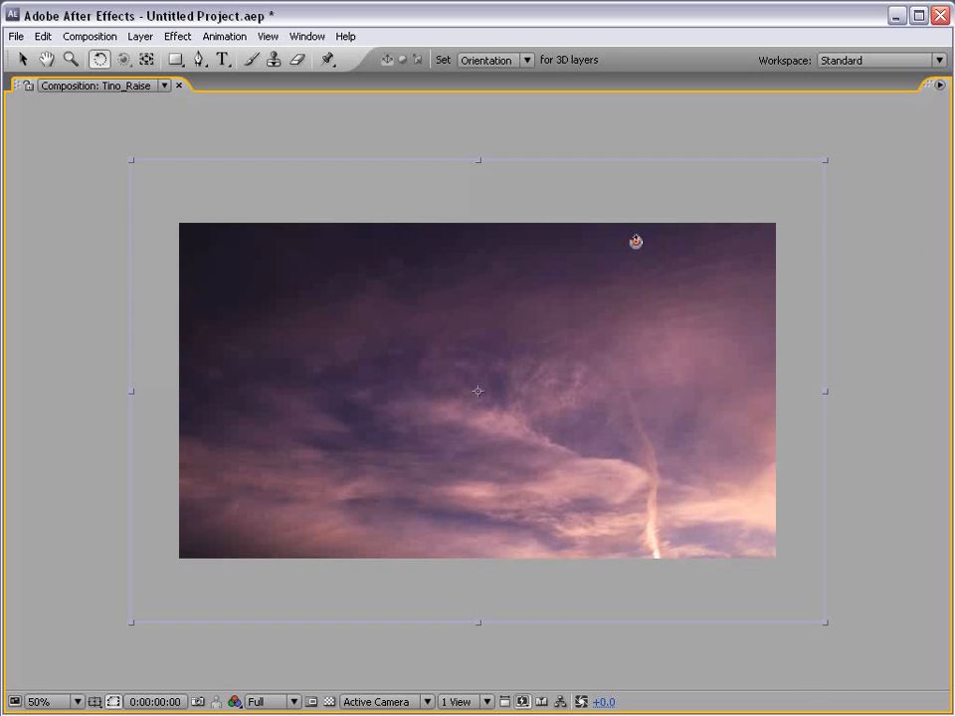
left_click_drag(635, 241, 434, 392)
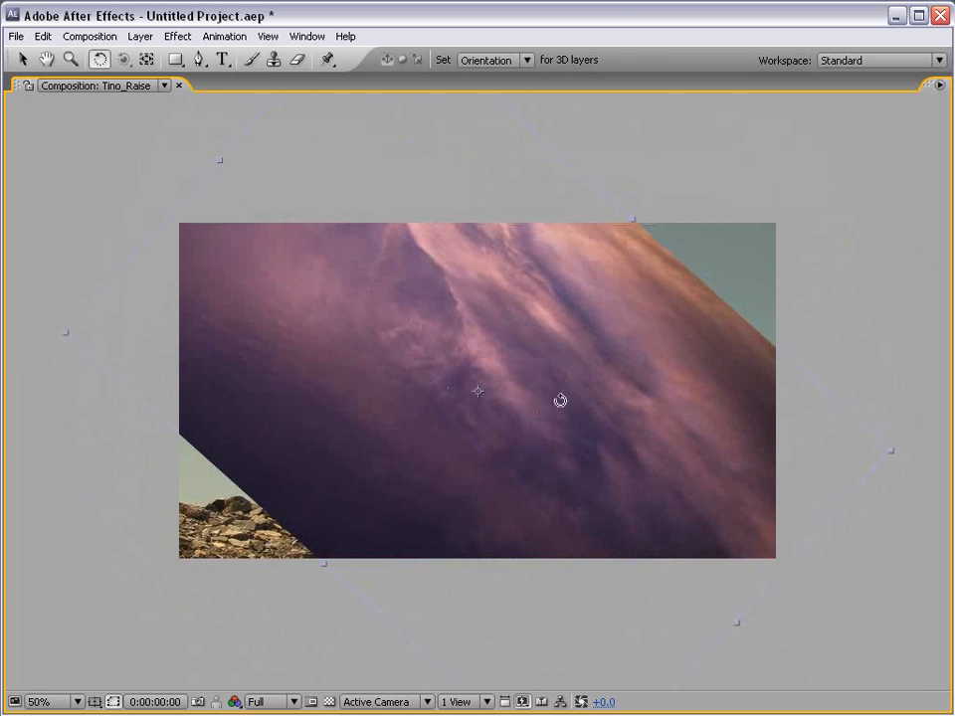
key("ctrl+z")
key("v")
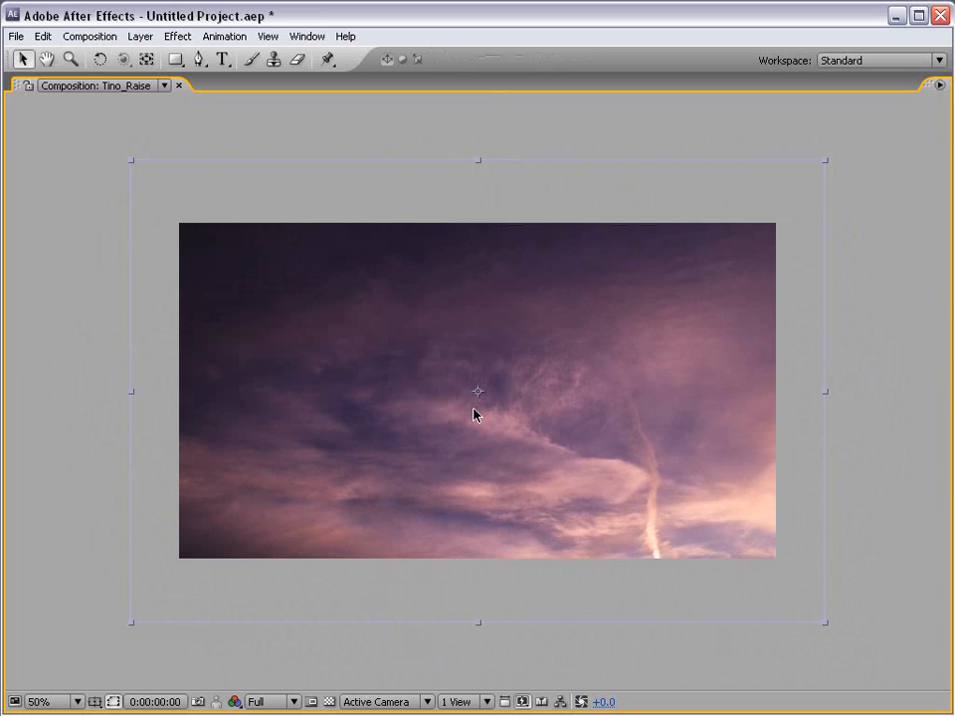
Restore the normal panel layout and move cloud.jpg toward the frame's lower right, to about position 928, 860
key("grave")
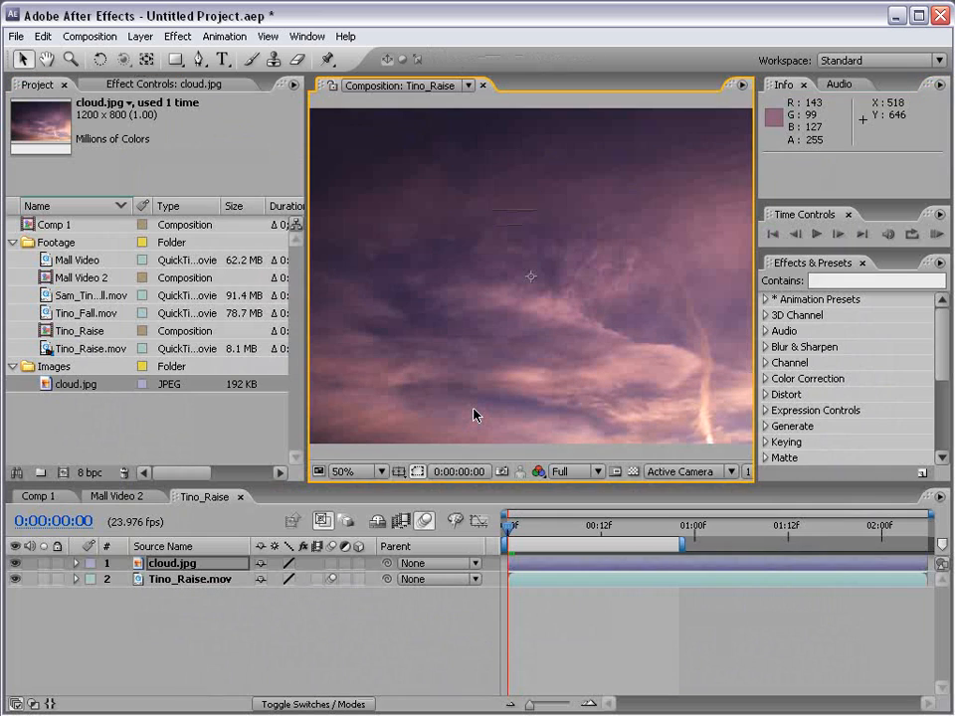
left_click(172, 583)
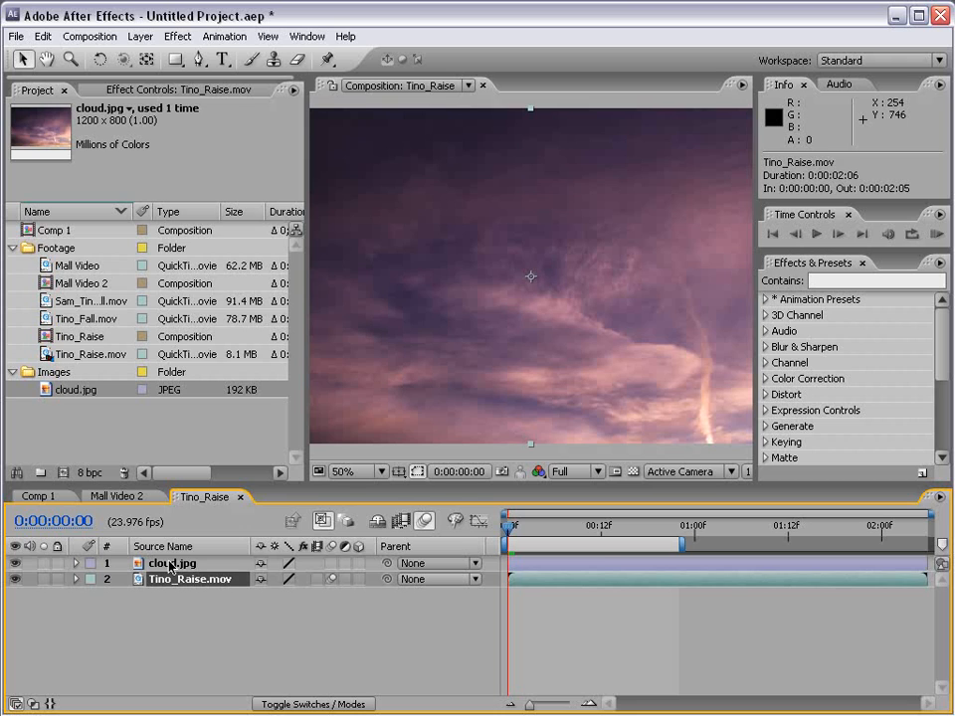
left_click(169, 565)
scroll(601, 312, "down", 2)
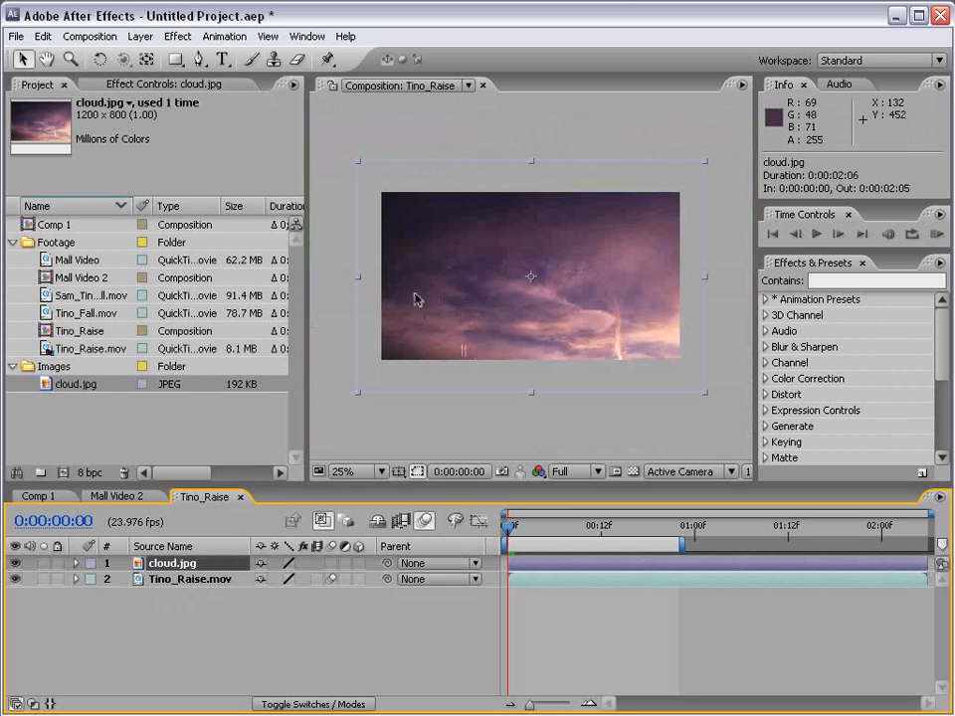
left_click_drag(429, 213, 496, 334)
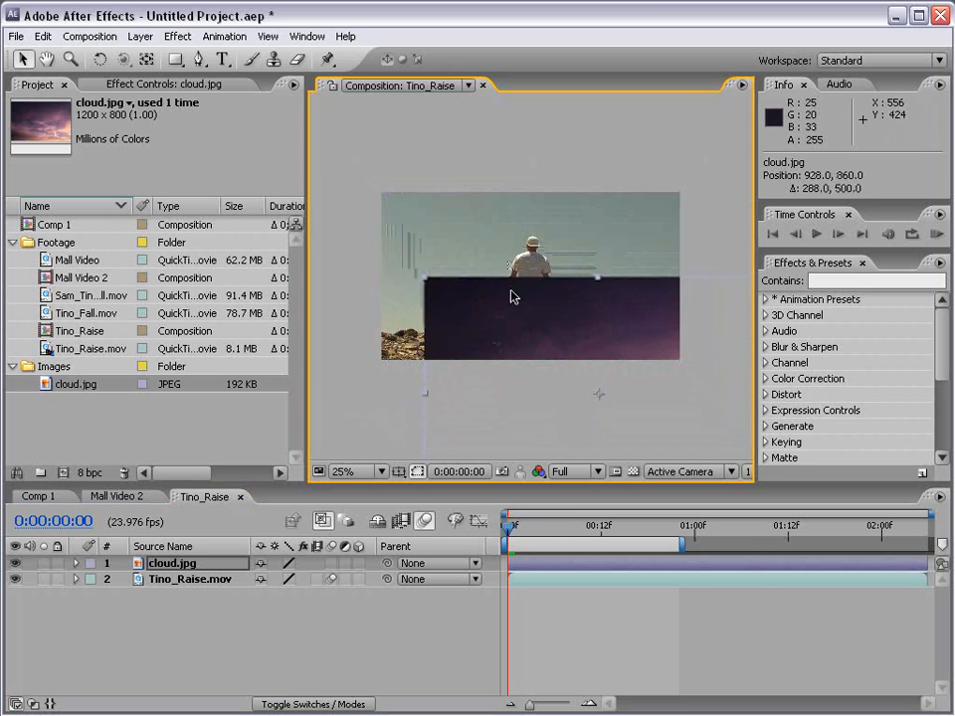
Place cloud.jpg below Tino_Raise.mov in the layer order and offset both, the clip to about 296, 220 and cloud.jpg to about 1120, 756
left_click_drag(517, 359, 552, 339)
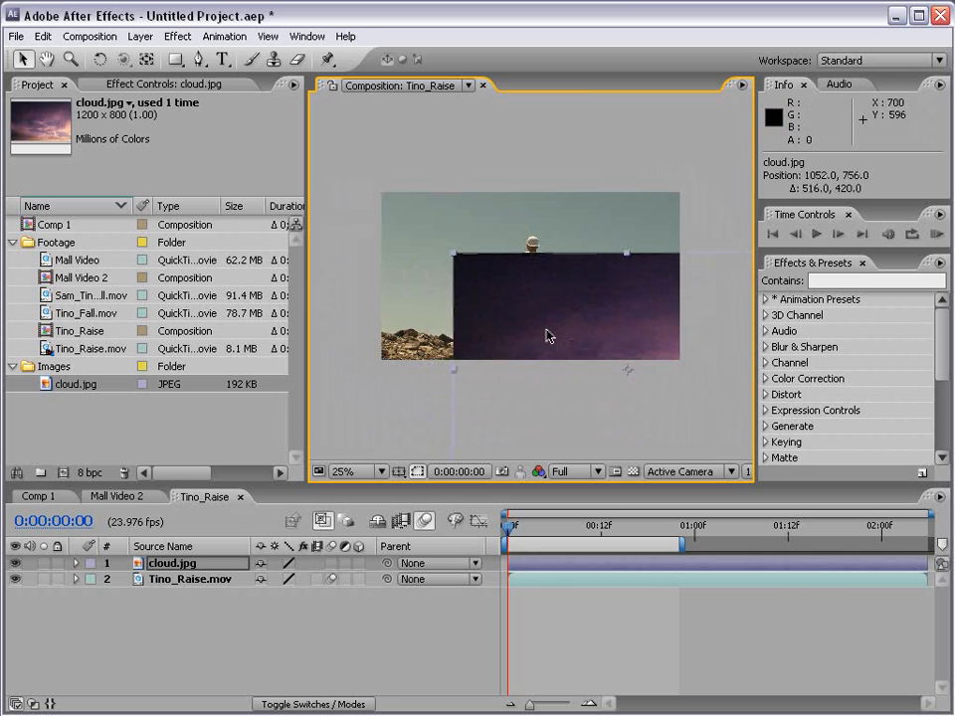
mouse_move(161, 569)
left_mouse_down()
mouse_move(164, 589)
mouse_move(164, 581)
left_mouse_up()
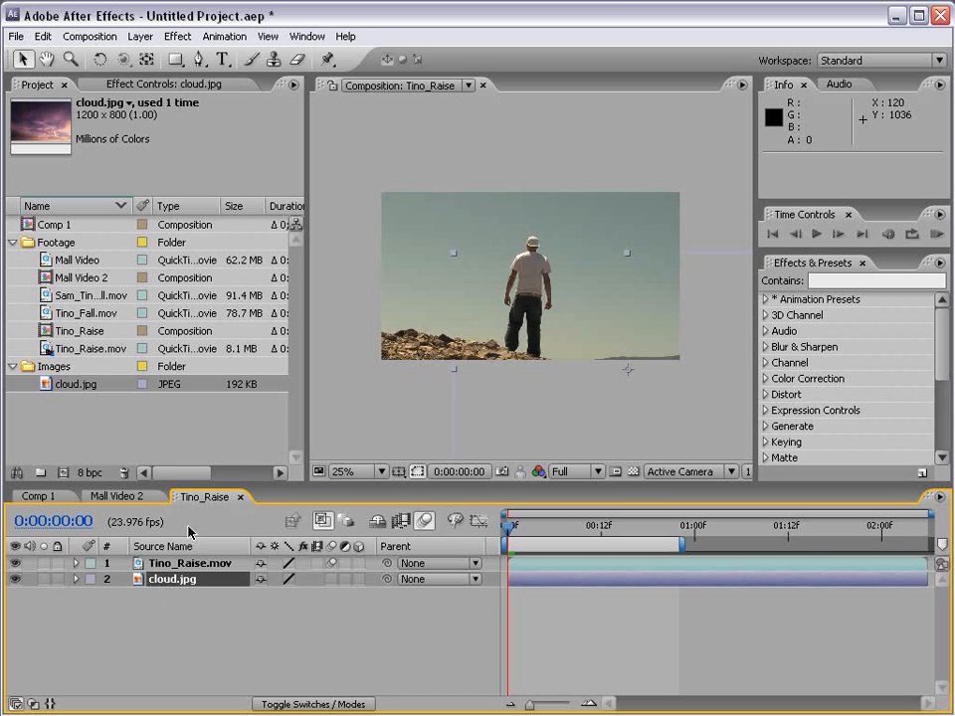
left_click_drag(442, 234, 372, 198)
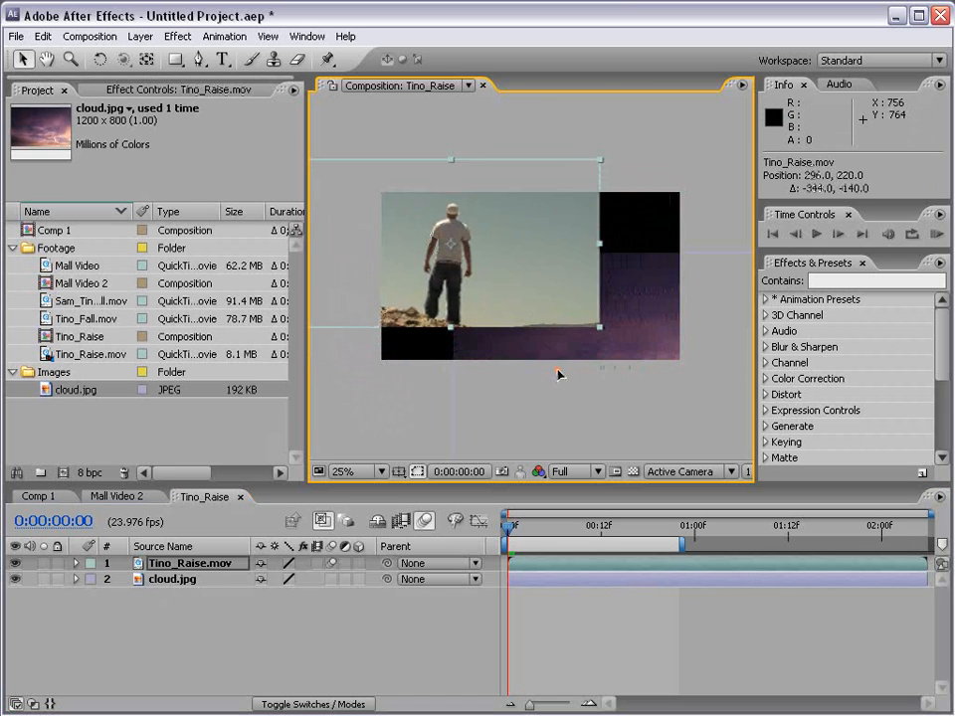
left_click_drag(559, 374, 577, 376)
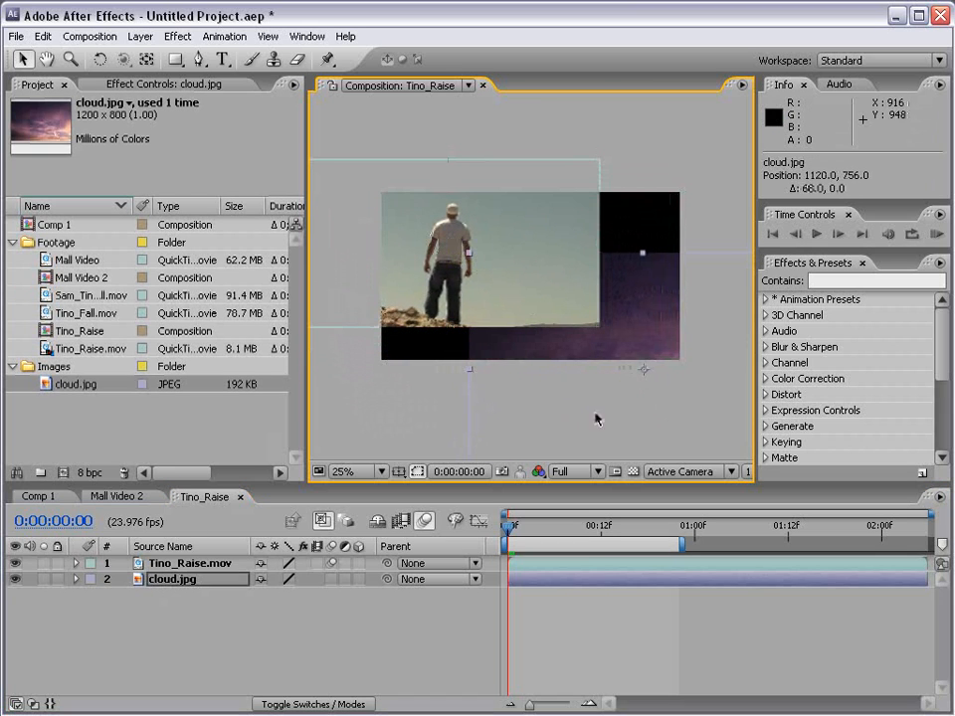
Switch the composition's transparency grid on and off, and briefly hide and reshow Tino_Raise.mov and cloud.jpg one at a time
left_click(632, 473)
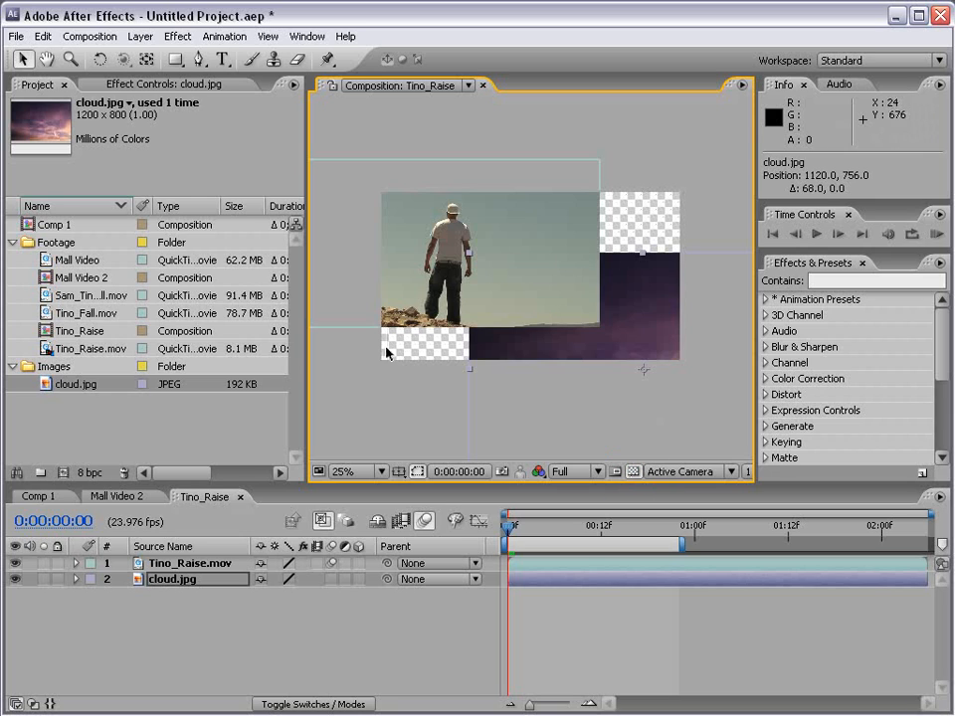
left_click(631, 474)
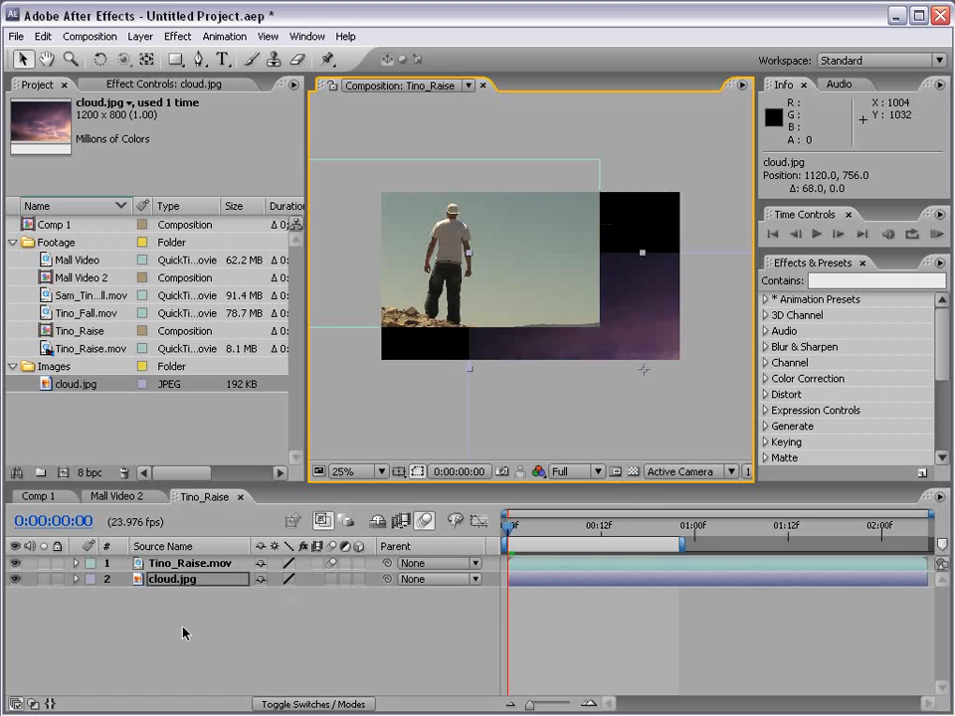
left_click(15, 563)
left_click(15, 563)
left_click(14, 579)
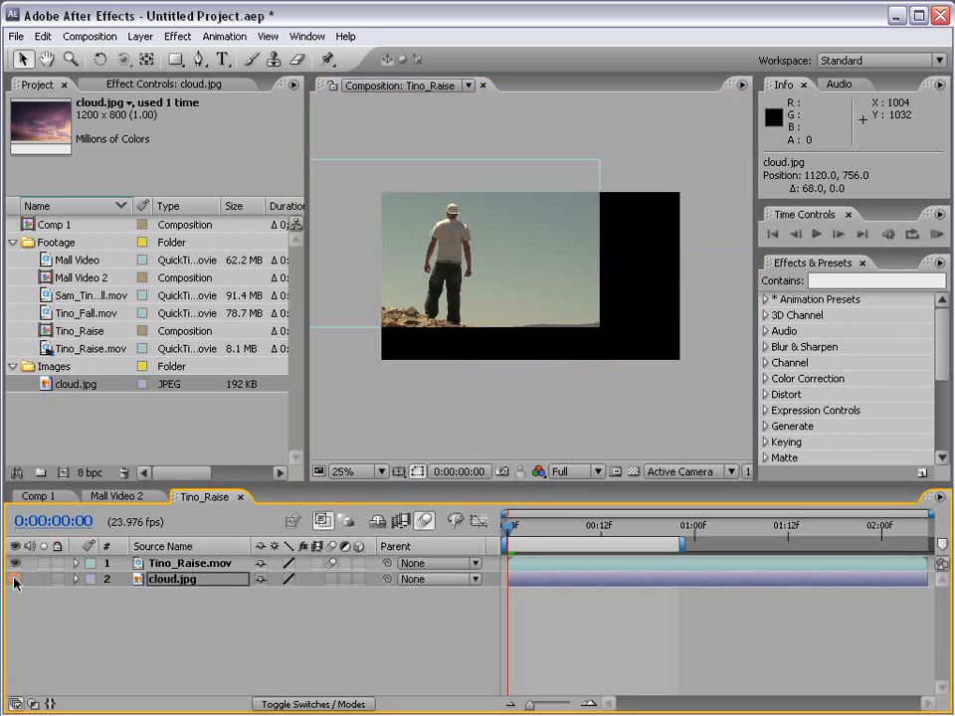
left_click(15, 579)
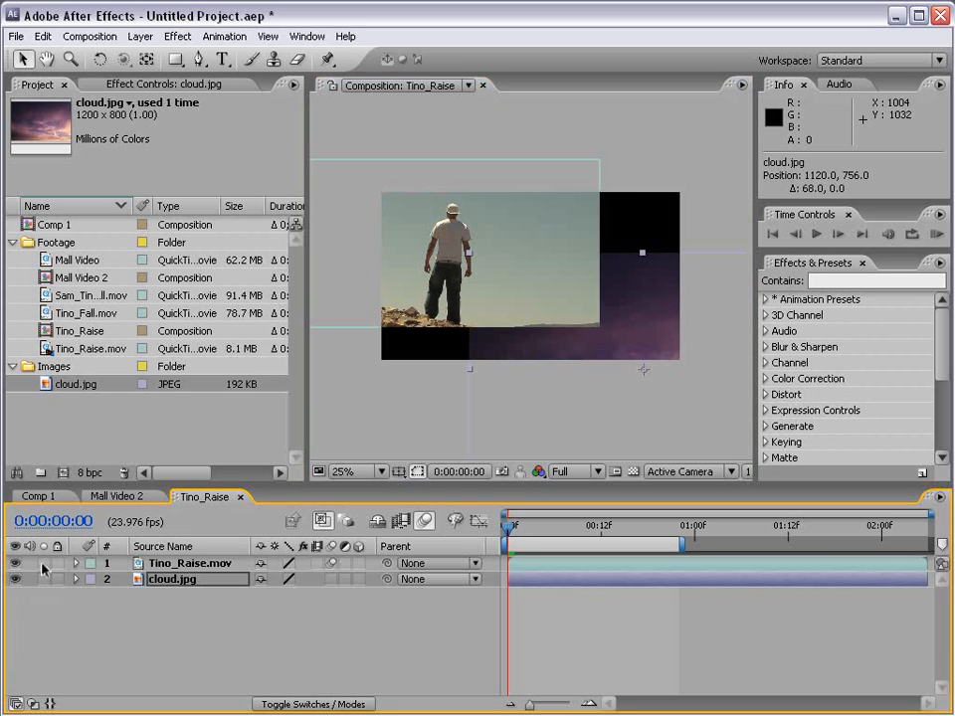
Solo the Tino_Raise.mov layer to view it by itself, and turn its solo off again
left_click(87, 564)
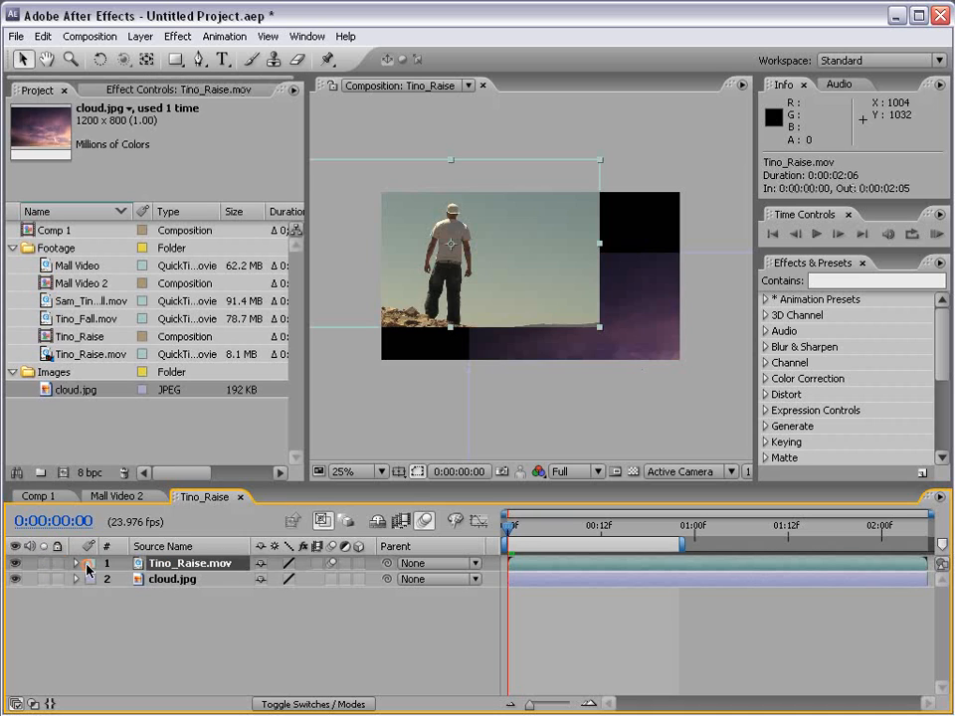
left_click(44, 563)
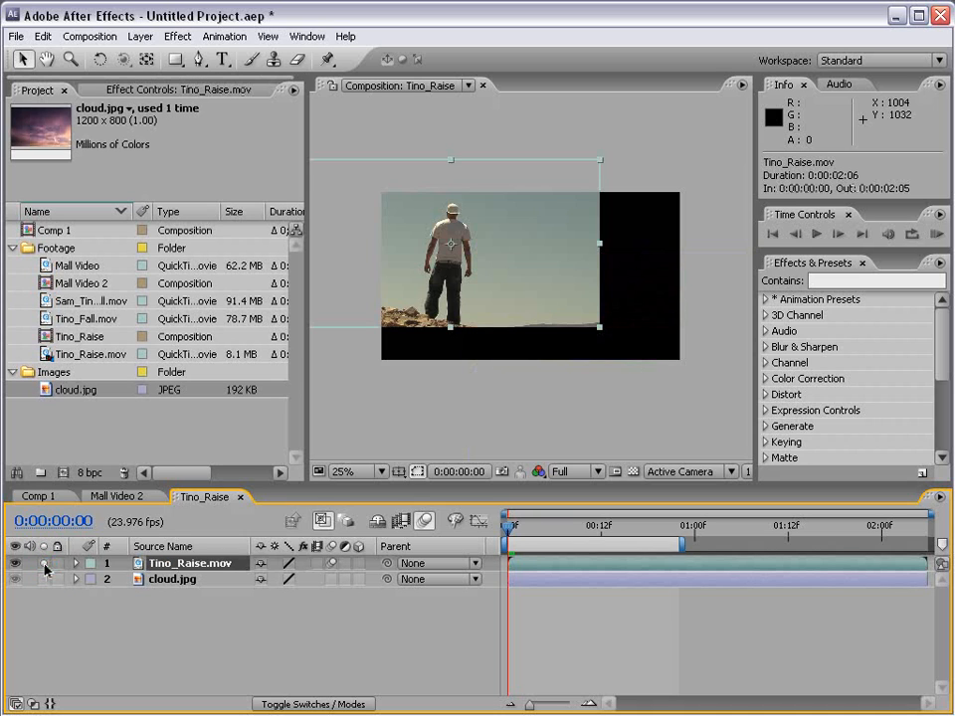
left_click(44, 564)
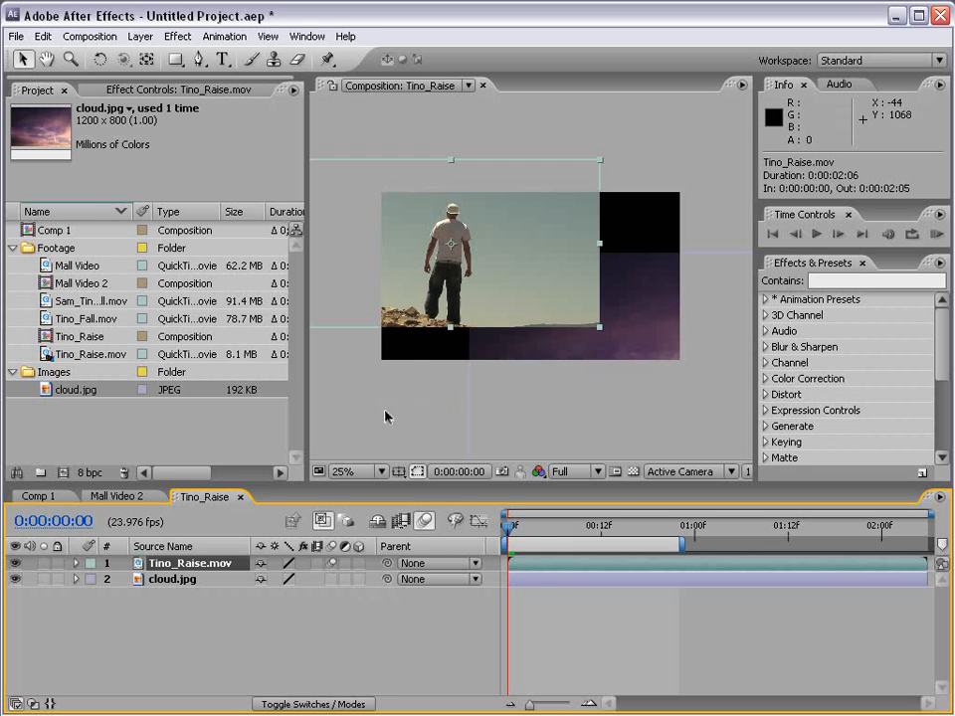
Move cloud.jpg above Tino_Raise.mov in the layer order and reposition it to about 652, -80 and the clip to about 636, 540
left_click_drag(172, 584, 175, 559)
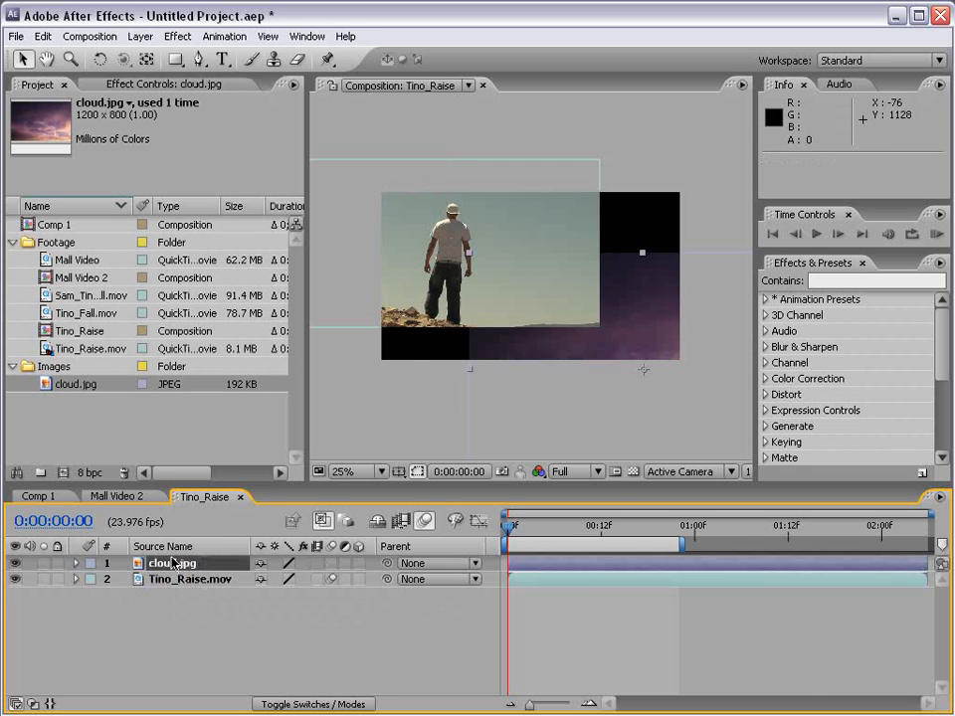
left_click_drag(533, 338, 542, 150)
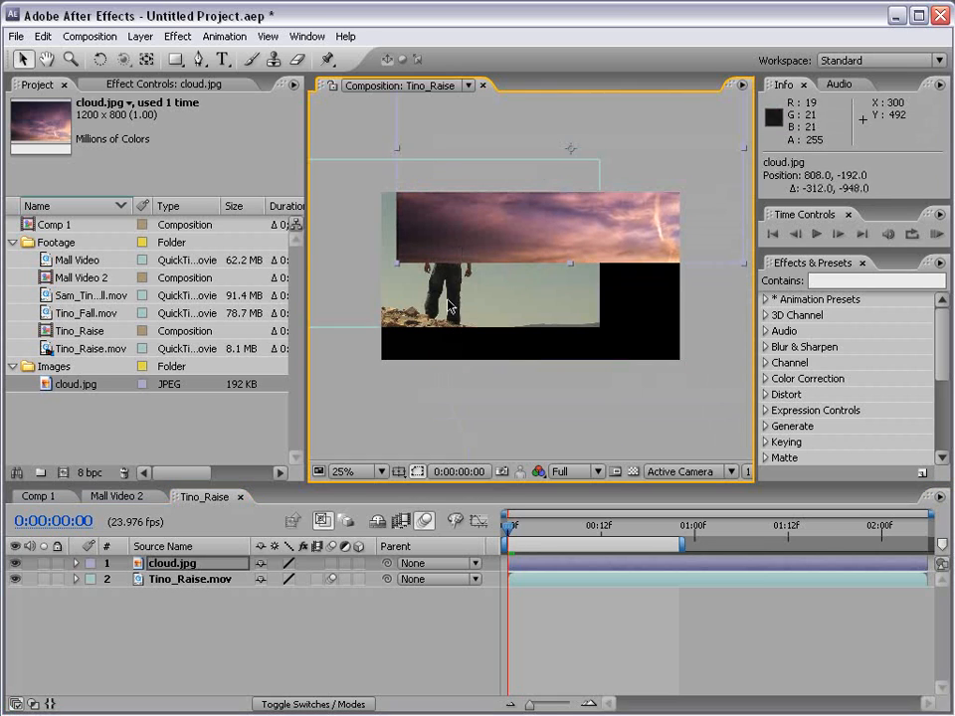
left_click_drag(475, 288, 568, 373)
left_click_drag(677, 207, 639, 228)
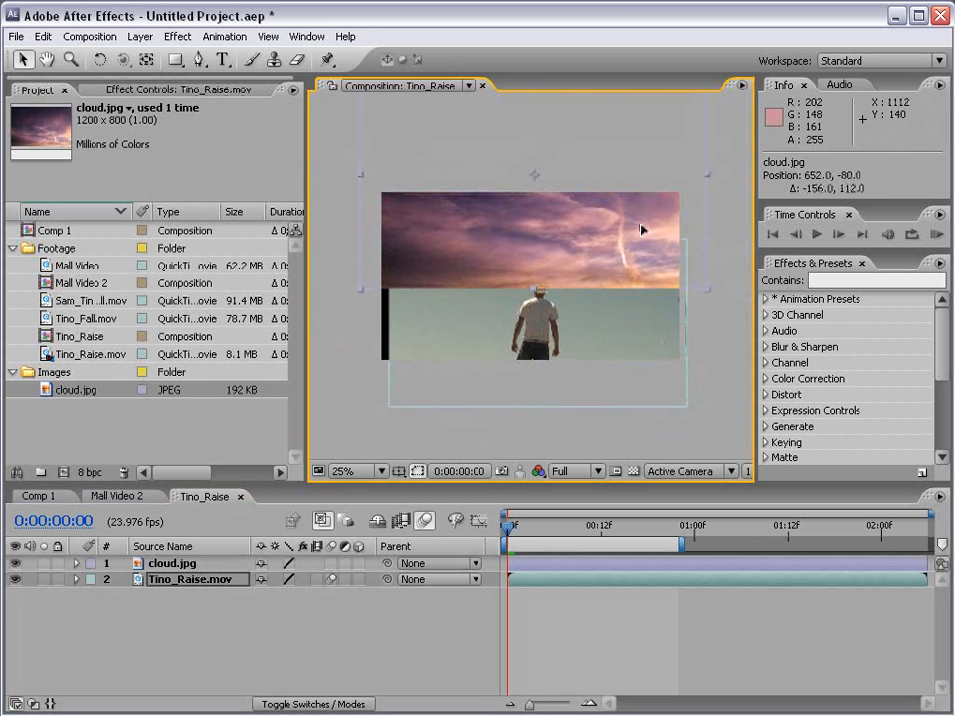
left_click_drag(589, 350, 582, 346)
scroll(569, 314, "up", 1)
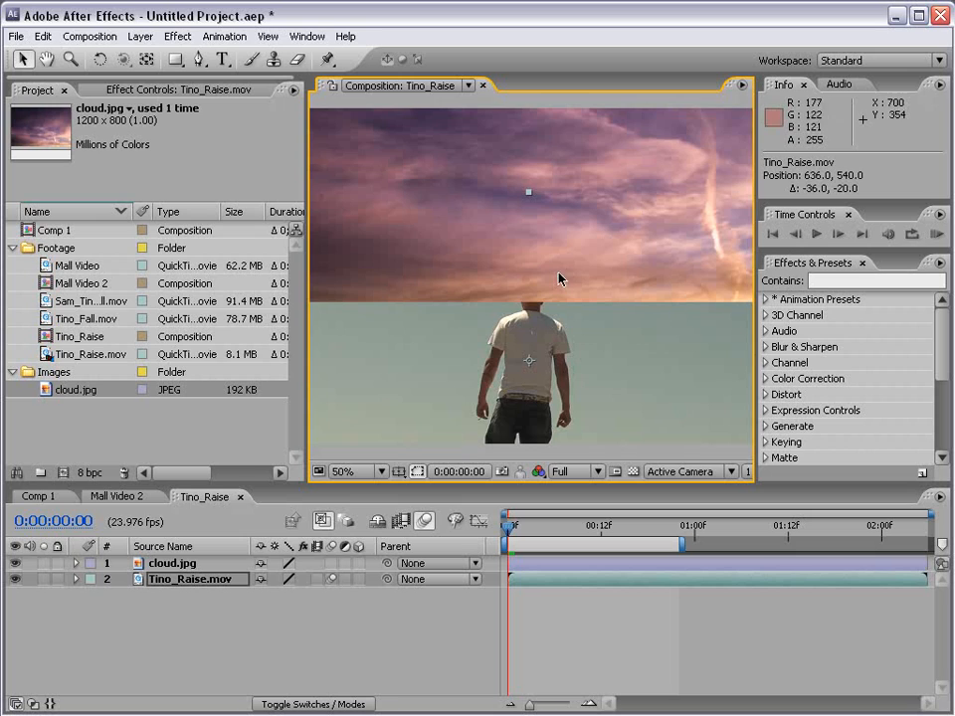
scroll(548, 378, "down", 1)
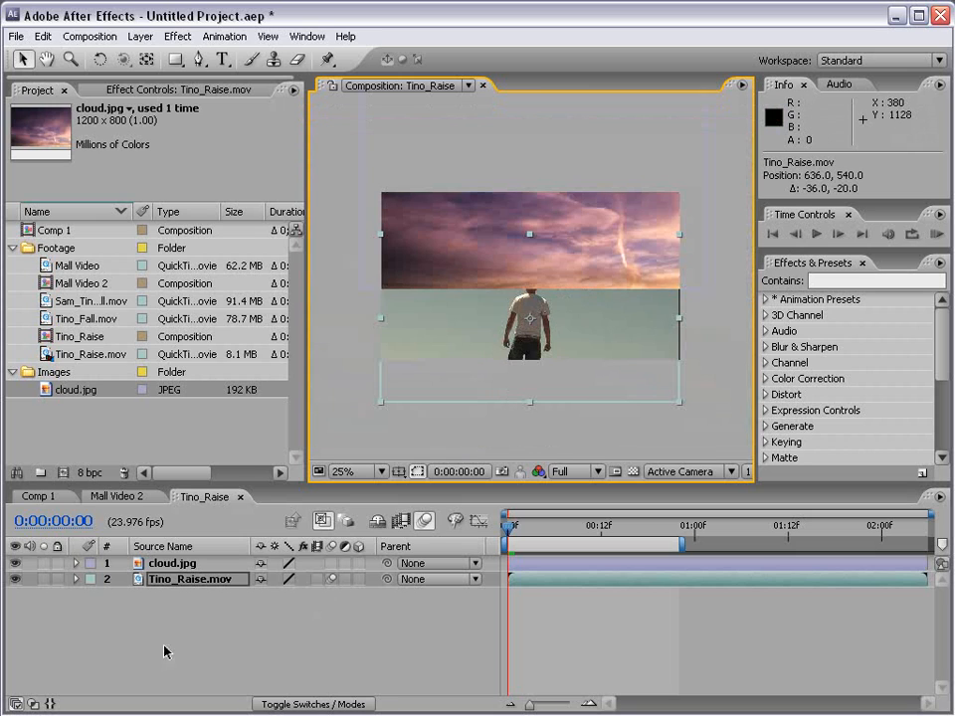
Parent cloud.jpg to Tino_Raise.mov and move the clip to about 744, 516 so both layers shift together
left_click(321, 587)
left_click_drag(386, 564, 189, 584)
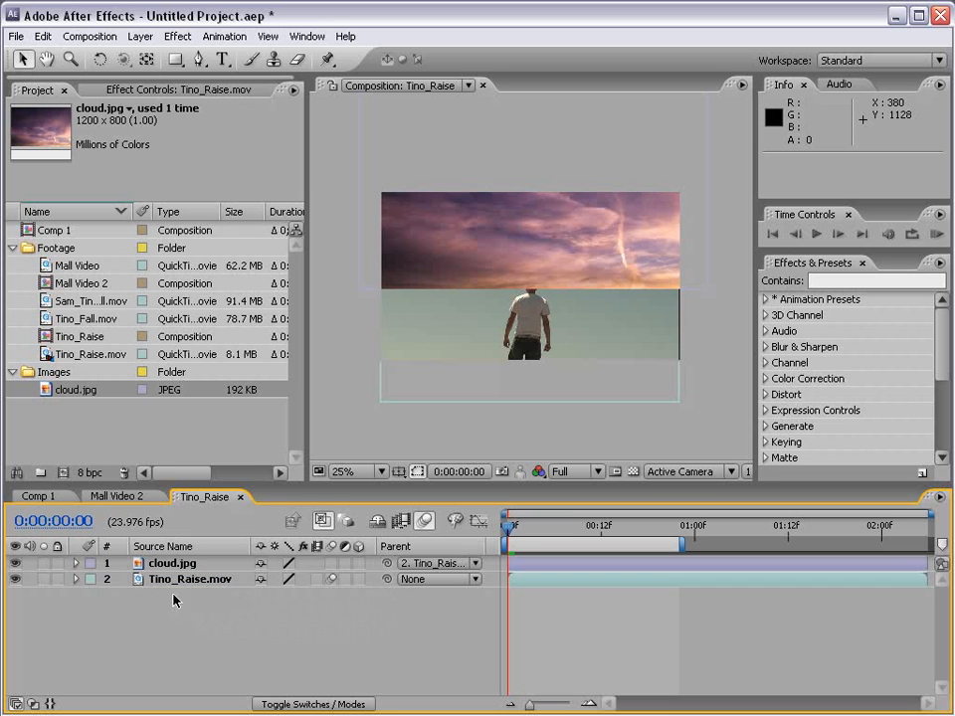
left_click(175, 581)
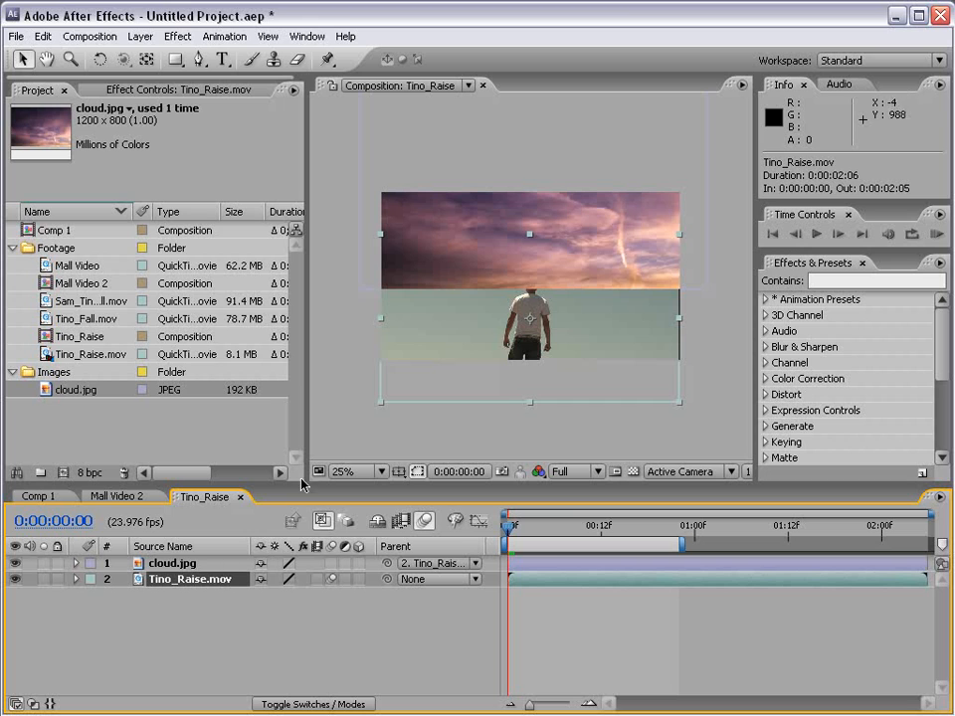
mouse_move(487, 362)
left_mouse_down()
mouse_move(527, 310)
mouse_move(472, 356)
mouse_move(495, 323)
mouse_move(474, 356)
left_mouse_up()
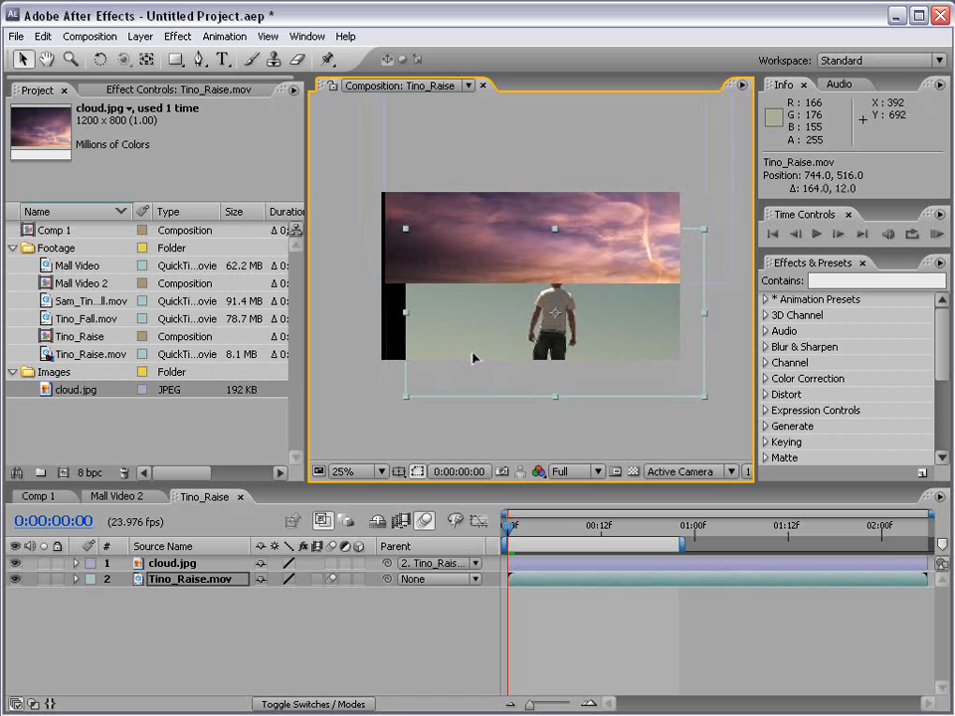
Try linking cloud.jpg to Tino_Raise.mov once more, and set cloud.jpg's parent to None
left_click(389, 564)
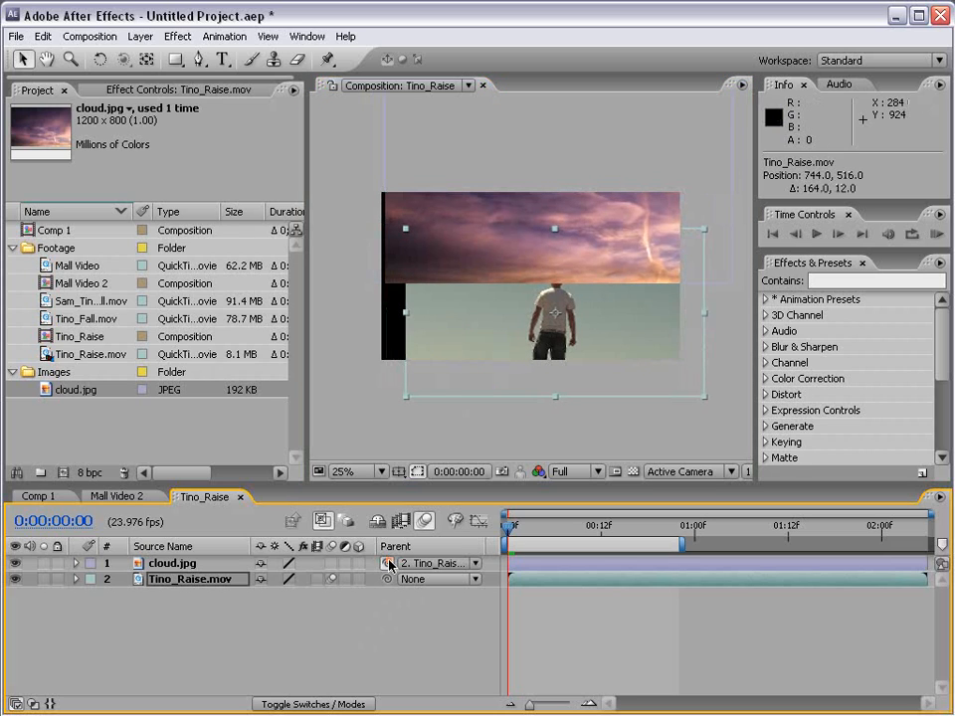
left_click_drag(389, 564, 203, 580)
left_click(418, 571)
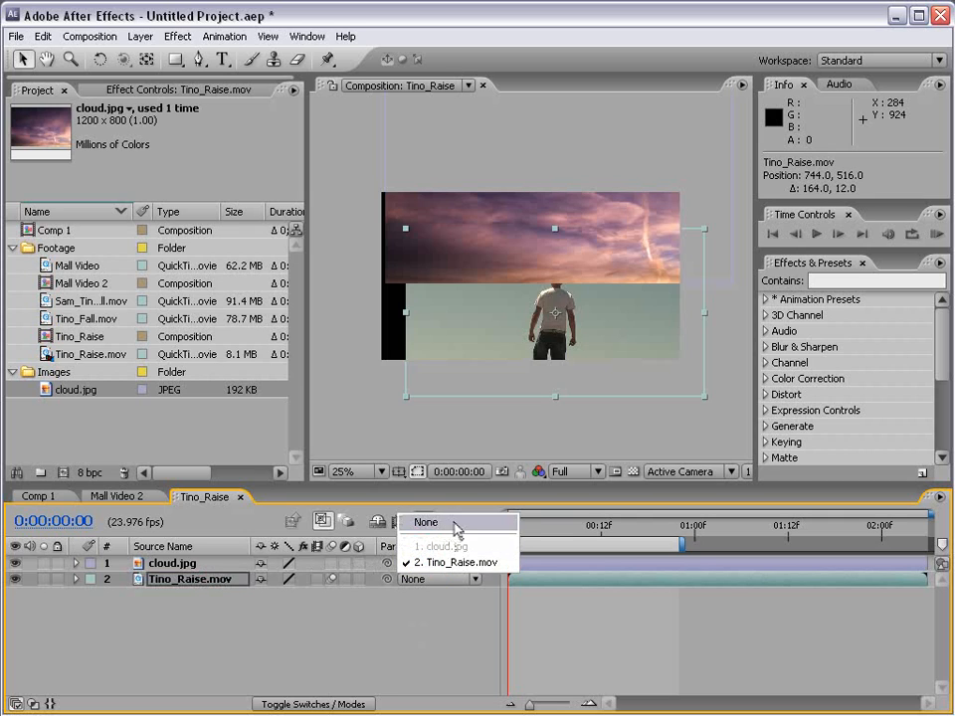
left_click(453, 522)
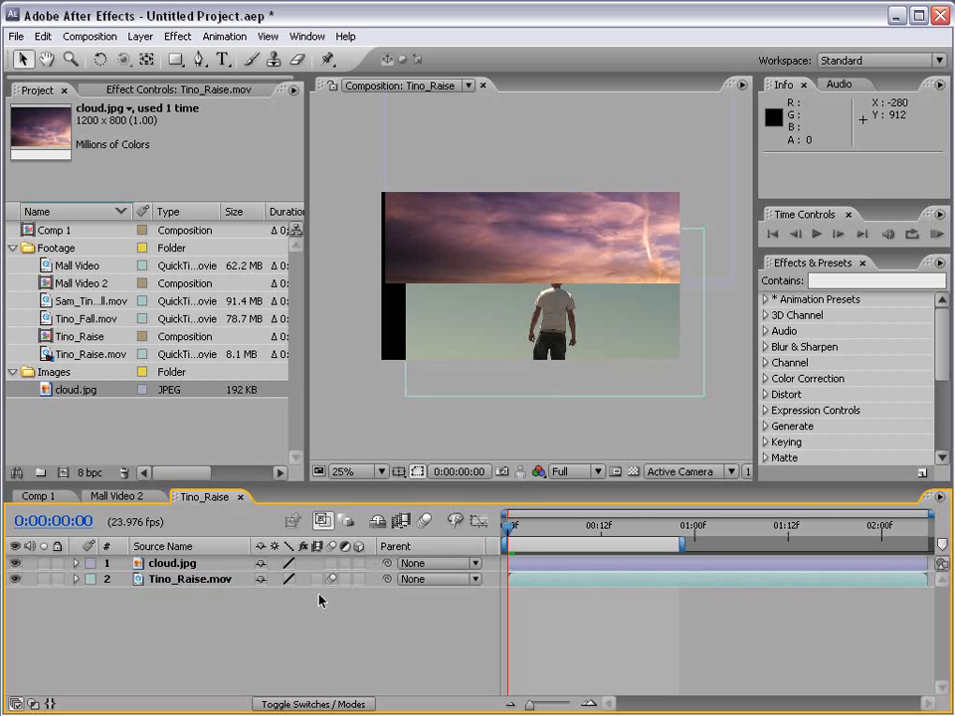
Deselect the existing layers and add a new adjustment layer on top of cloud.jpg and Tino_Raise.mov
left_click(171, 564)
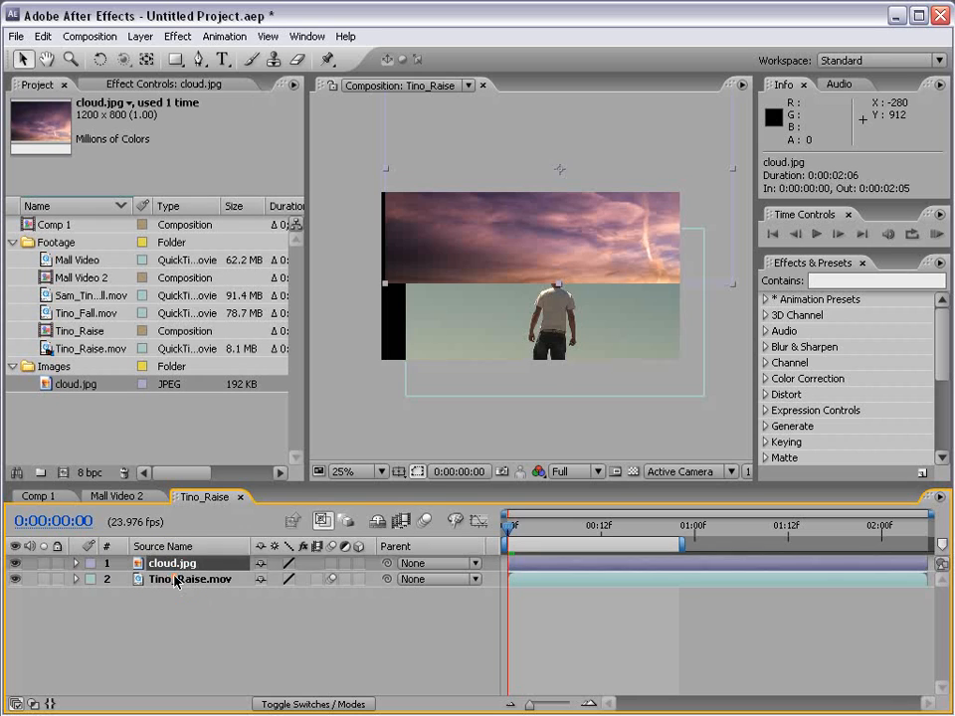
left_click(175, 579)
left_click(534, 610)
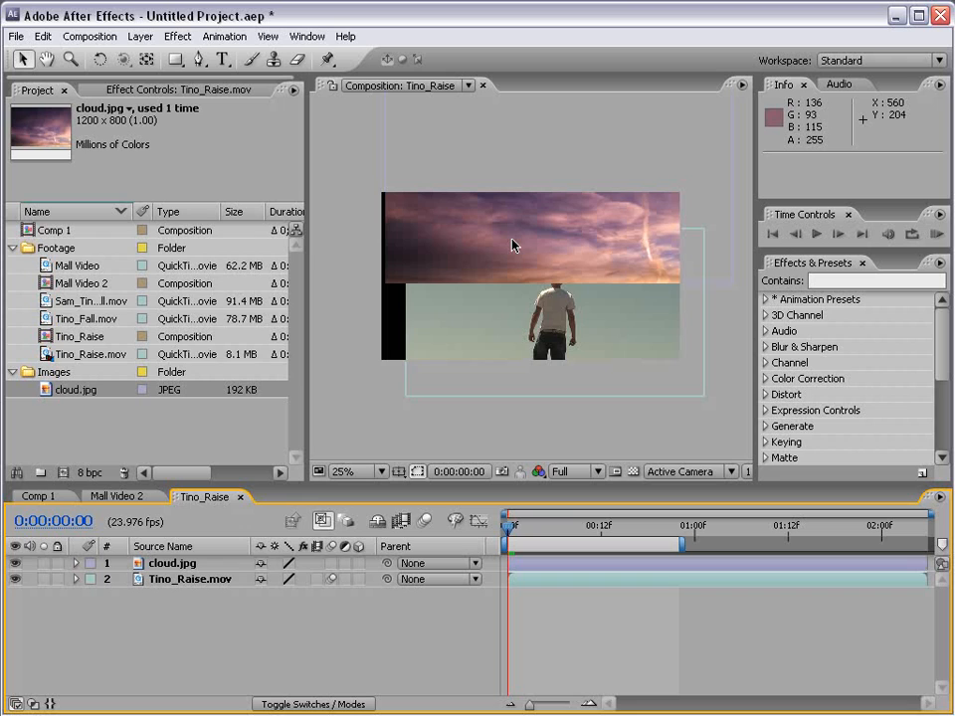
left_click(138, 37)
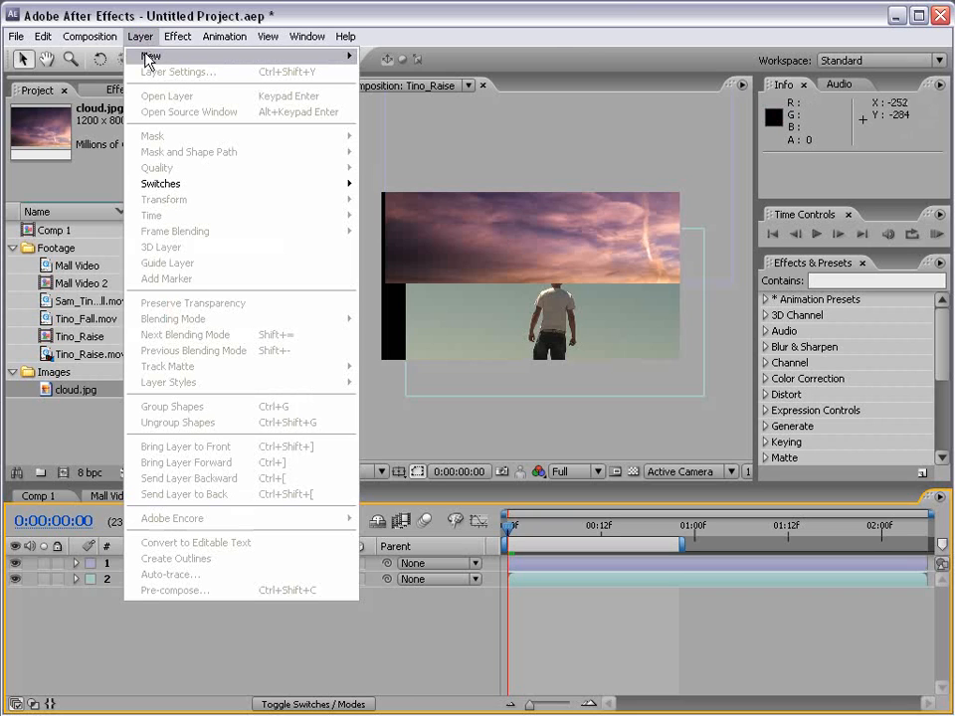
mouse_move(149, 57)
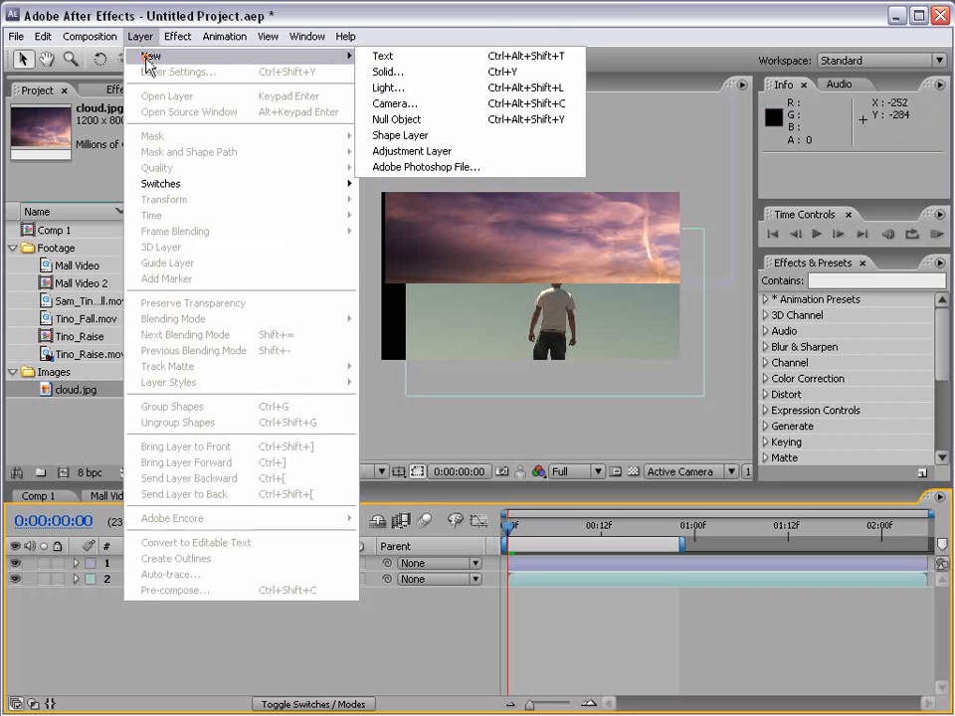
left_click(412, 151)
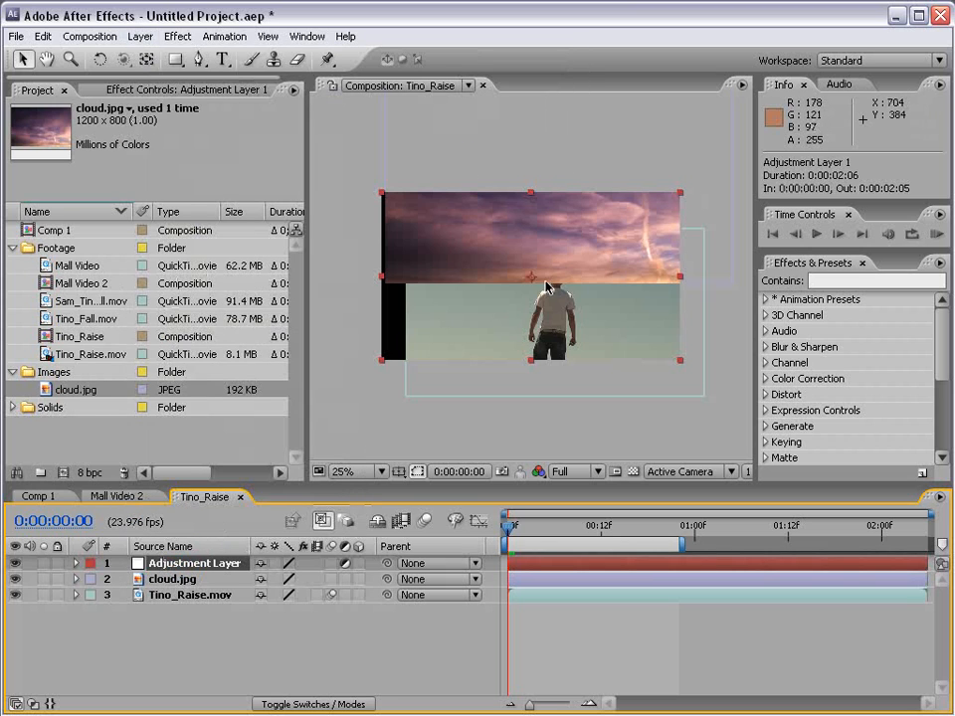
Apply a Fast Blur effect with Blurriness 95 to the adjustment layer and switch the effect off
left_click(178, 36)
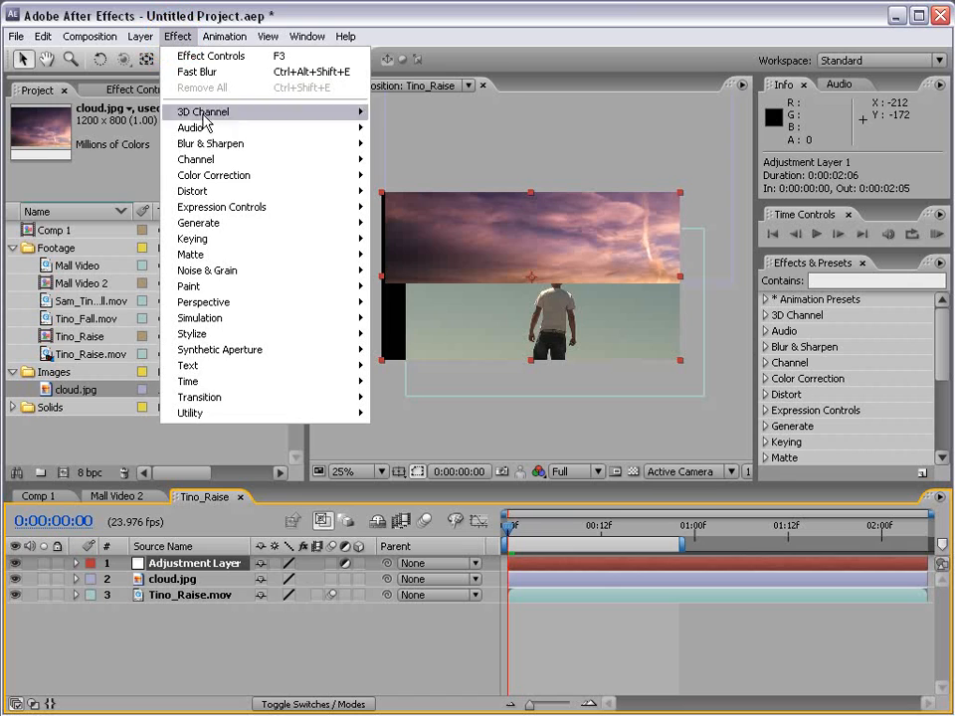
mouse_move(213, 143)
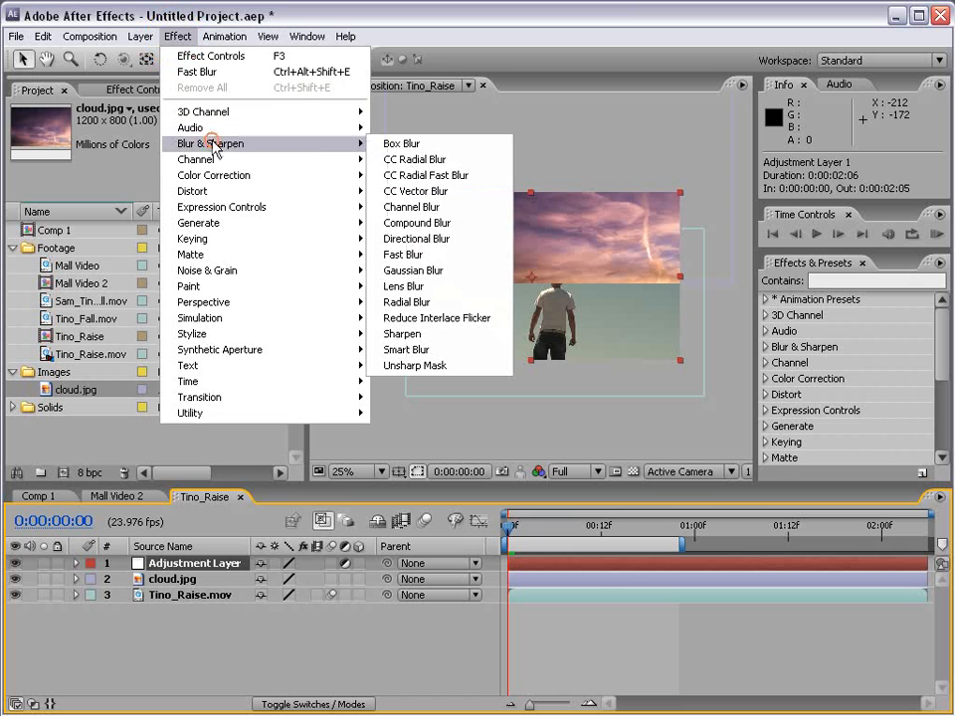
left_click(425, 255)
left_click_drag(147, 164, 242, 164)
left_click(189, 565)
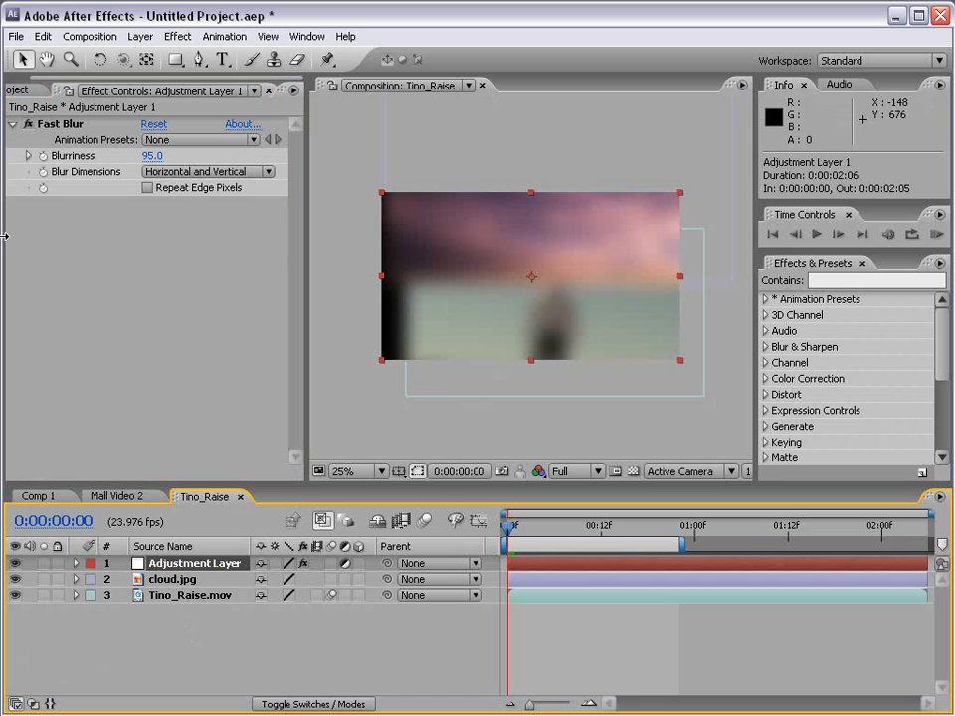
left_click(28, 125)
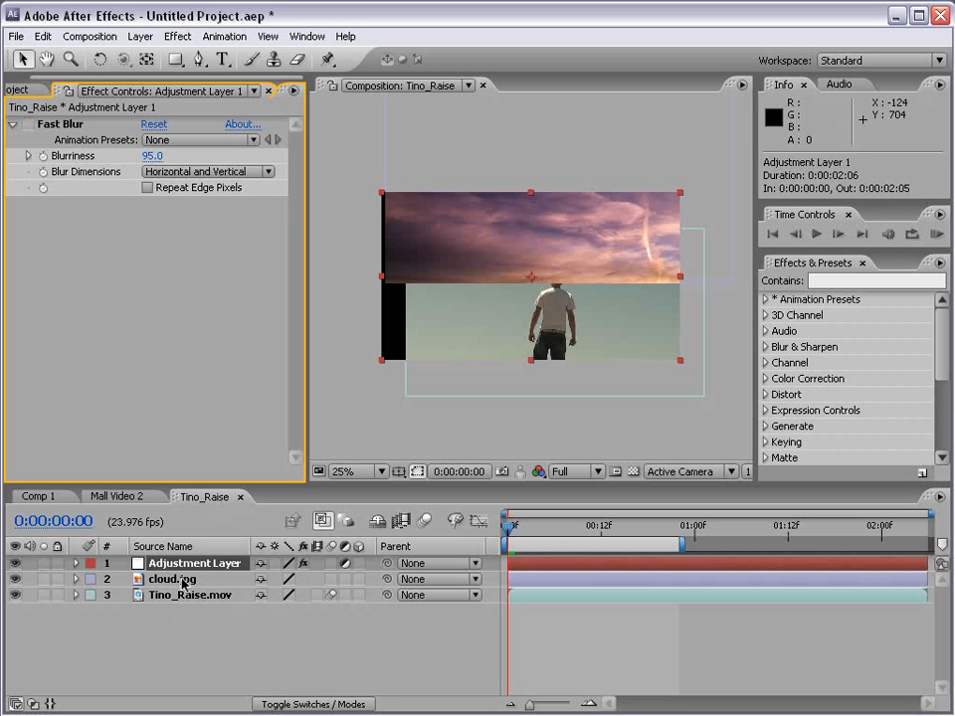
Add a Curves effect to the adjustment layer and shape its RGB curve into an S, lowering the shadows and raising the highlights
left_click(178, 36)
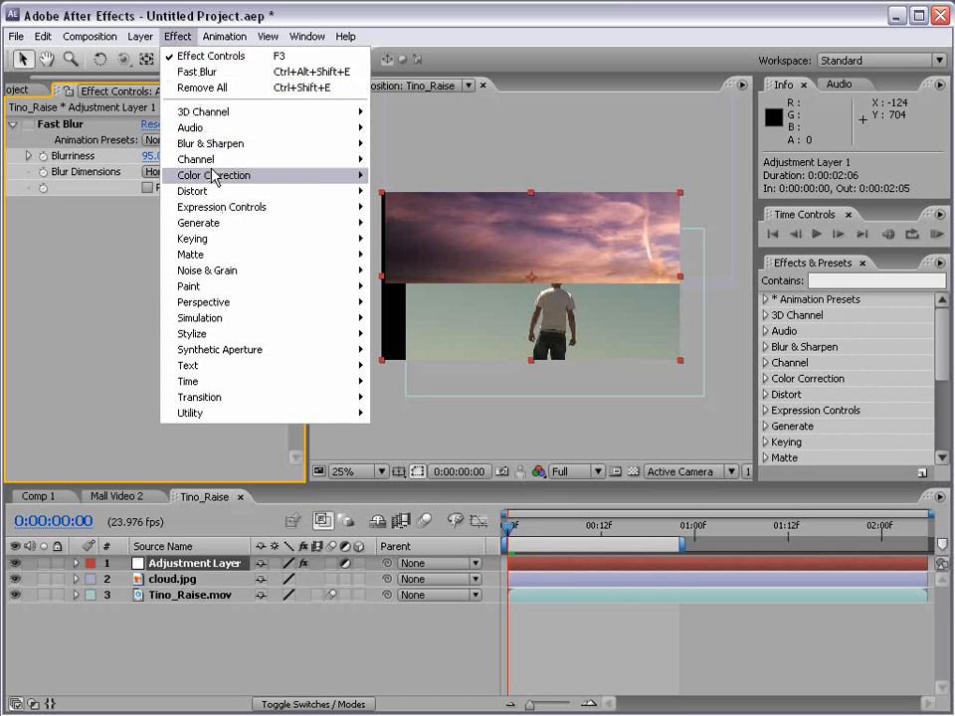
mouse_move(213, 177)
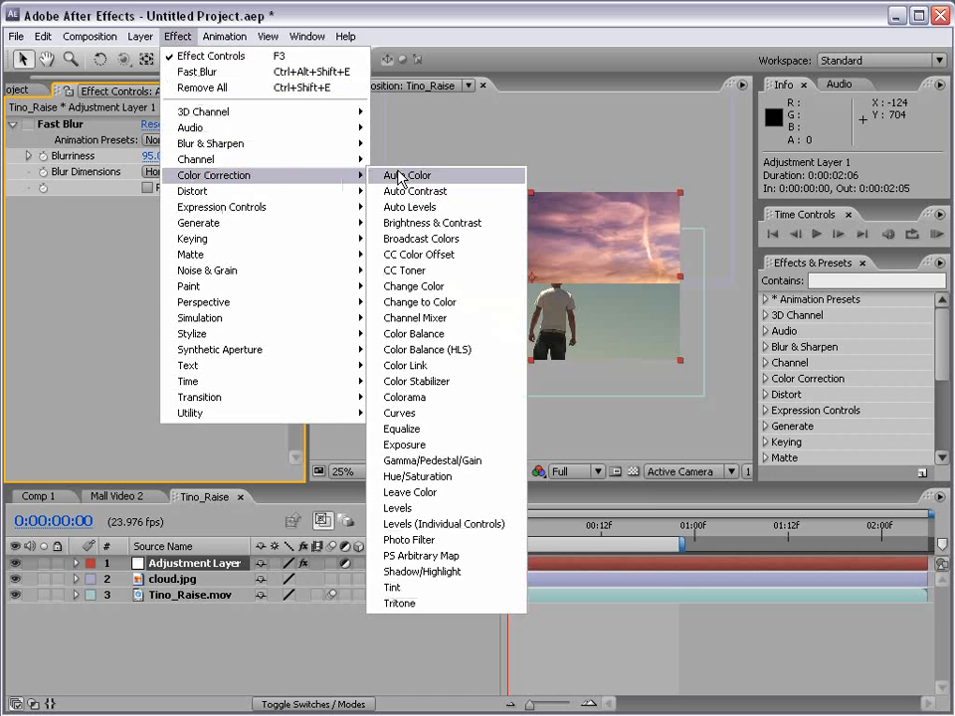
left_click(422, 414)
left_click(123, 381)
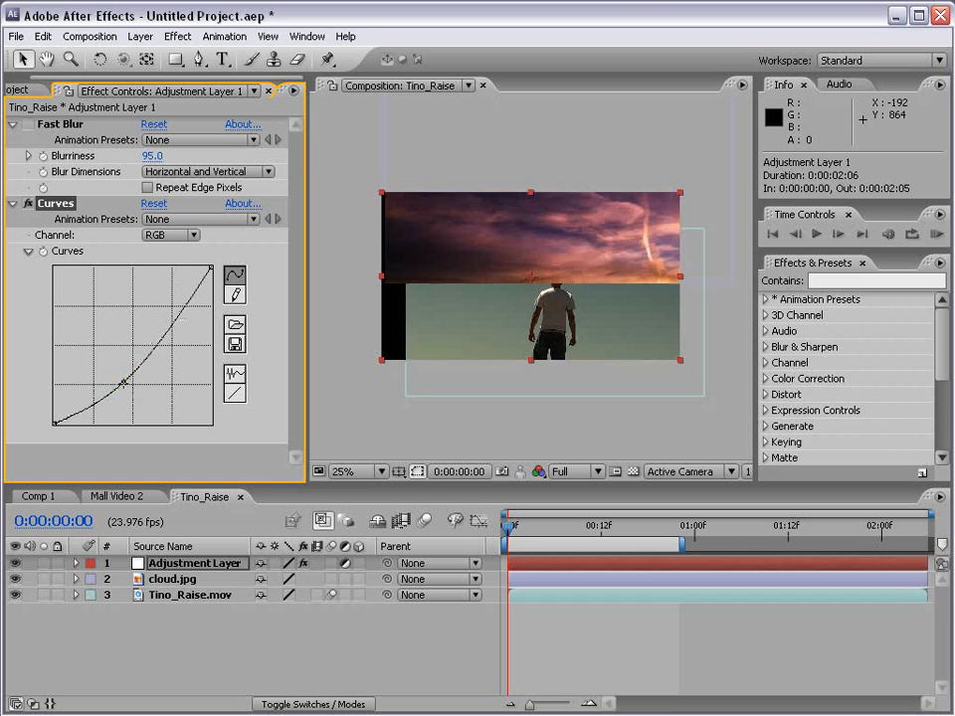
left_click(161, 312)
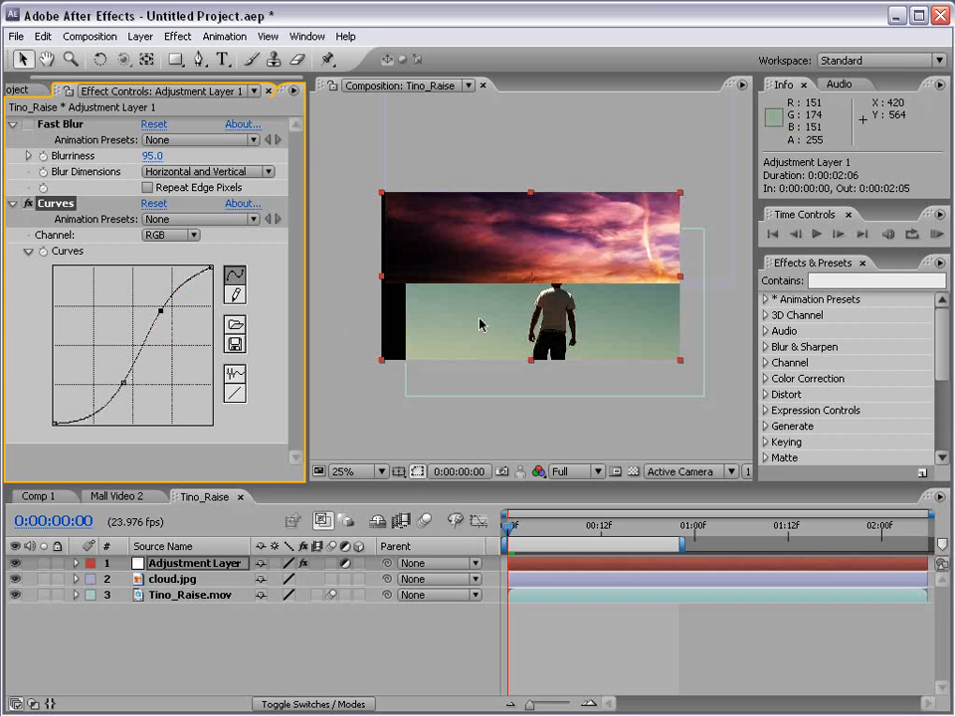
Try lowering the adjustment layer's opacity to 54% and undo the change
key("period")
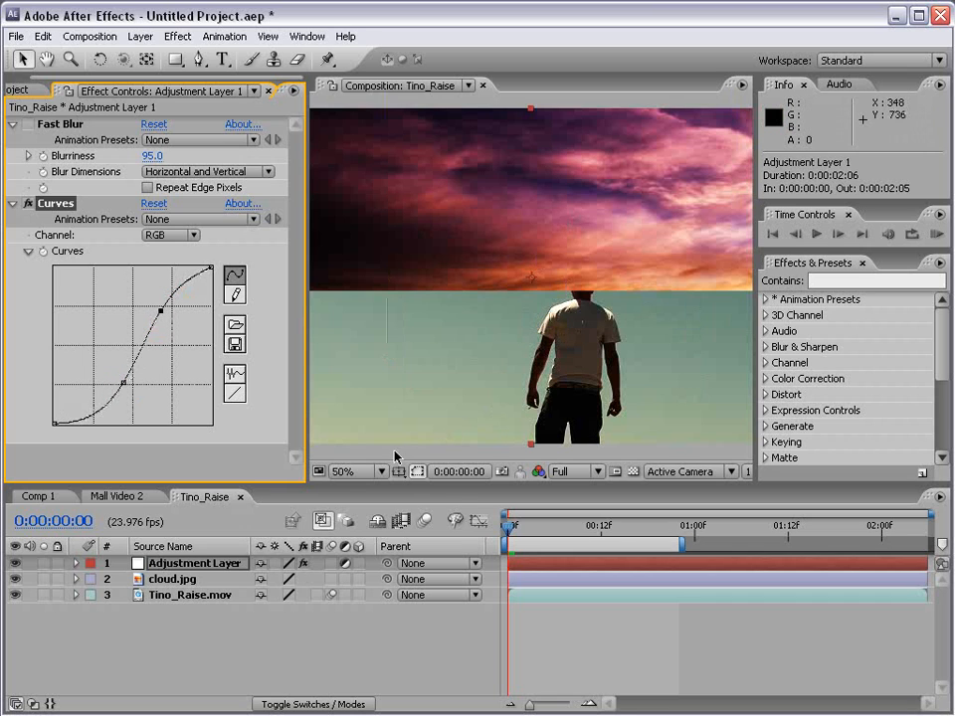
key("comma")
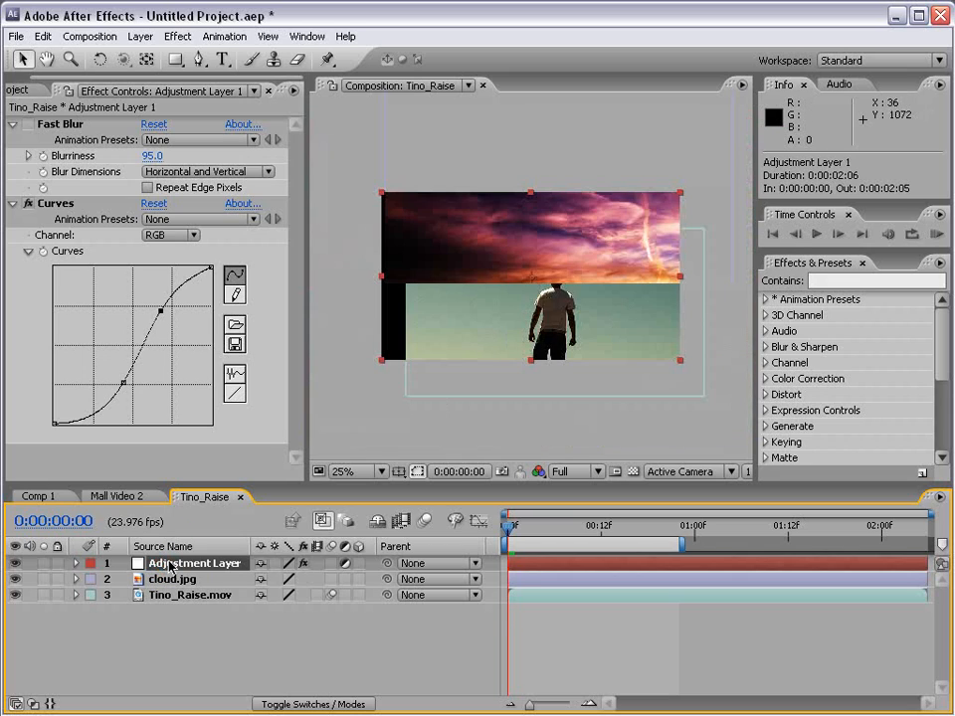
key("t")
left_click_drag(267, 579, 223, 585)
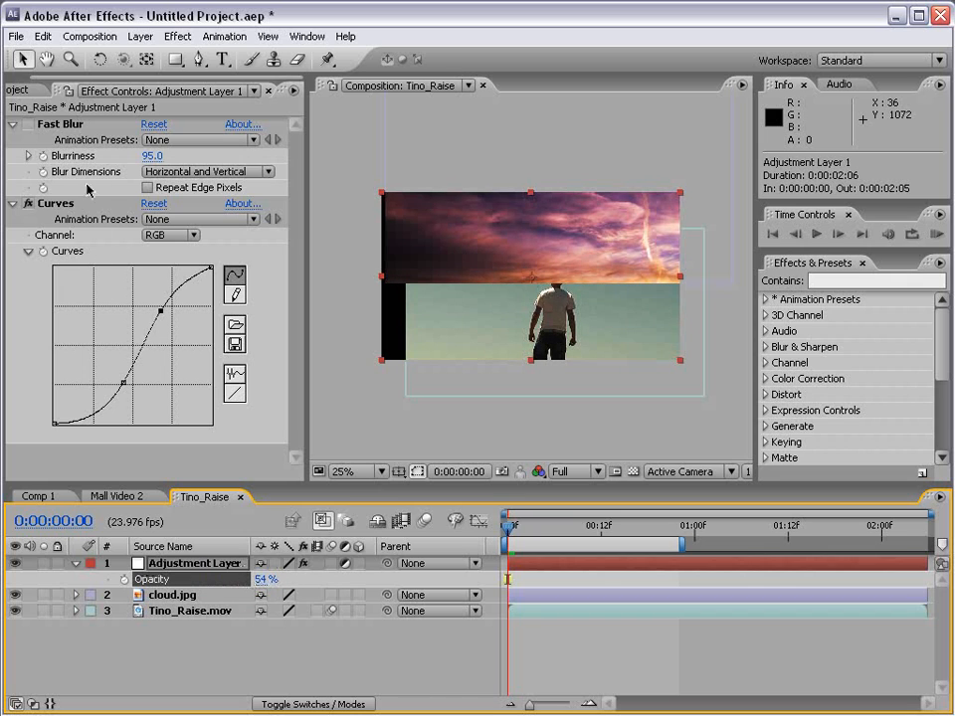
key("ctrl+z")
key("ctrl+z")
key("ctrl+z")
key("ctrl+z")
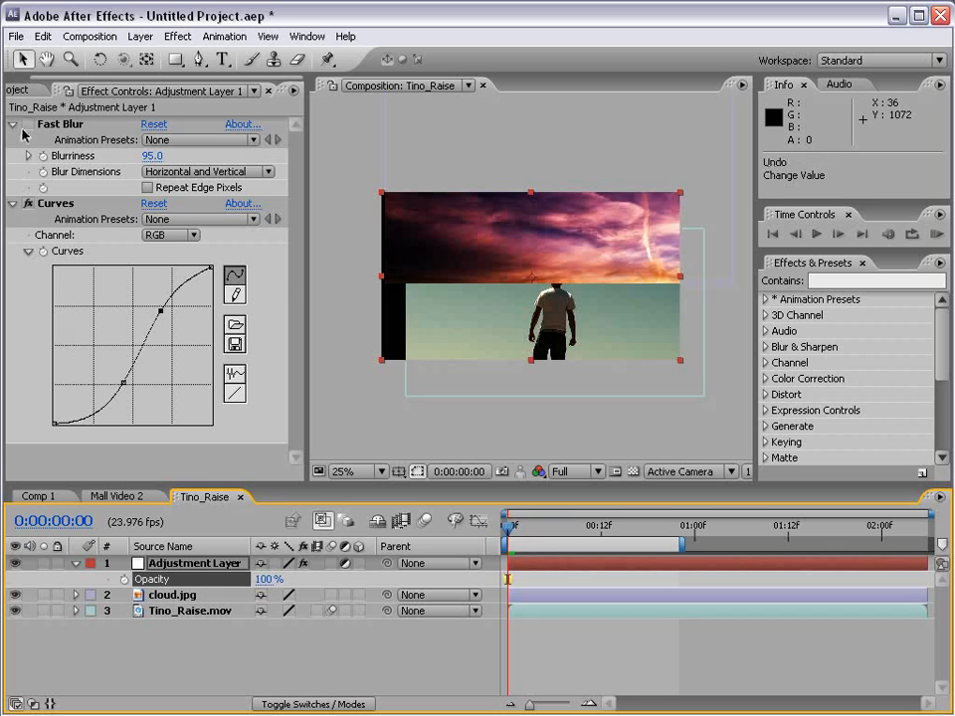
Switch the adjustment layer's Fast Blur back on and move the layer between cloud.jpg and Tino_Raise.mov
left_click(28, 126)
left_click(28, 126)
left_click(183, 568)
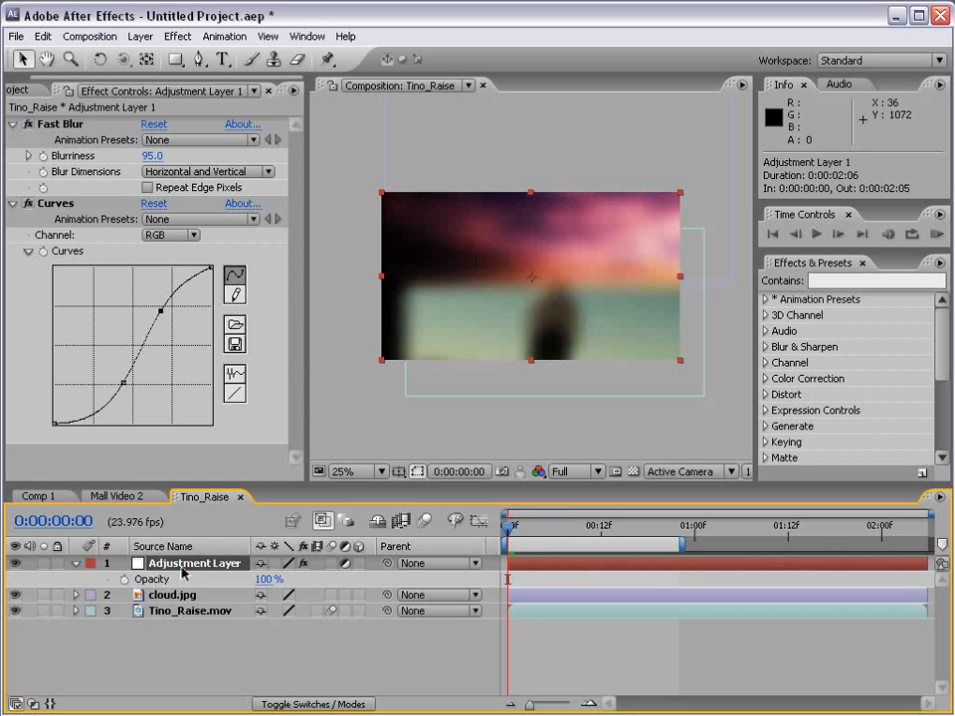
left_click_drag(169, 569, 179, 618)
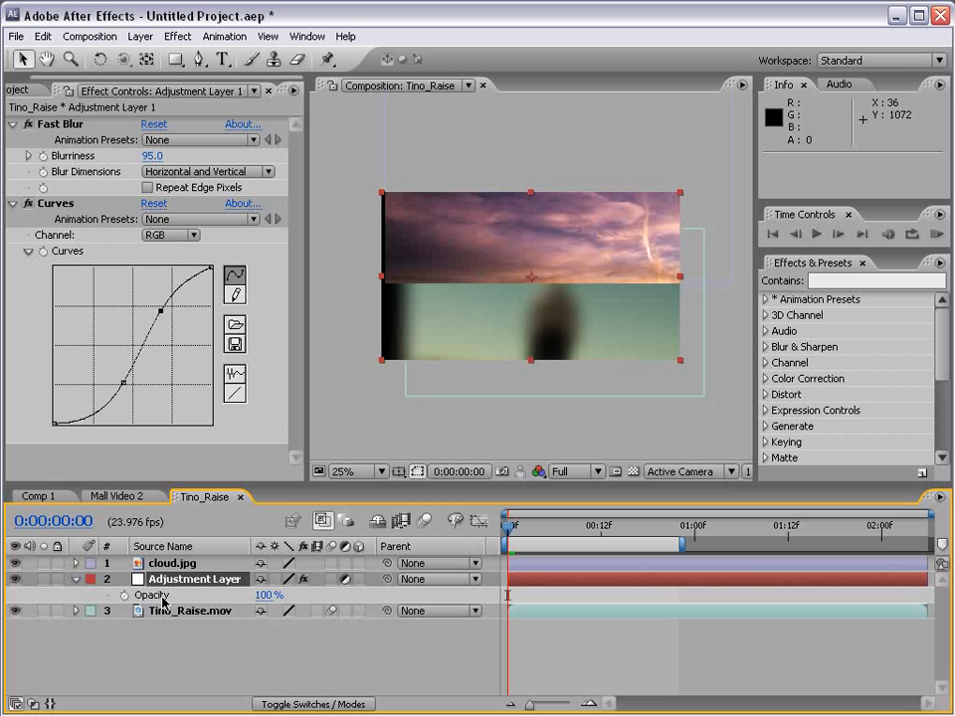
left_click(171, 612)
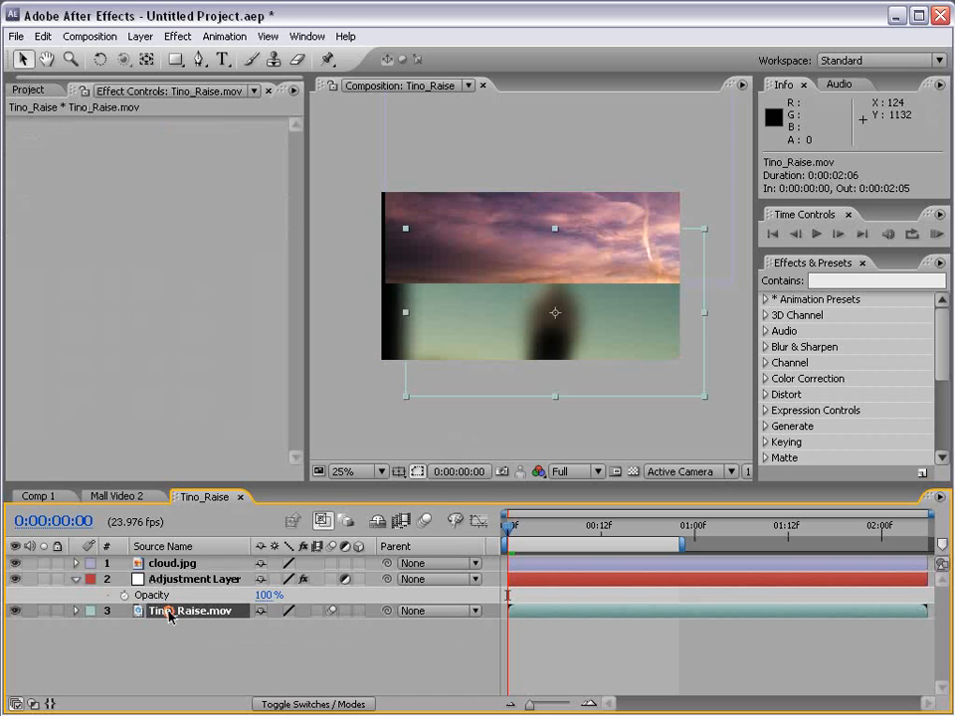
left_click(175, 569)
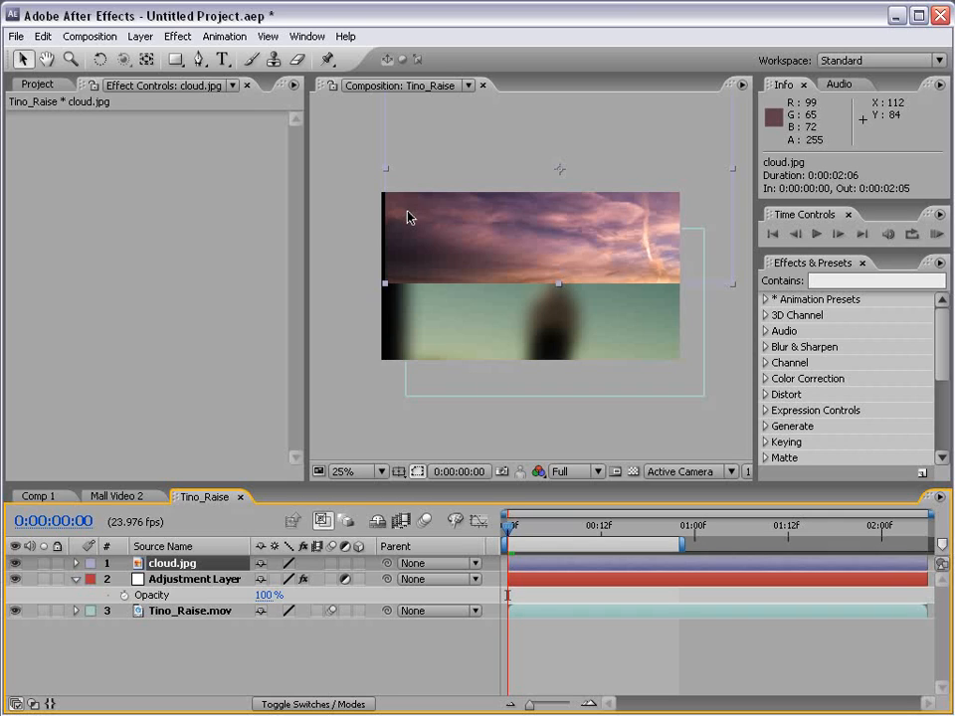
Delete the adjustment layer from the Tino_Raise composition
left_click(159, 584)
key("Delete")
left_click(339, 437)
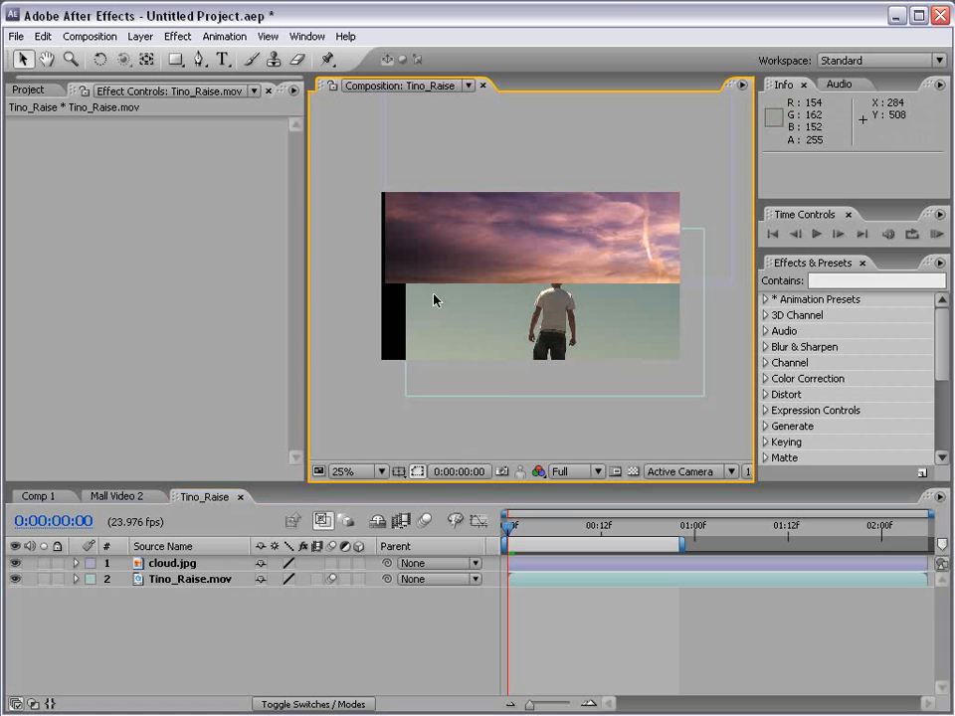
Add a deep red 1280 × 720 pixel solid layer and place it beneath Tino_Raise.mov as the background
left_click(139, 36)
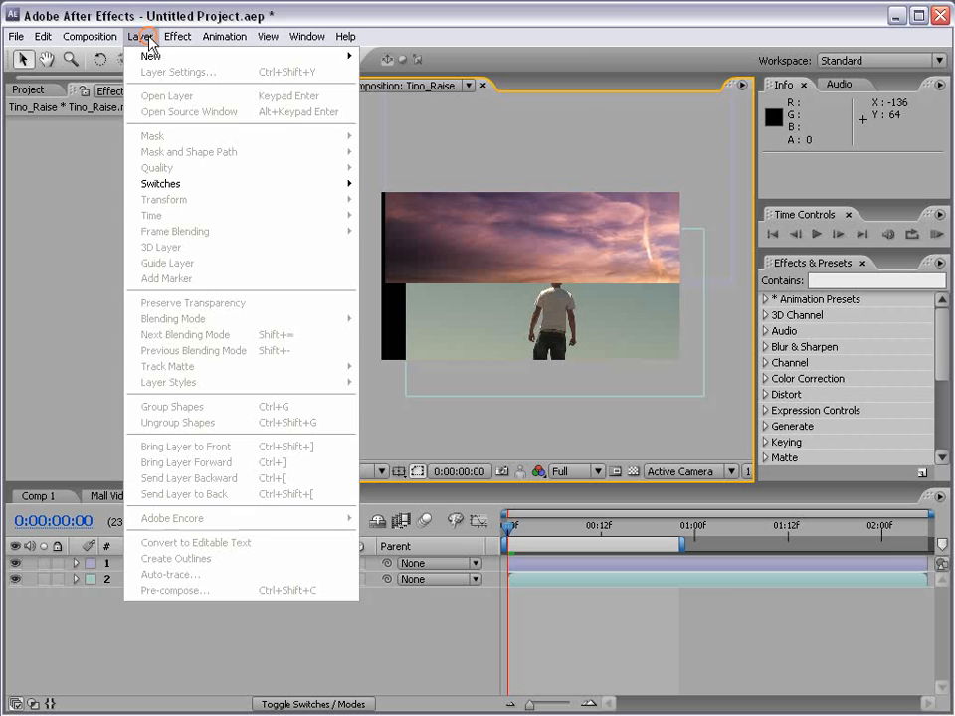
mouse_move(152, 56)
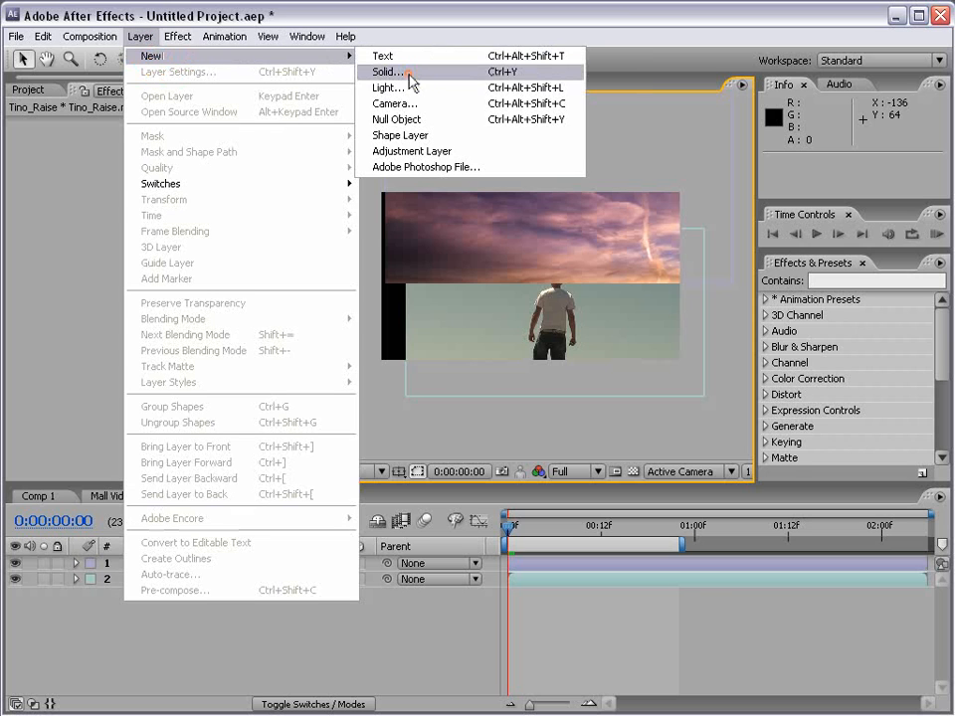
left_click(410, 74)
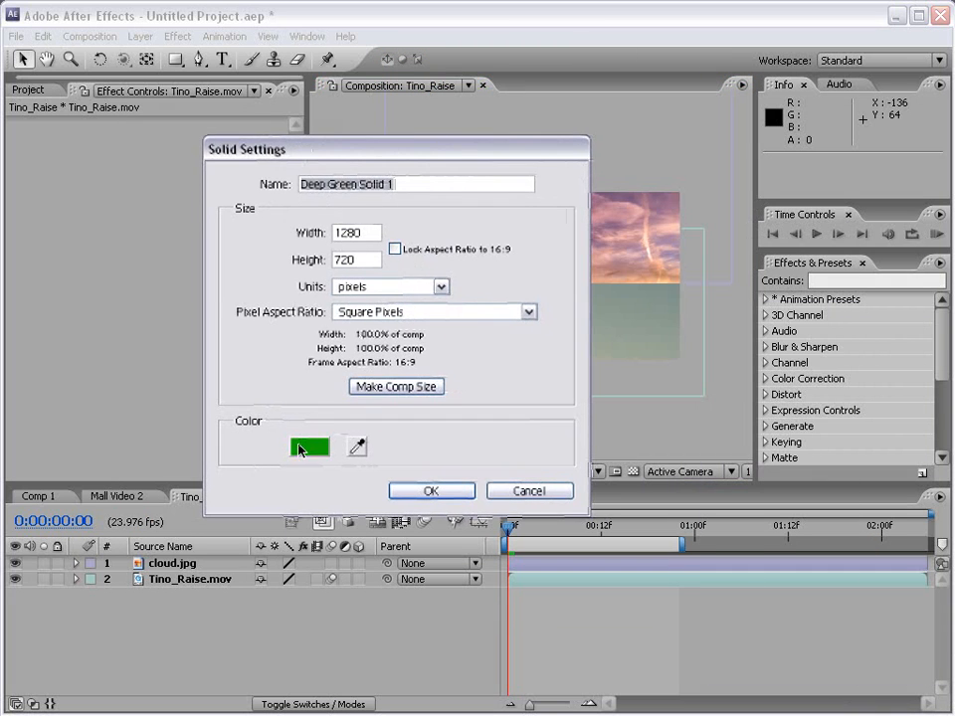
left_click(300, 447)
left_click_drag(459, 463, 455, 418)
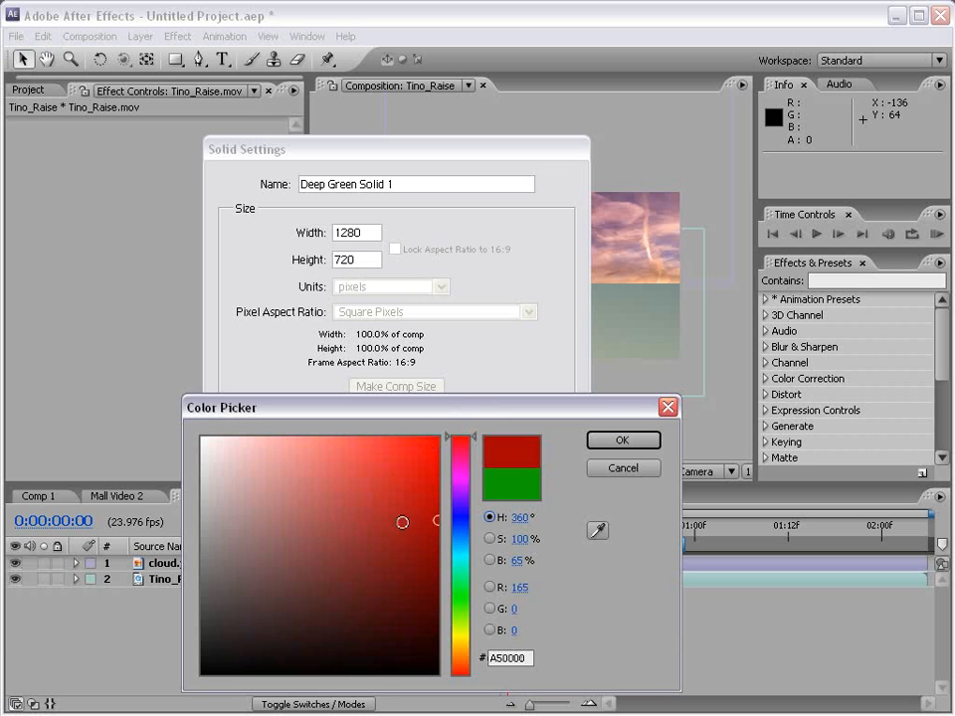
left_click_drag(402, 522, 440, 533)
left_click(619, 440)
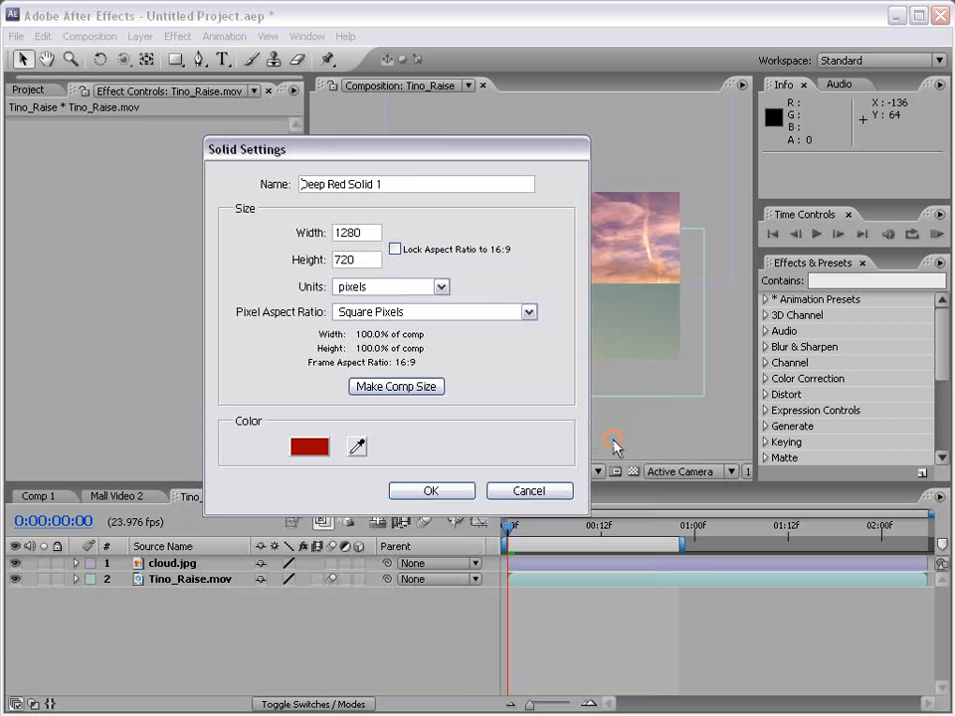
left_click(407, 494)
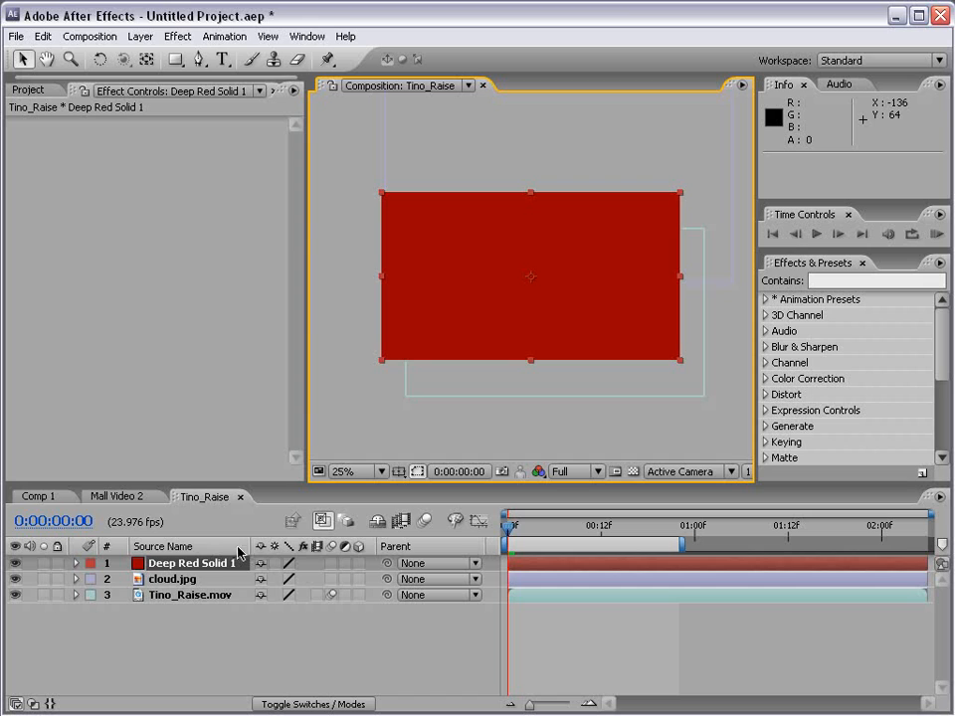
left_click_drag(189, 567, 194, 619)
left_click_drag(444, 291, 443, 247)
Scale Tino_Raise.mov down to about a quarter of its size and place it at about 356, 388 in the frame's left half
left_click(159, 581)
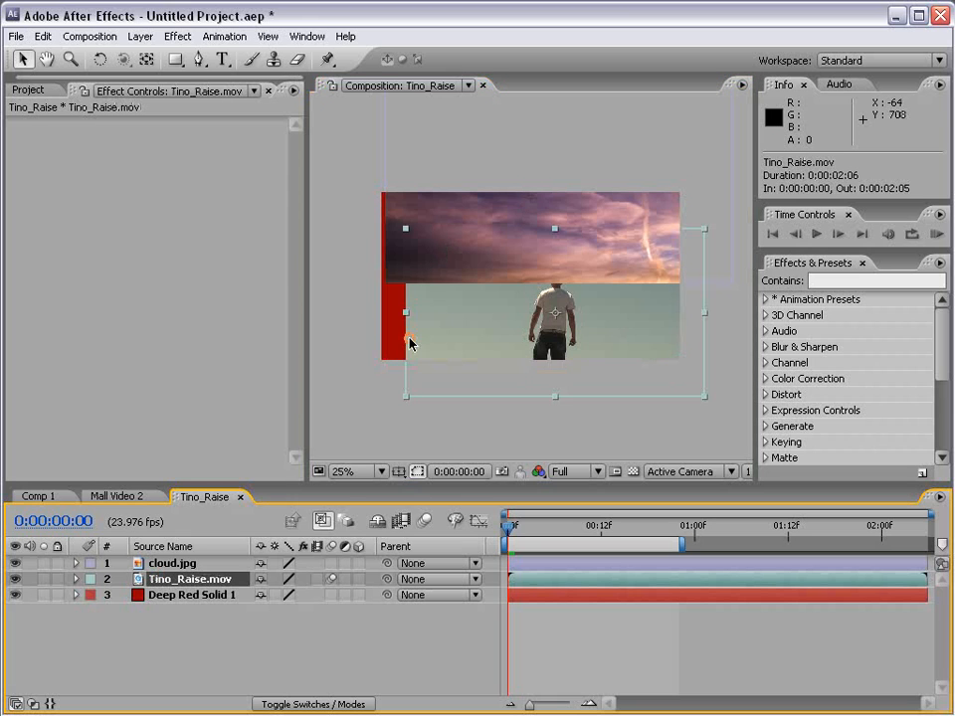
left_click_drag(487, 319, 637, 393)
left_click_drag(533, 230, 526, 157)
left_click_drag(591, 408, 509, 366)
left_click_drag(602, 366, 509, 342)
left_click_drag(668, 412, 488, 288)
Scale cloud.jpg down and place it in the right half of the frame, beside the Tino_Raise.mov clip
left_click(651, 185)
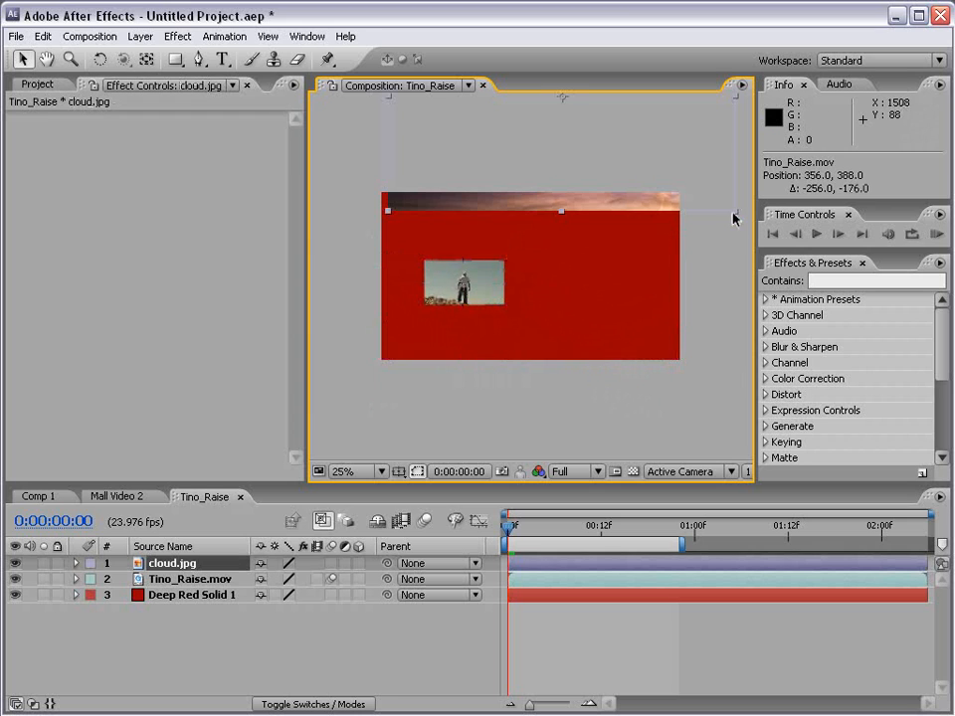
left_click_drag(733, 217, 602, 298)
left_click(591, 358)
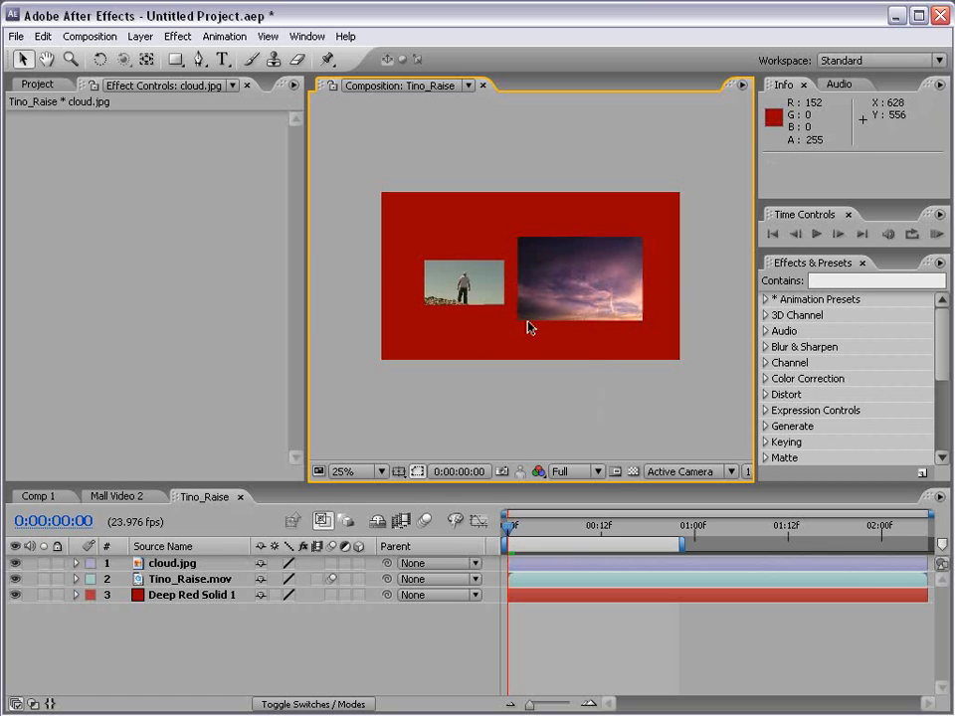